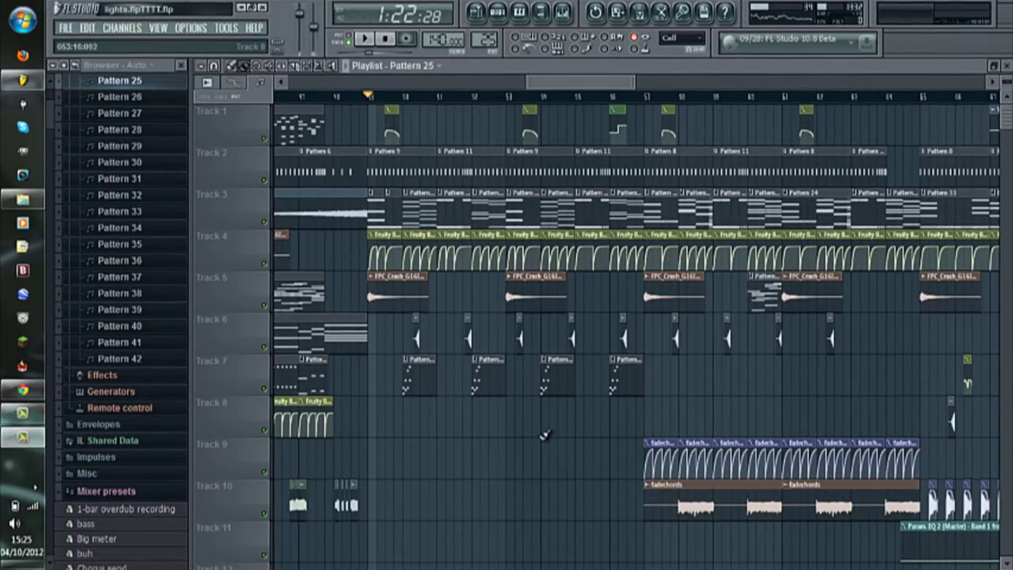
Step: Examine the song's arrangement in the playlist, from the full overview to the section starting at bar 49
{"action": "right_click", "coordinate": [686, 391], "text": "ctrl"}
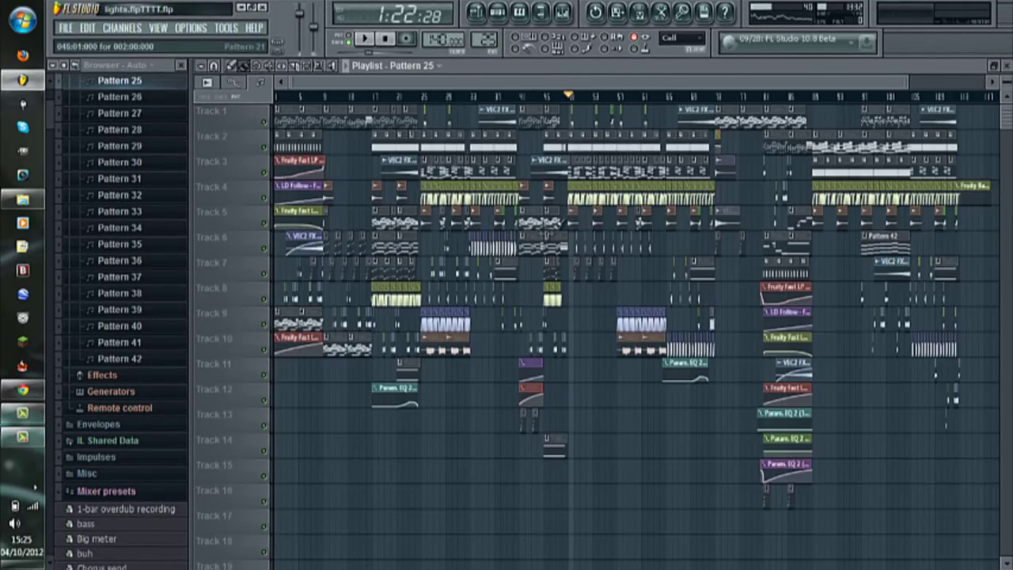
{"action": "scroll", "coordinate": [618, 175], "scroll_direction": "up", "scroll_amount": 2}
{"action": "scroll", "coordinate": [621, 203], "scroll_direction": "up", "scroll_amount": 2}
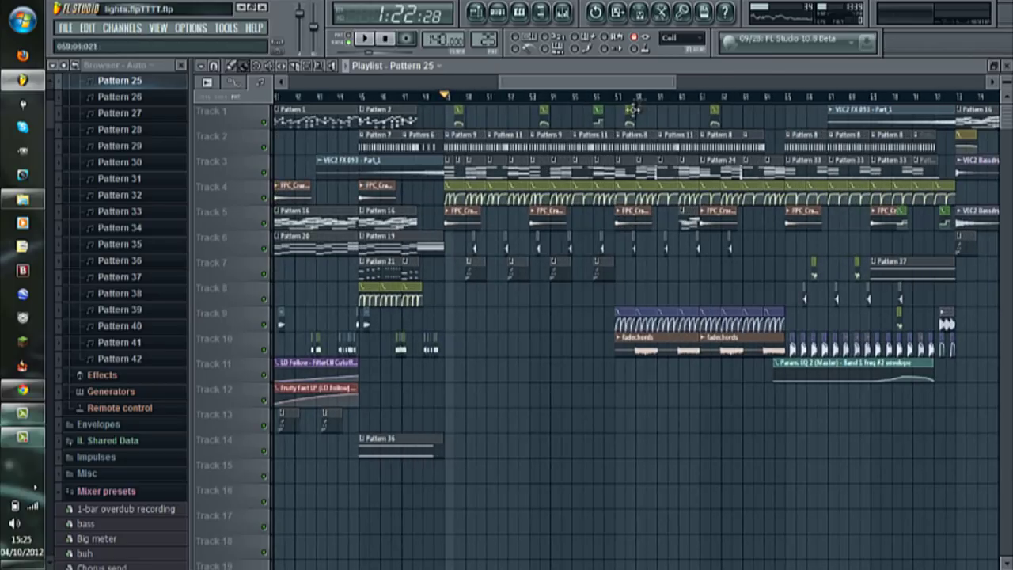
{"action": "scroll", "coordinate": [583, 214], "scroll_direction": "up", "scroll_amount": 1}
{"action": "scroll", "coordinate": [589, 90], "scroll_direction": "up", "scroll_amount": 3}
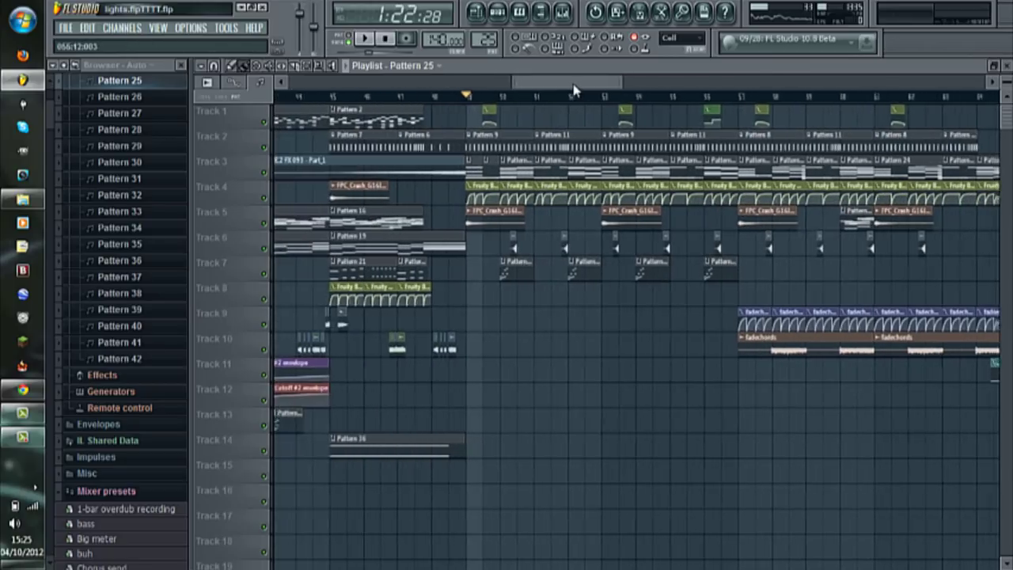
{"action": "mouse_move", "coordinate": [1007, 83]}
{"action": "left_mouse_down"}
{"action": "mouse_move", "coordinate": [1006, 112]}
{"action": "mouse_move", "coordinate": [1006, 98]}
{"action": "left_mouse_up"}
{"action": "scroll", "coordinate": [505, 307], "scroll_direction": "up", "scroll_amount": 1}
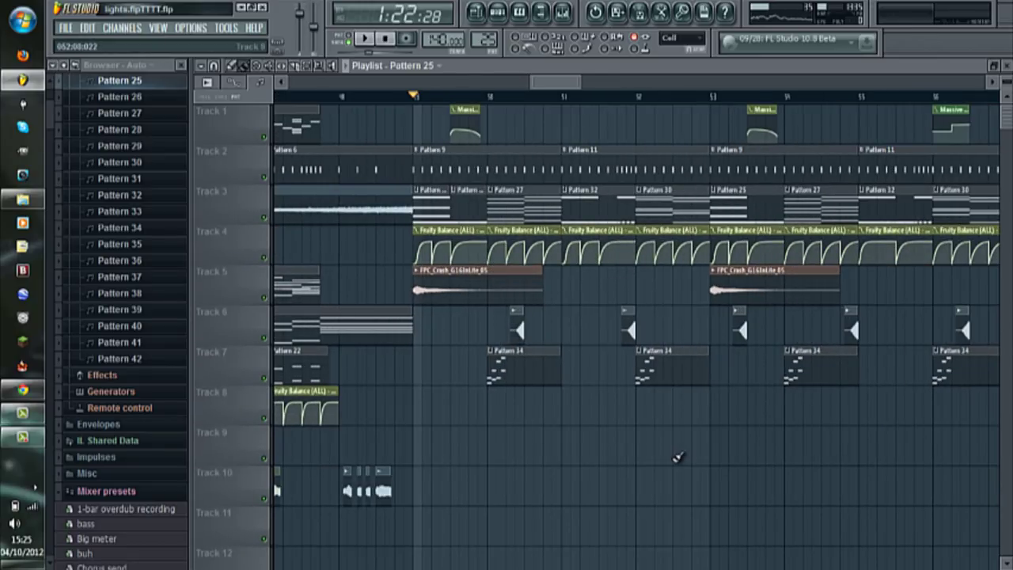
{"action": "scroll", "coordinate": [626, 366], "scroll_direction": "down", "scroll_amount": 3}
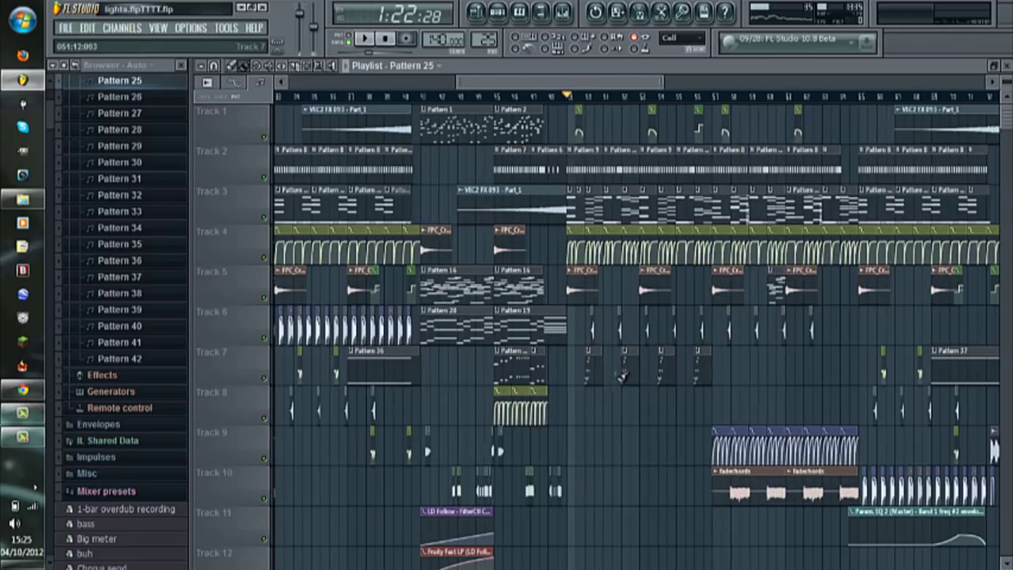
{"action": "scroll", "coordinate": [628, 396], "scroll_direction": "down", "scroll_amount": 2}
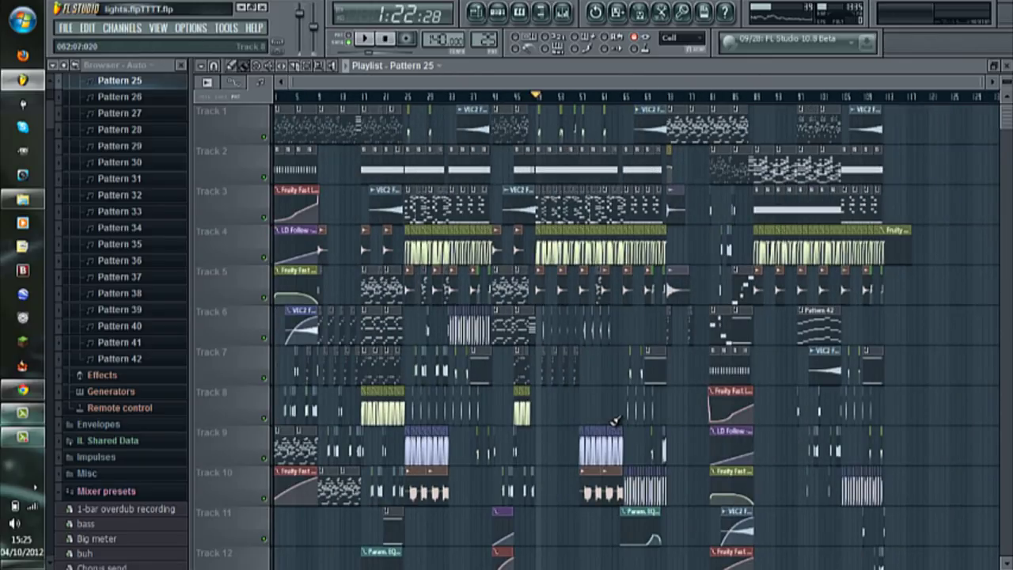
{"action": "scroll", "coordinate": [598, 371], "scroll_direction": "up", "scroll_amount": 6}
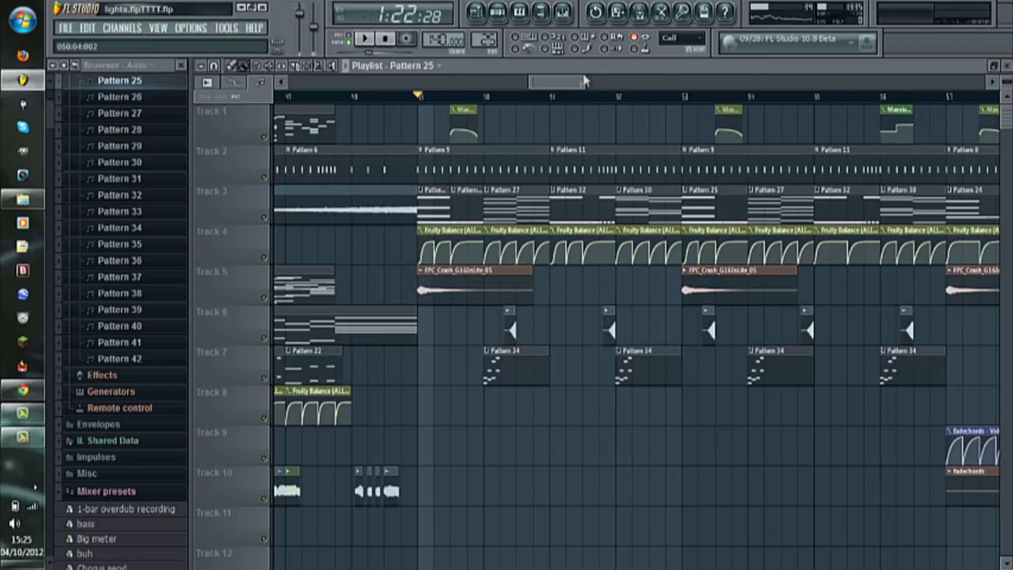
{"action": "left_click_drag", "start_coordinate": [589, 86], "coordinate": [690, 83]}
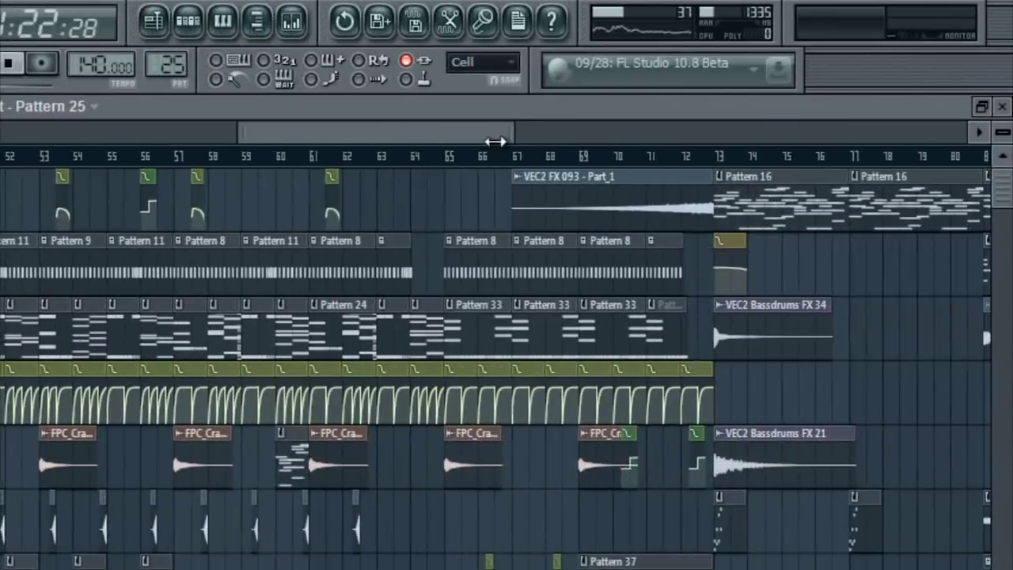
{"action": "left_click_drag", "start_coordinate": [495, 141], "coordinate": [475, 140]}
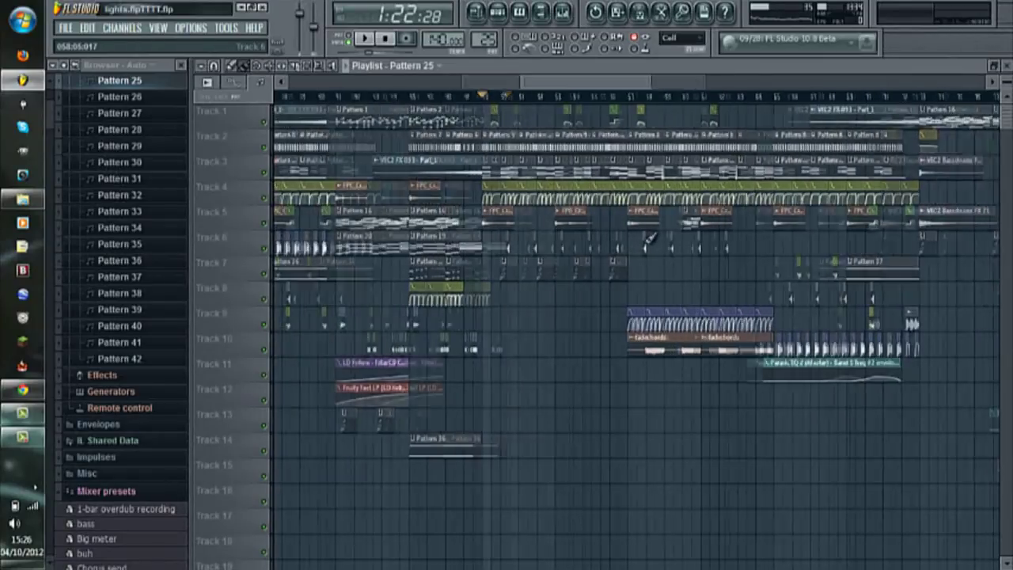
{"action": "scroll", "coordinate": [651, 240], "scroll_direction": "up", "scroll_amount": 3}
{"action": "scroll", "coordinate": [582, 291], "scroll_direction": "down", "scroll_amount": 3}
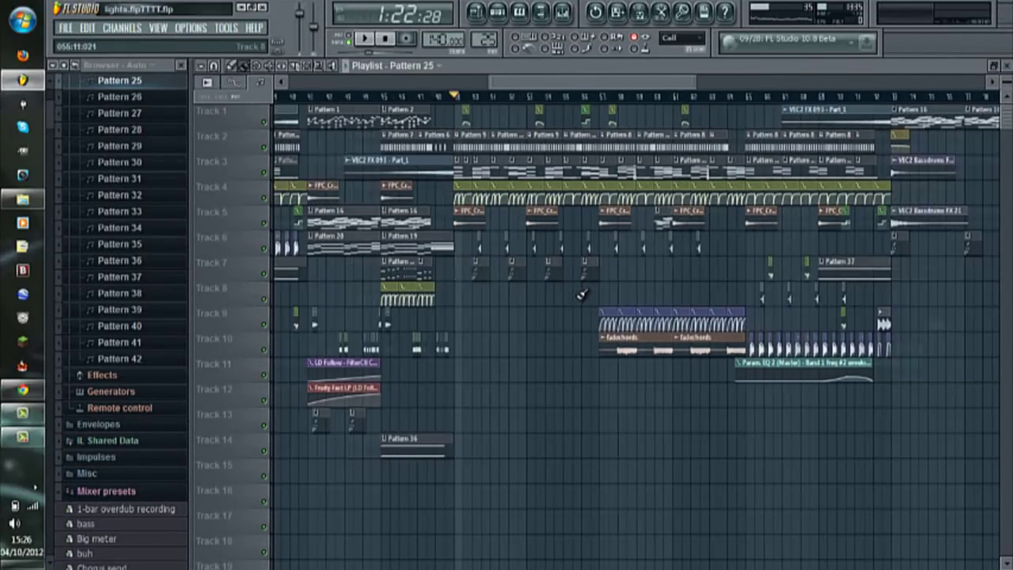
{"action": "scroll", "coordinate": [615, 250], "scroll_direction": "up", "scroll_amount": 2}
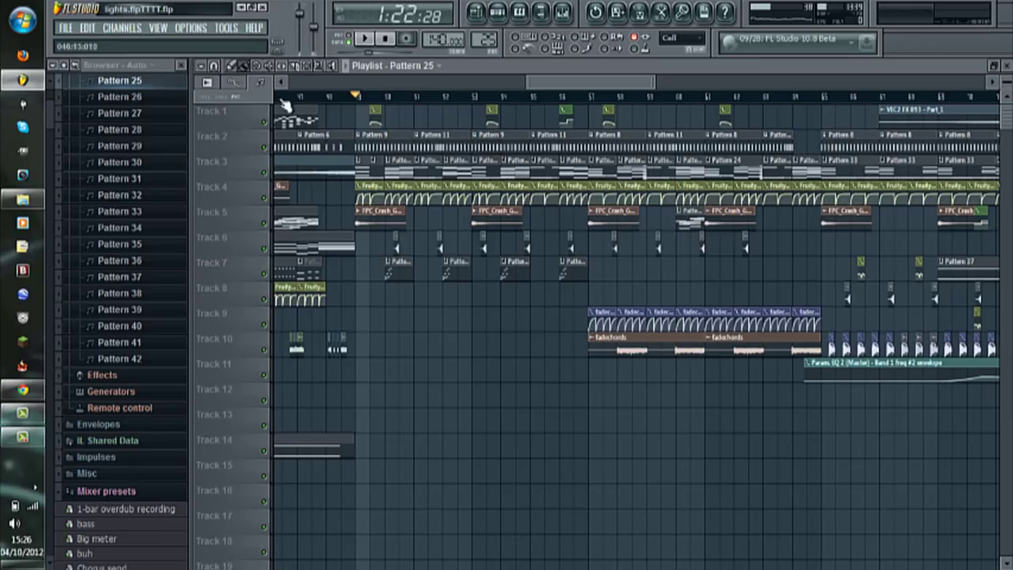
{"action": "scroll", "coordinate": [579, 247], "scroll_direction": "up", "scroll_amount": 2}
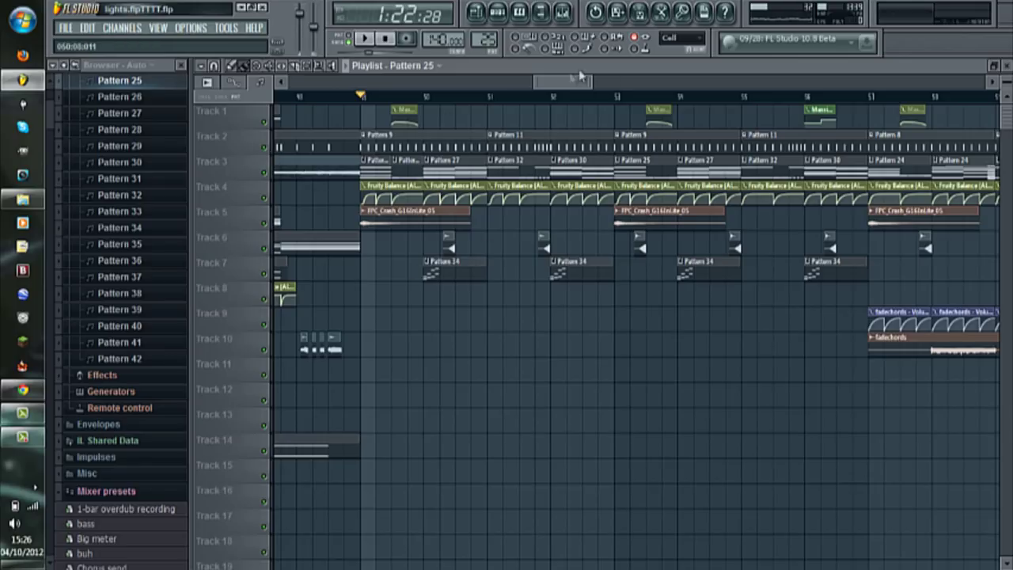
{"action": "left_click_drag", "start_coordinate": [566, 85], "coordinate": [578, 89]}
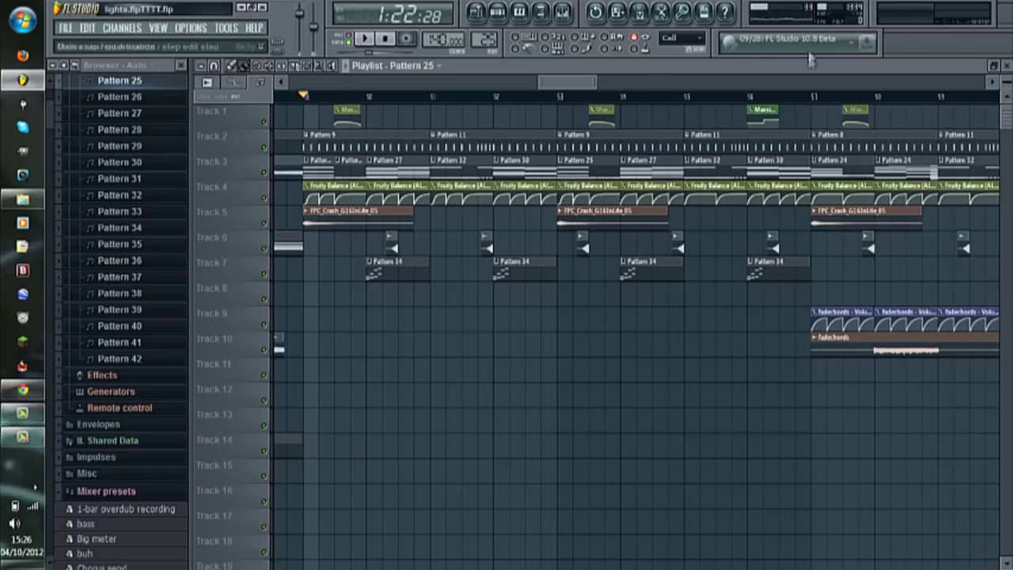
Step: Check the audio input/output settings and close the settings window
{"action": "left_click", "coordinate": [191, 28]}
{"action": "left_click", "coordinate": [211, 69]}
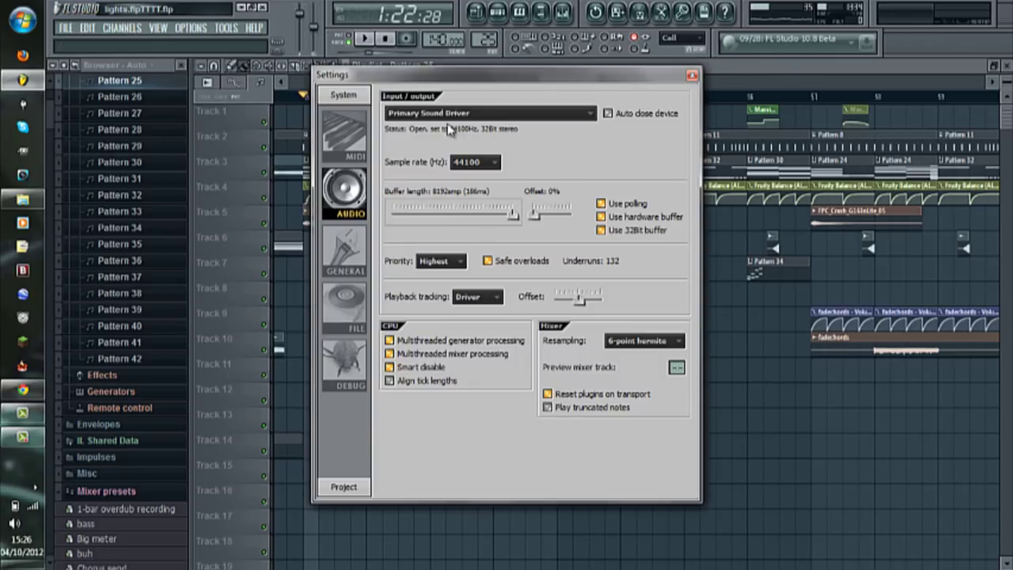
{"action": "left_click", "coordinate": [692, 75]}
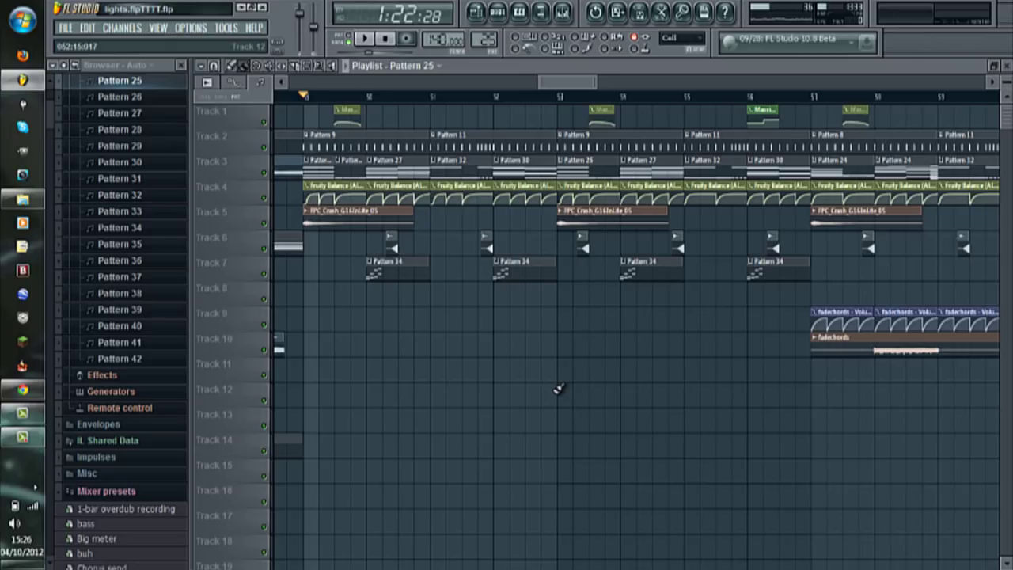
Step: Play back the section starting at bar 49 and the section starting at bar 25, stopping playback after each
{"action": "left_click", "coordinate": [368, 39]}
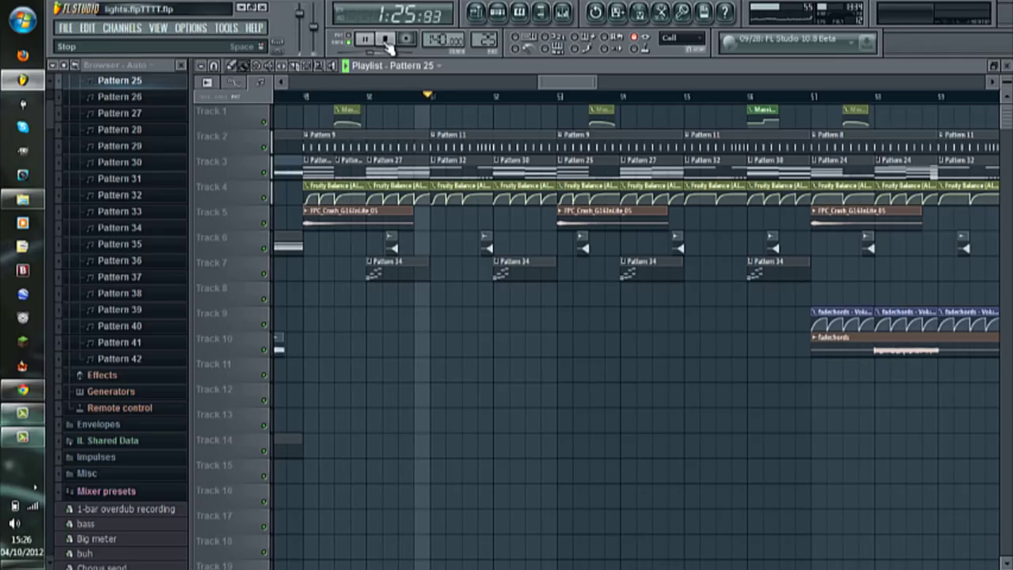
{"action": "scroll", "coordinate": [578, 244], "scroll_direction": "down", "scroll_amount": 2}
{"action": "scroll", "coordinate": [989, 348], "scroll_direction": "down", "scroll_amount": 2}
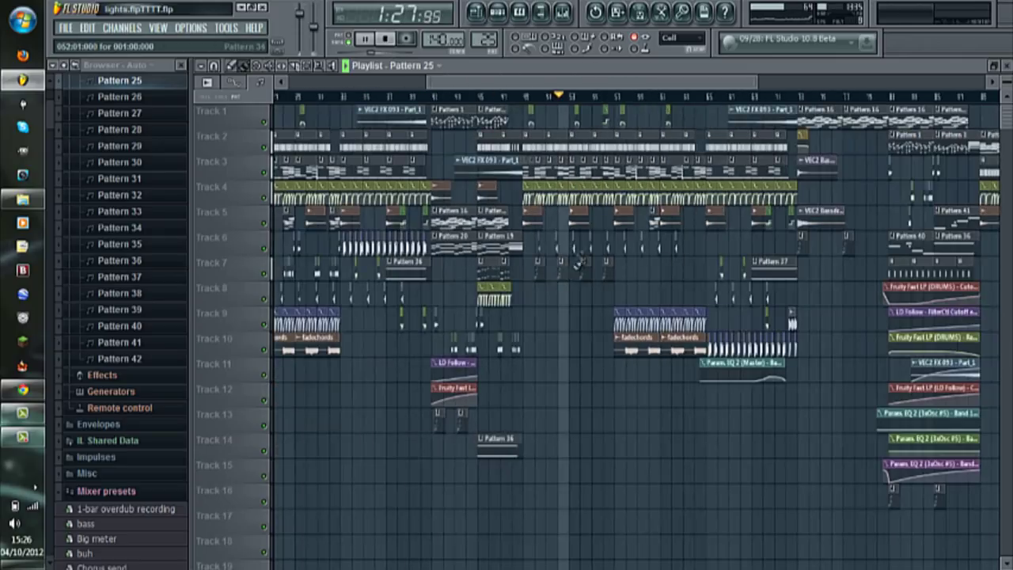
{"action": "scroll", "coordinate": [988, 348], "scroll_direction": "down", "scroll_amount": 2}
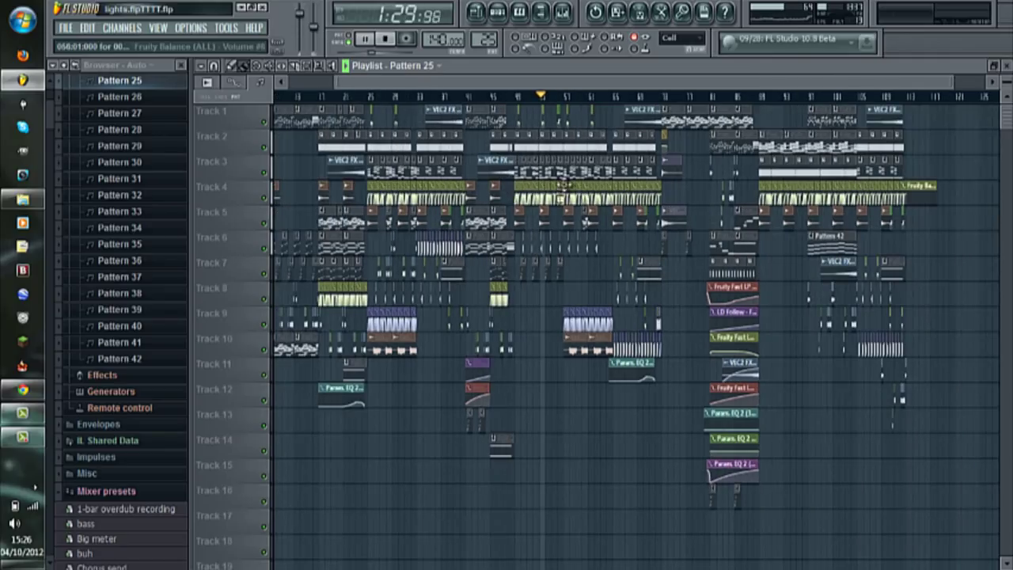
{"action": "scroll", "coordinate": [554, 238], "scroll_direction": "up", "scroll_amount": 4}
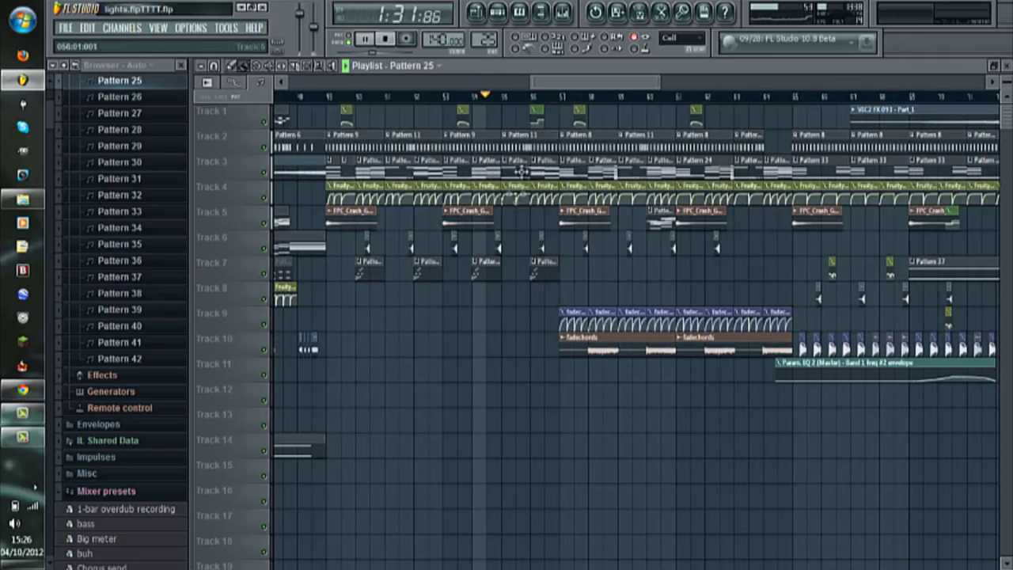
{"action": "left_click_drag", "start_coordinate": [602, 79], "coordinate": [583, 86]}
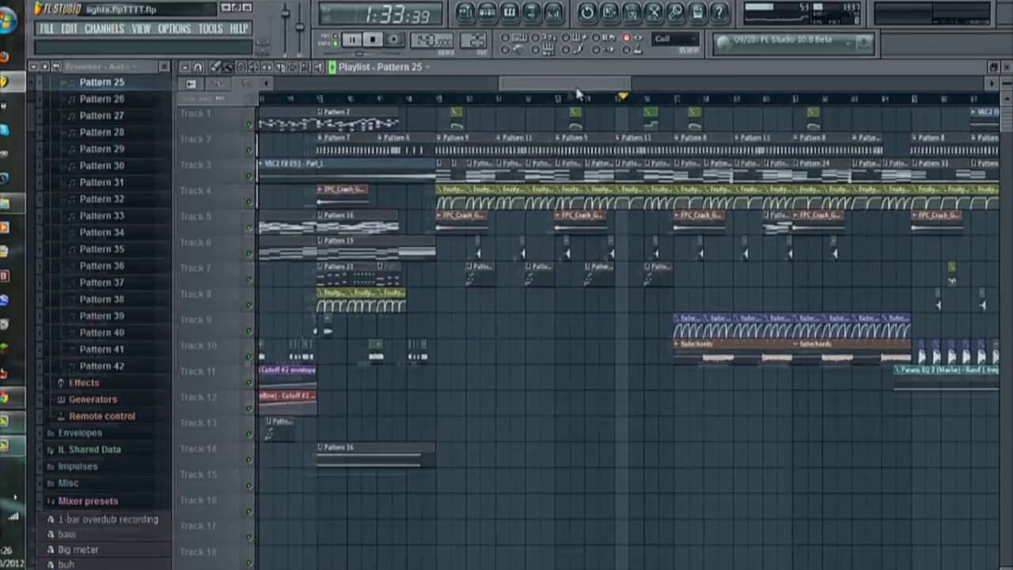
{"action": "key", "text": "space"}
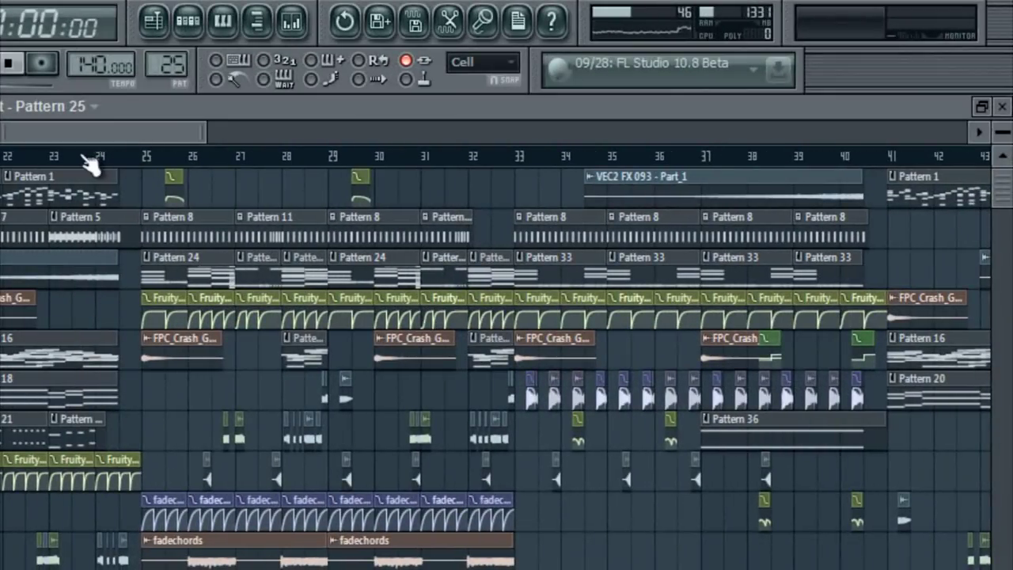
{"action": "left_click", "coordinate": [157, 159]}
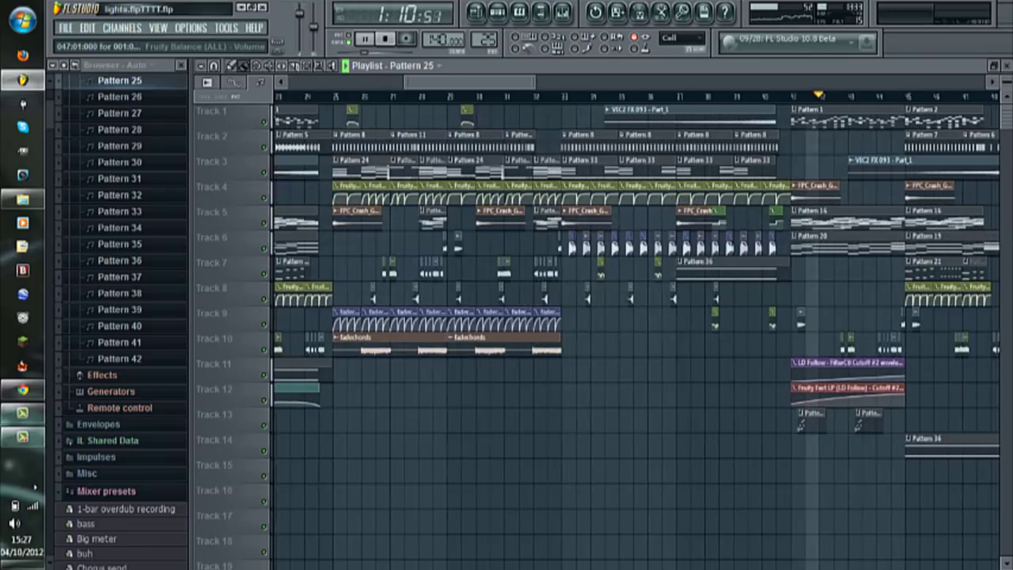
{"action": "key", "text": "space"}
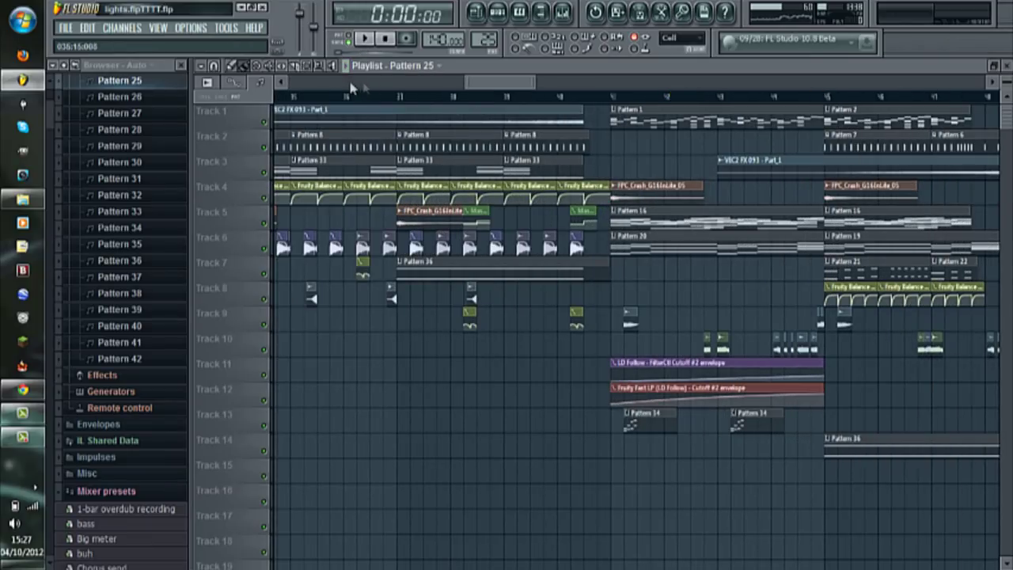
Step: Solo Track 1, play the song from the beginning and enlarge the height of the playlist tracks
{"action": "left_click_drag", "start_coordinate": [487, 83], "coordinate": [258, 93]}
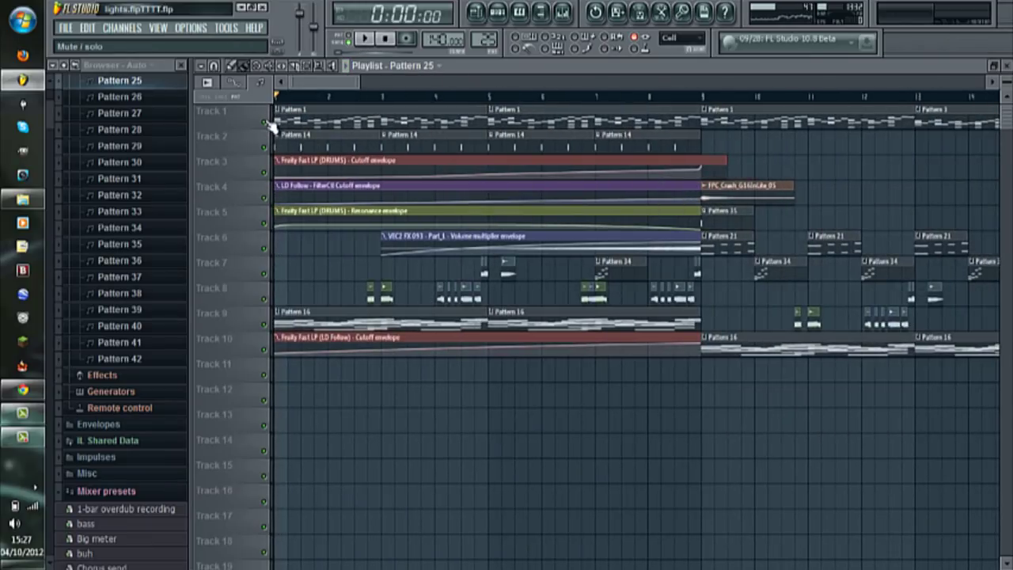
{"action": "key", "text": "space"}
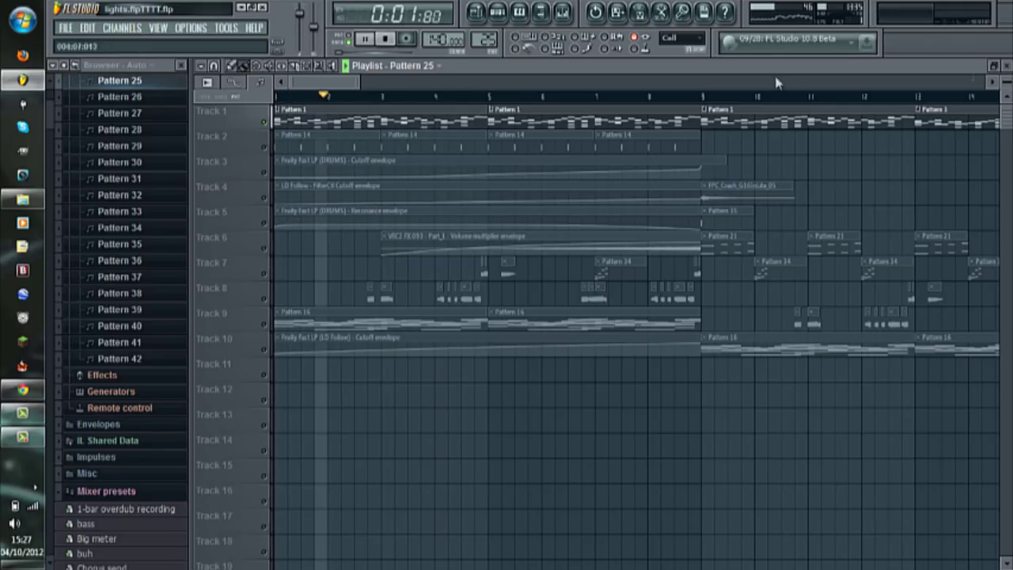
{"action": "left_click_drag", "start_coordinate": [1006, 82], "coordinate": [1006, 50]}
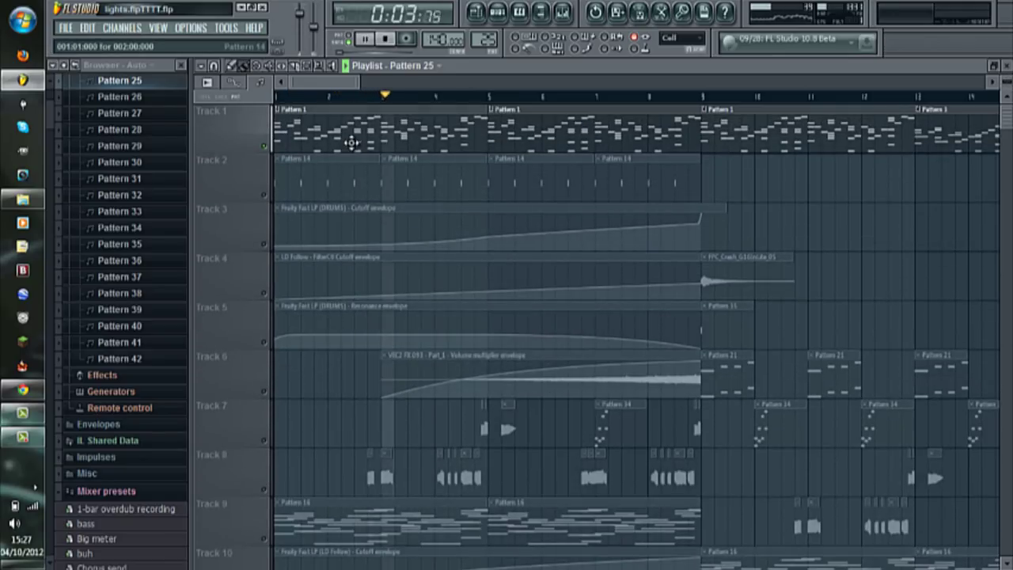
Step: Open Pattern 1 in the piano roll, examine its LD Follow notes during playback, and stop playback
{"action": "double_click", "coordinate": [353, 134]}
{"action": "scroll", "coordinate": [443, 289], "scroll_direction": "down", "scroll_amount": 5}
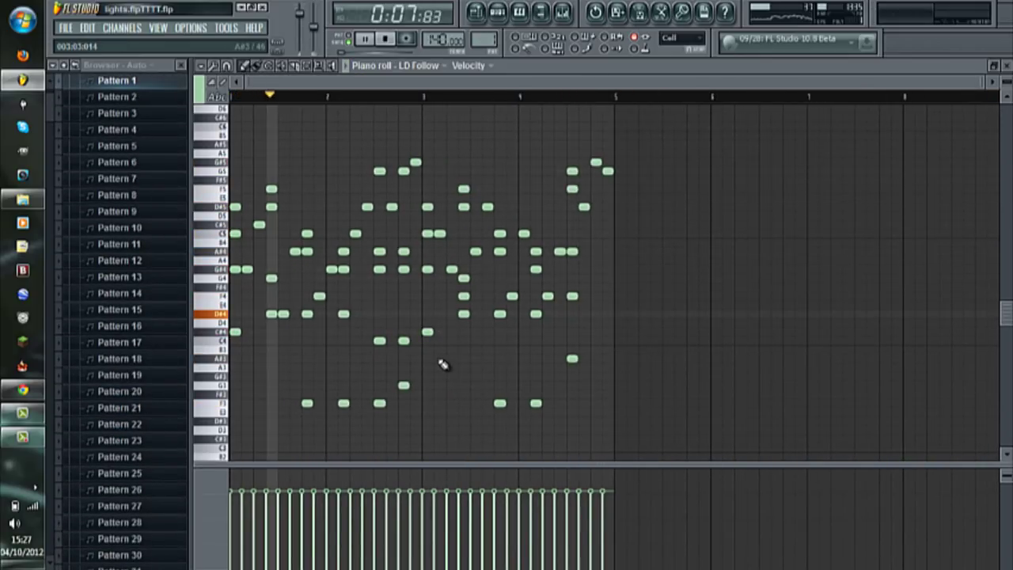
{"action": "key", "text": "space"}
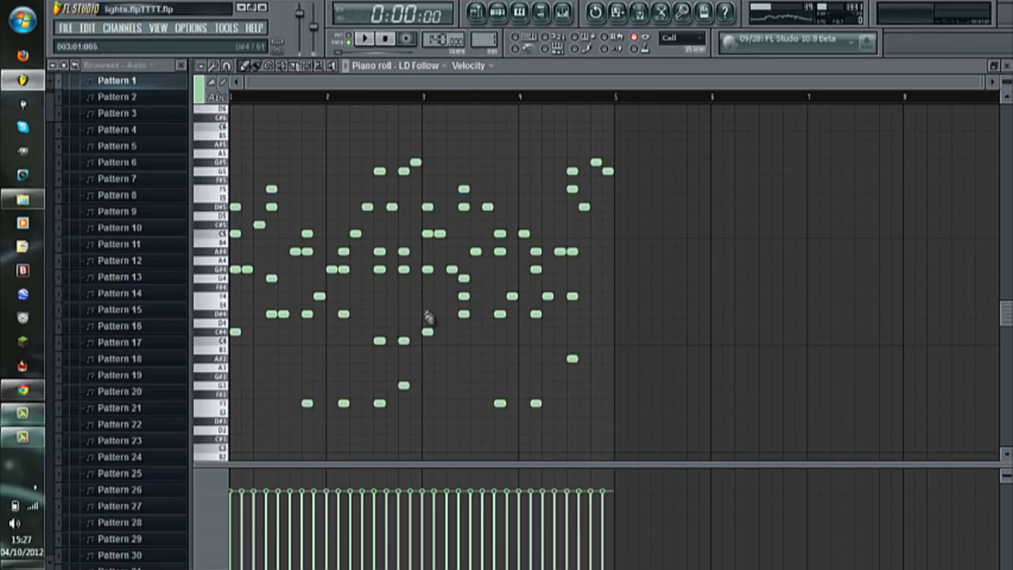
Step: Return to the playlist, solo Track 4, enable Tracks 1 and 2 alongside it, and play the intro
{"action": "left_click", "coordinate": [476, 11]}
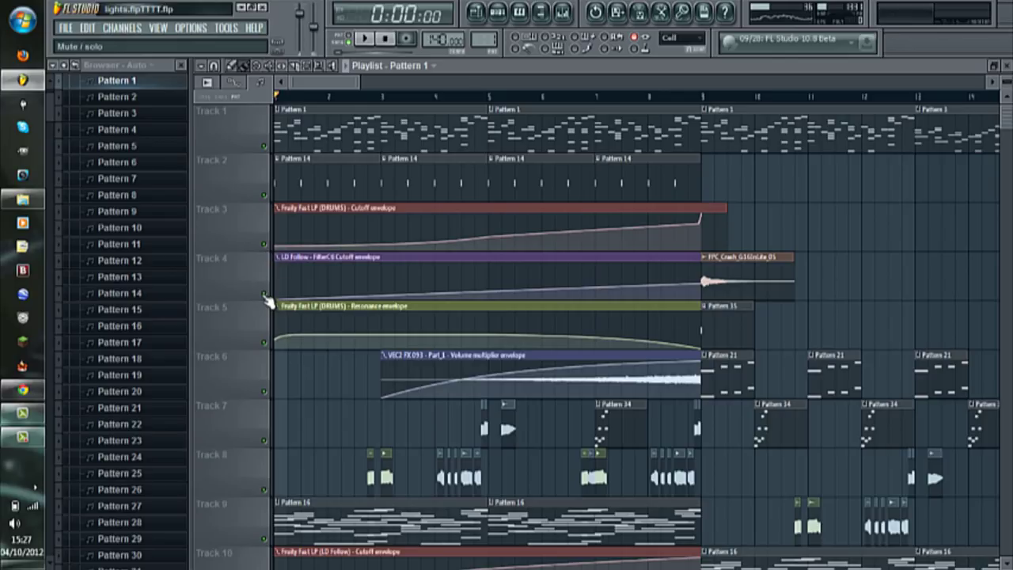
{"action": "right_click", "coordinate": [264, 295]}
{"action": "left_click", "coordinate": [264, 145]}
{"action": "key", "text": "space"}
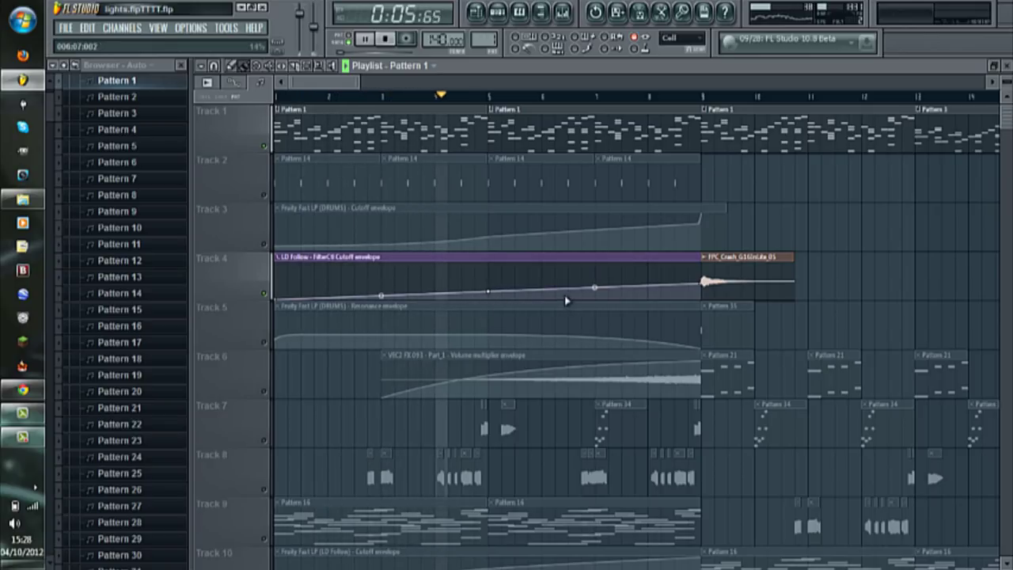
{"action": "key", "text": "space"}
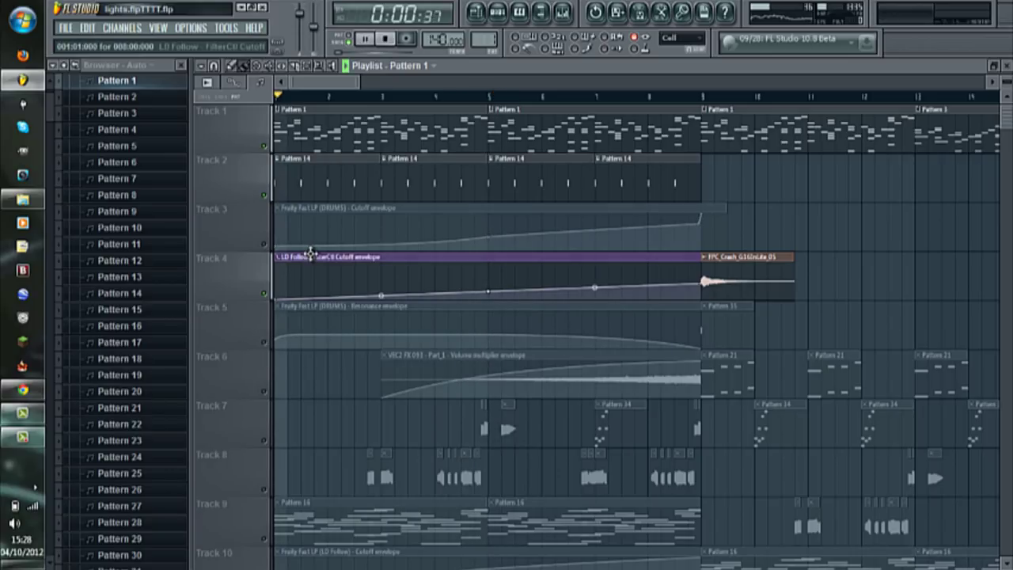
Step: Enable Tracks 3, 5, 6 and 9 as additional layers and play the intro from the start
{"action": "left_click", "coordinate": [265, 245]}
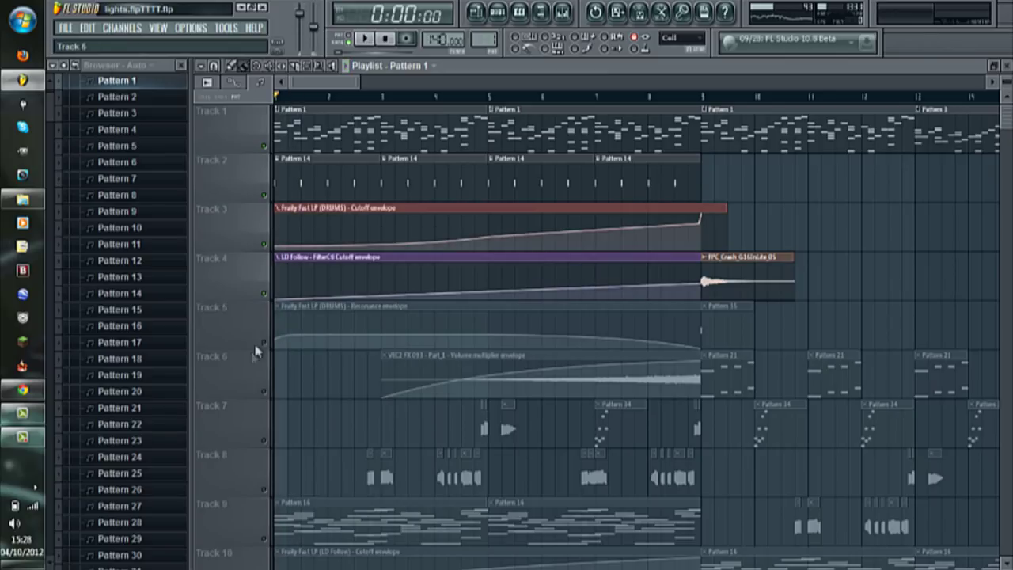
{"action": "left_click", "coordinate": [262, 342]}
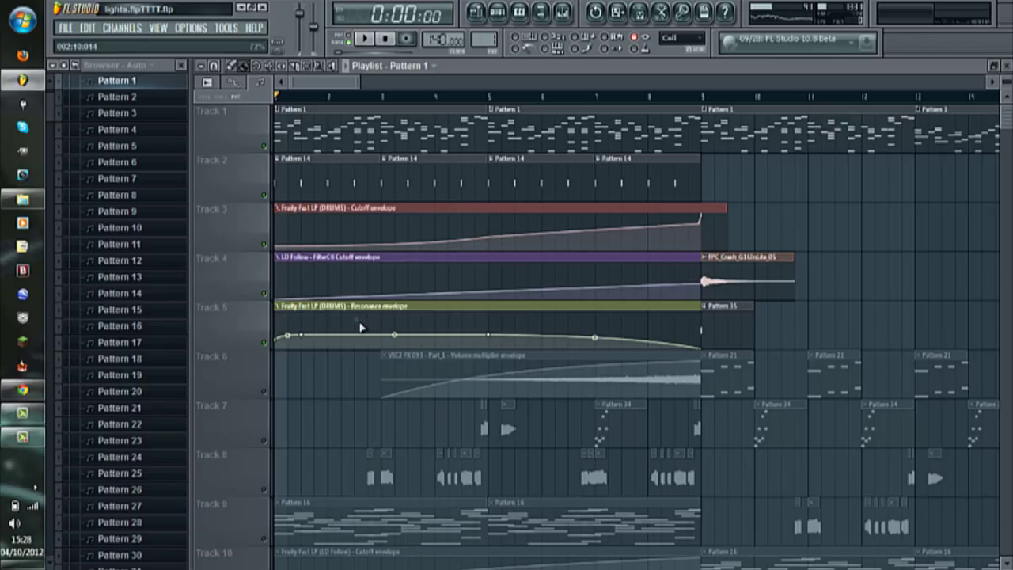
{"action": "key", "text": "space"}
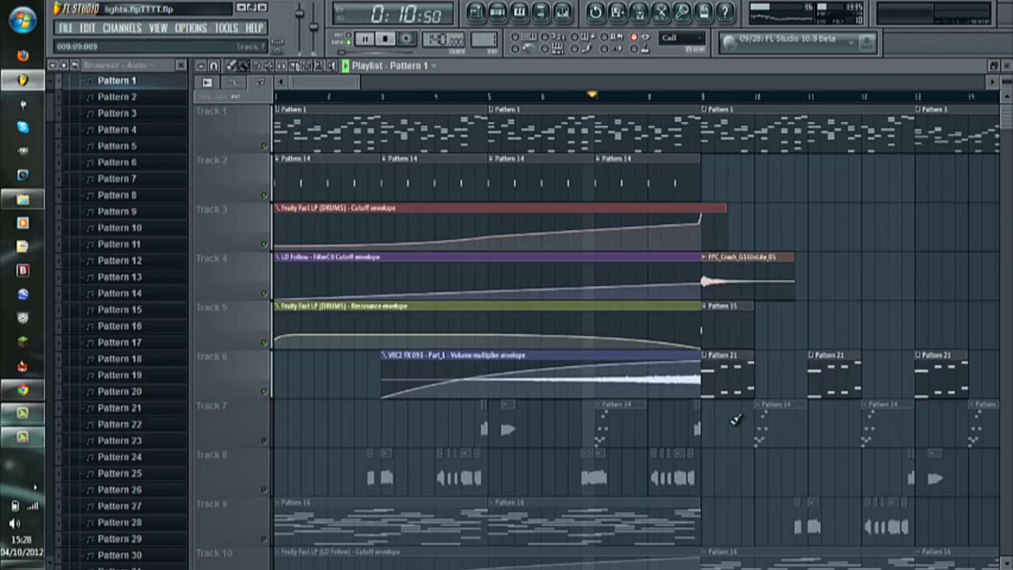
{"action": "key", "text": "space"}
{"action": "scroll", "coordinate": [312, 403], "scroll_direction": "down", "scroll_amount": 3}
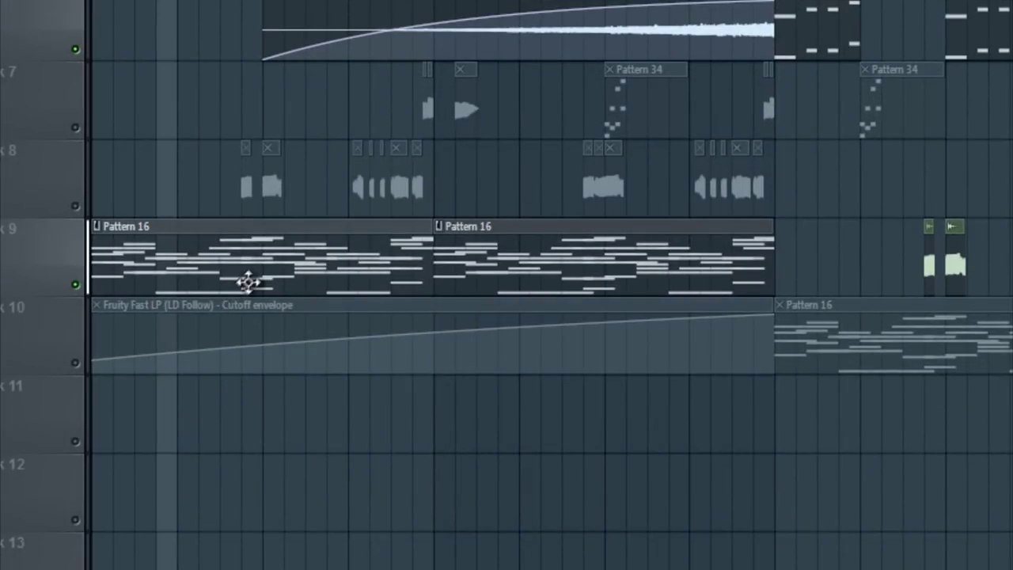
Step: Solo Track 9 to hear Pattern 16, enable Track 10's cutoff envelope alongside it, and stop playback
{"action": "right_click", "coordinate": [76, 284]}
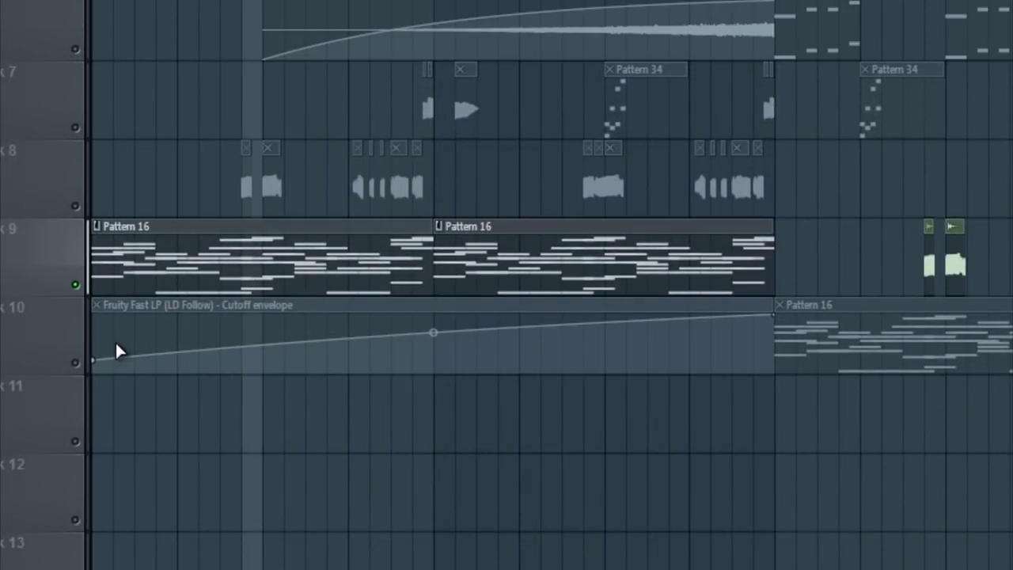
{"action": "left_click", "coordinate": [75, 363]}
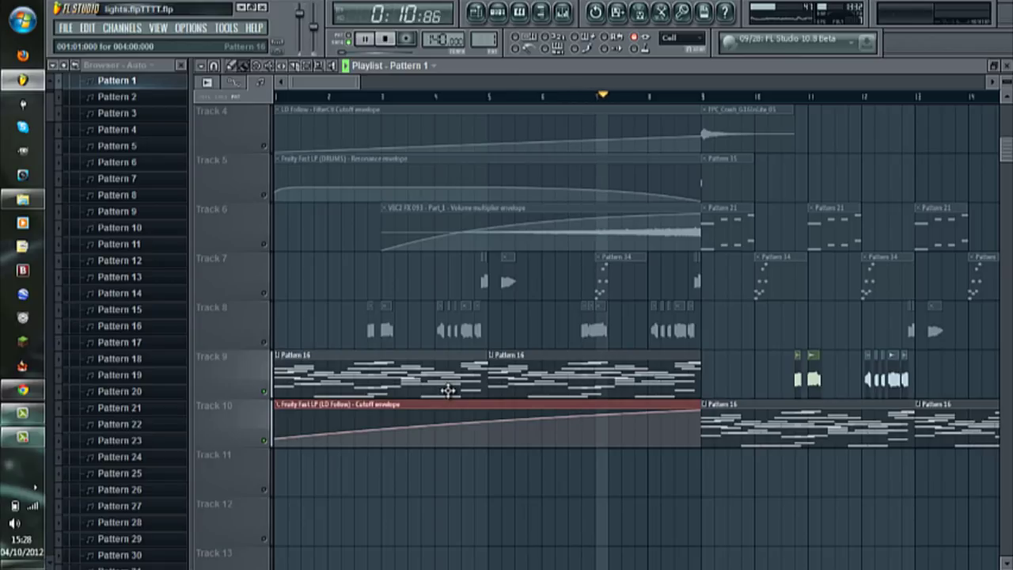
{"action": "key", "text": "space"}
Step: Play Tracks 9 and 10 while inspecting Fruity Love Philter on the Kontakt 5 mixer track, close both windows, and stop playback
{"action": "left_click", "coordinate": [566, 17]}
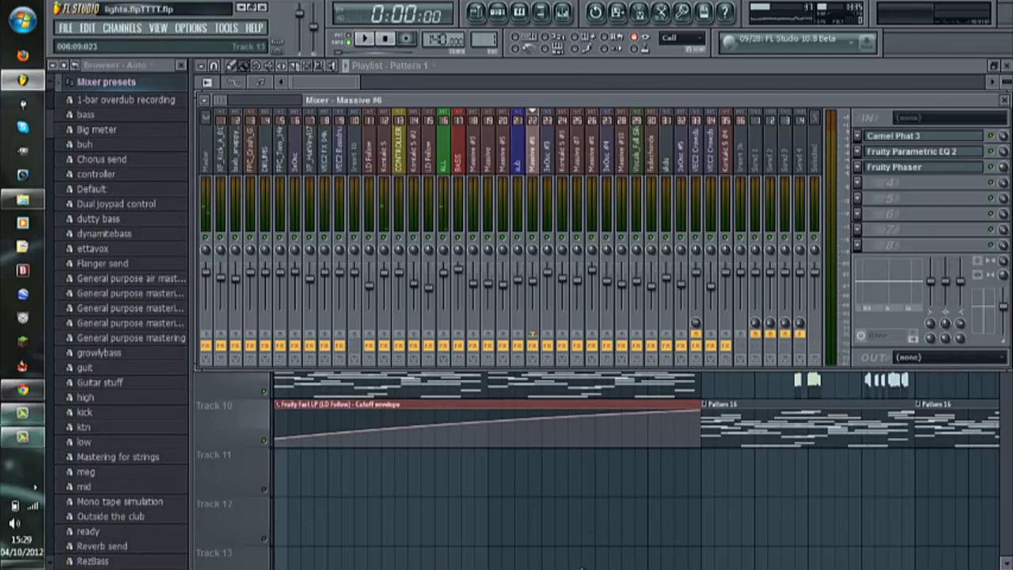
{"action": "key", "text": "F9"}
{"action": "key", "text": "F9"}
{"action": "key", "text": "space"}
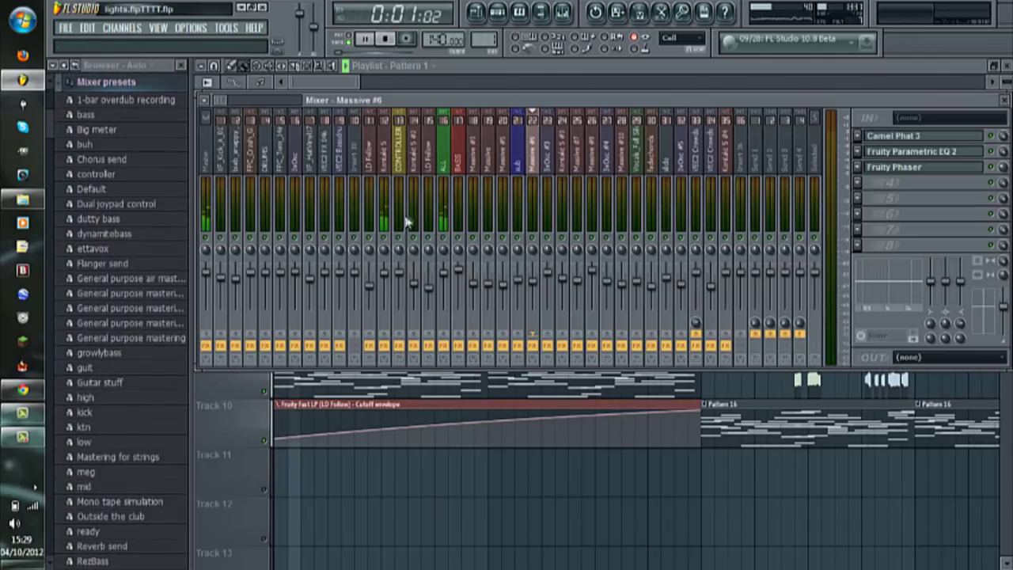
{"action": "left_click", "coordinate": [385, 154]}
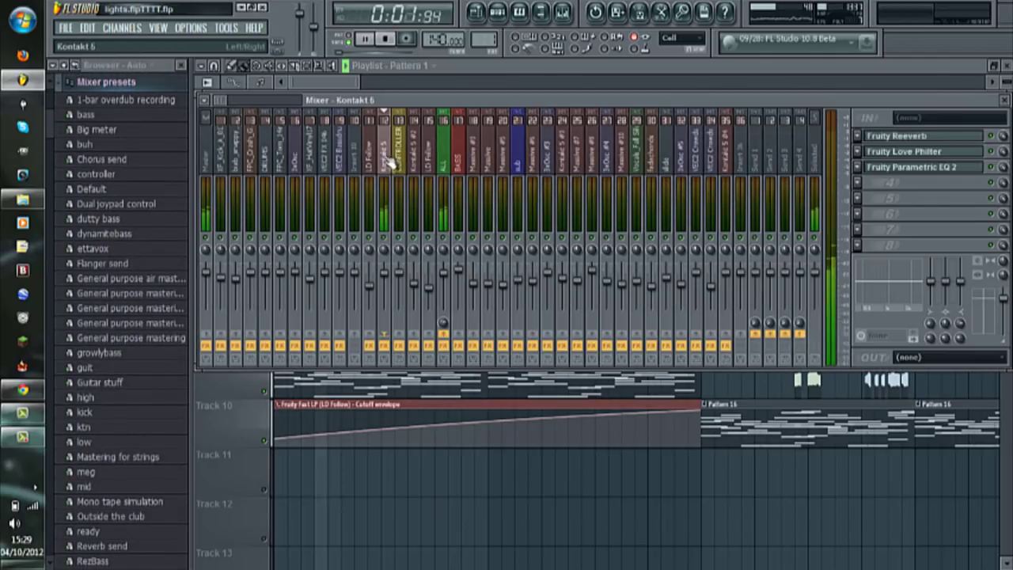
{"action": "left_click", "coordinate": [921, 155]}
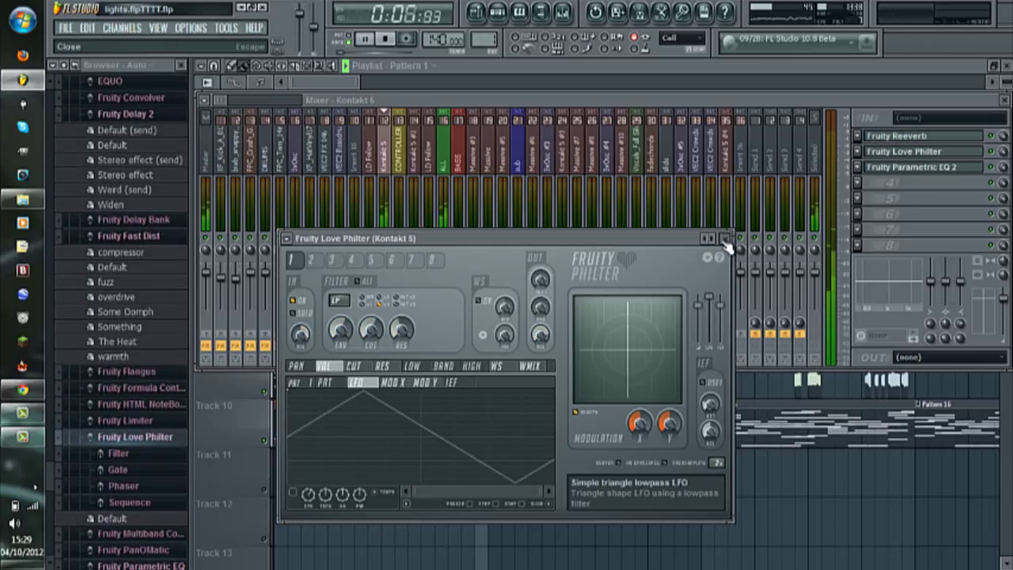
{"action": "left_click", "coordinate": [725, 238]}
{"action": "key", "text": "F9"}
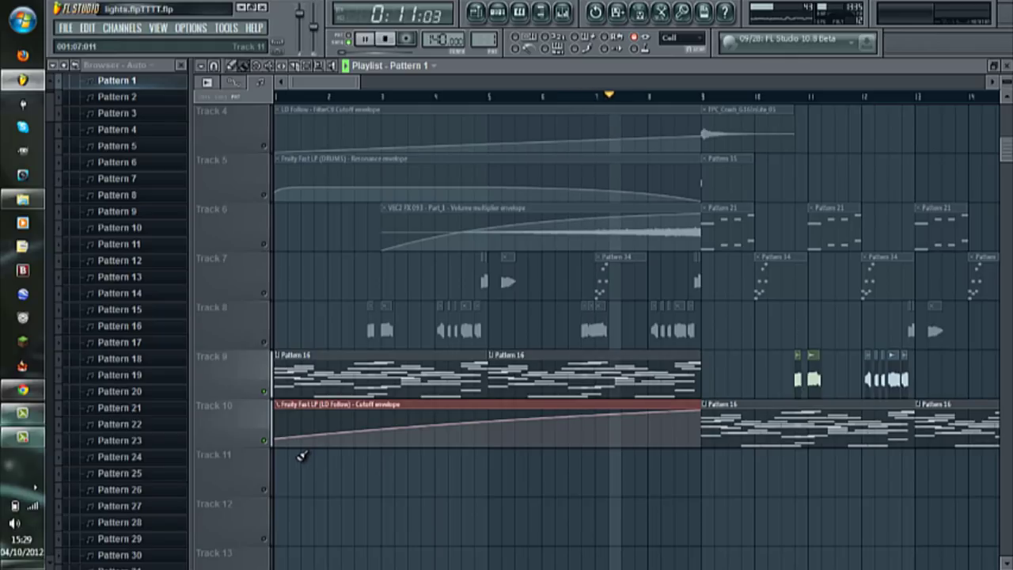
{"action": "left_click", "coordinate": [387, 40]}
Step: Leave only Tracks 7 and 8 enabled and move the intro vocal clips from Track 7 down to Track 8
{"action": "left_click", "coordinate": [267, 441]}
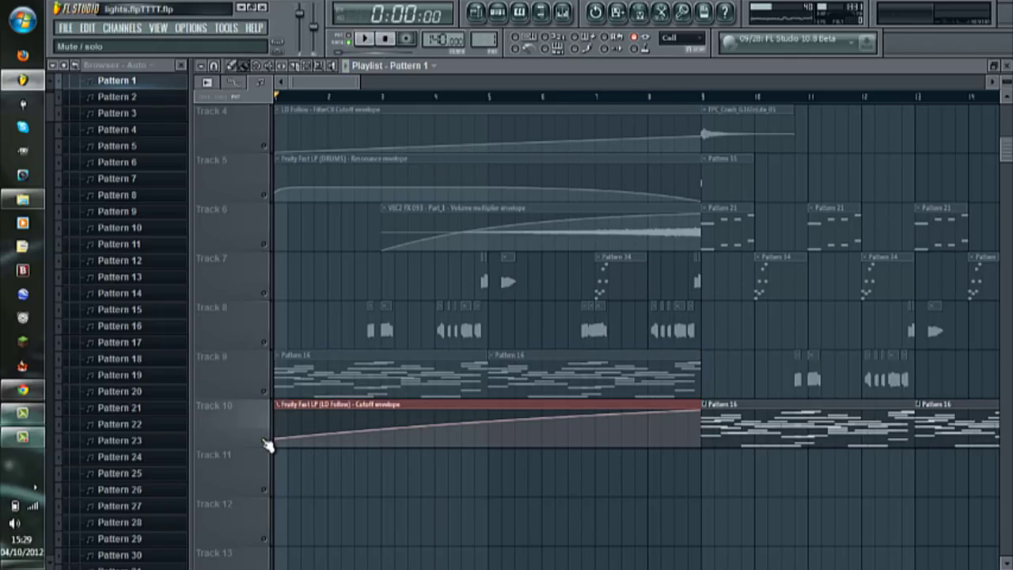
{"action": "left_click", "coordinate": [265, 348]}
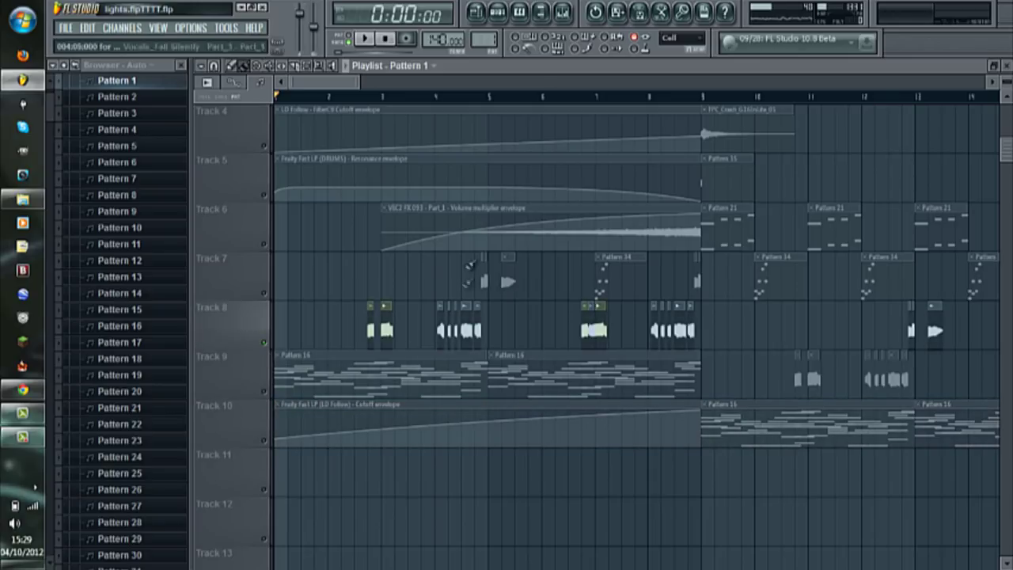
{"action": "left_click", "coordinate": [266, 294]}
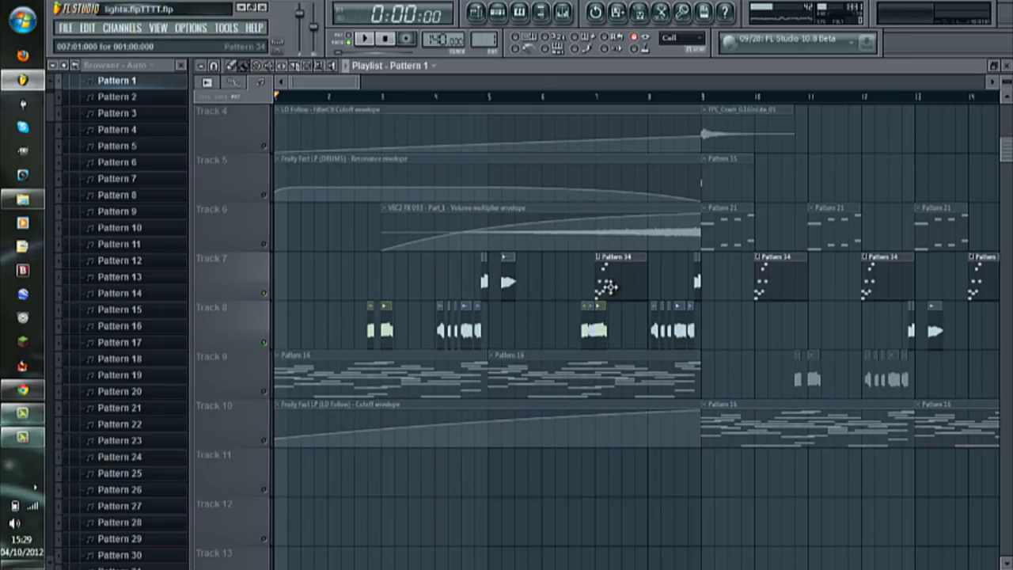
{"action": "left_click_drag", "start_coordinate": [507, 281], "coordinate": [695, 339]}
{"action": "key", "text": "ctrl+d"}
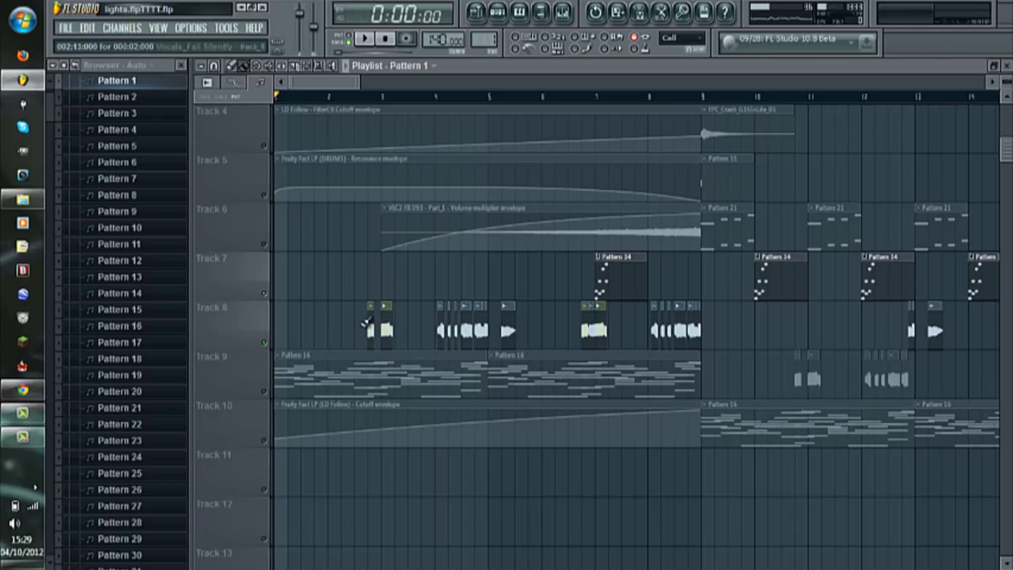
Step: Solo Track 8 and play its vocal clips through the intro
{"action": "left_click", "coordinate": [358, 103]}
{"action": "key", "text": "space"}
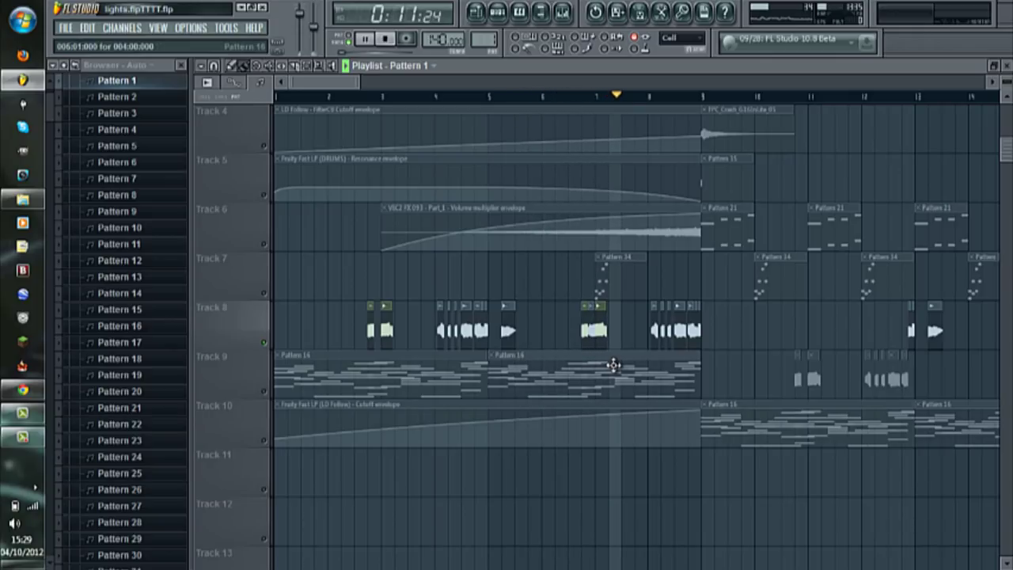
{"action": "key", "text": "space"}
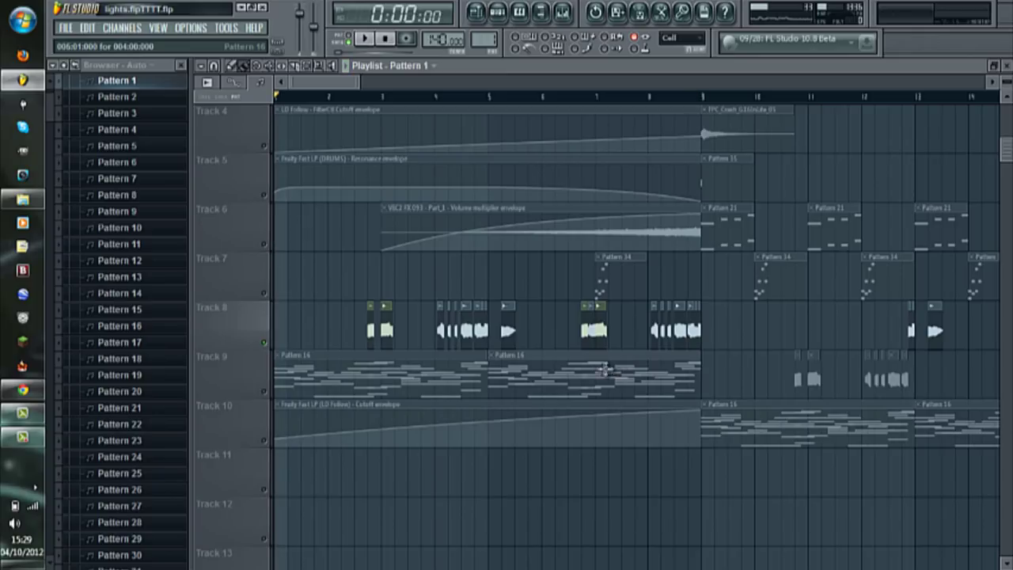
Step: Solo Track 7 and play its Pattern 34 clip from bar 7
{"action": "left_click", "coordinate": [266, 292]}
{"action": "left_click", "coordinate": [603, 97]}
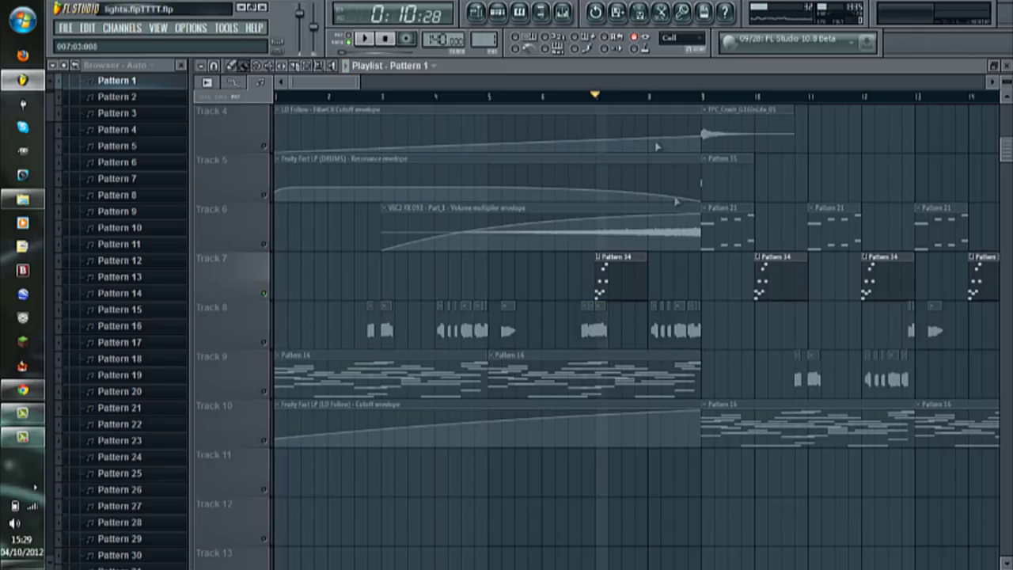
{"action": "key", "text": "space"}
{"action": "key", "text": "space"}
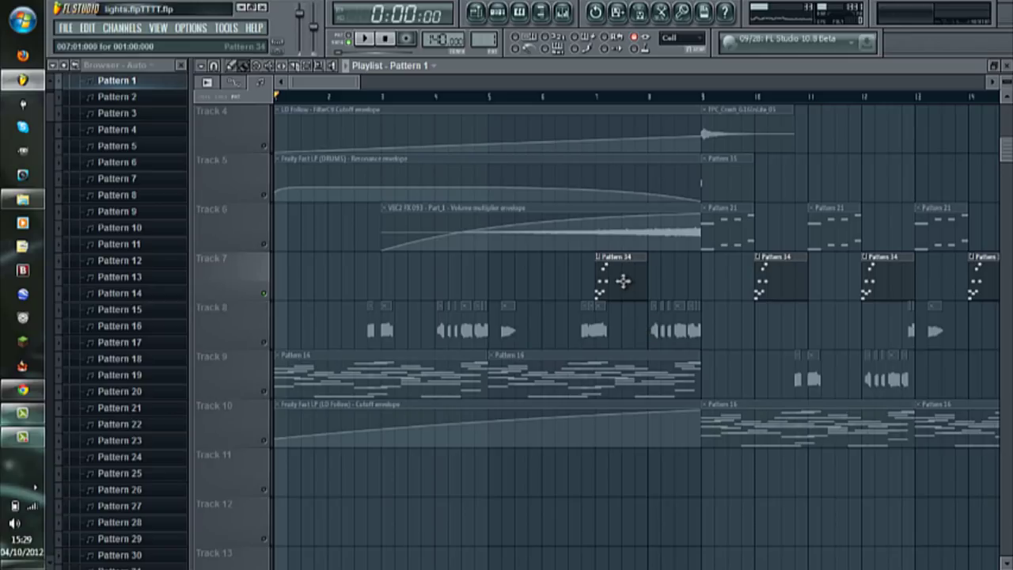
Step: Open Pattern 34, examine the 3xOsc #3 channel settings behind its notes, and return to the playlist
{"action": "double_click", "coordinate": [613, 279]}
{"action": "left_click", "coordinate": [498, 11]}
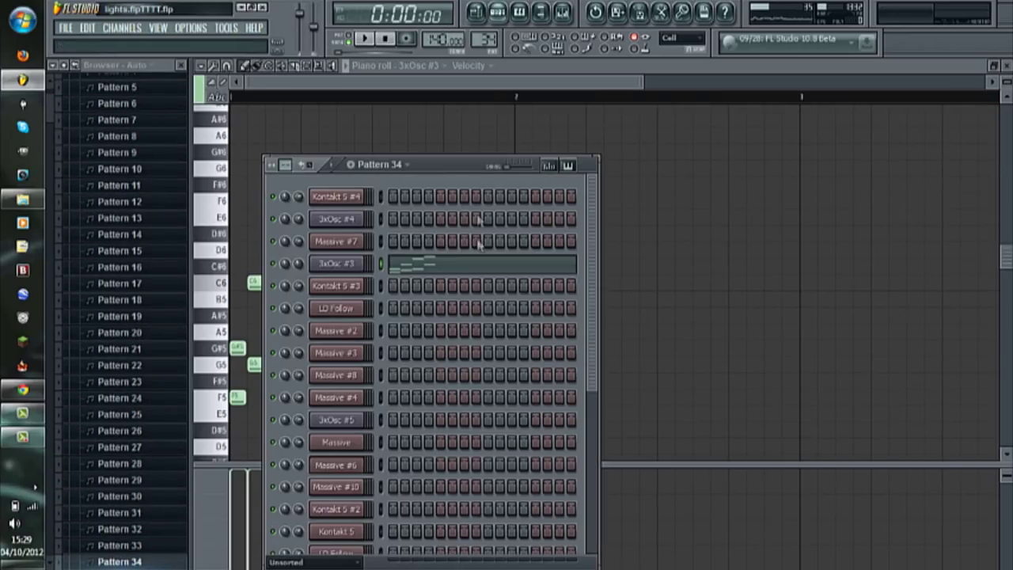
{"action": "left_click", "coordinate": [342, 264]}
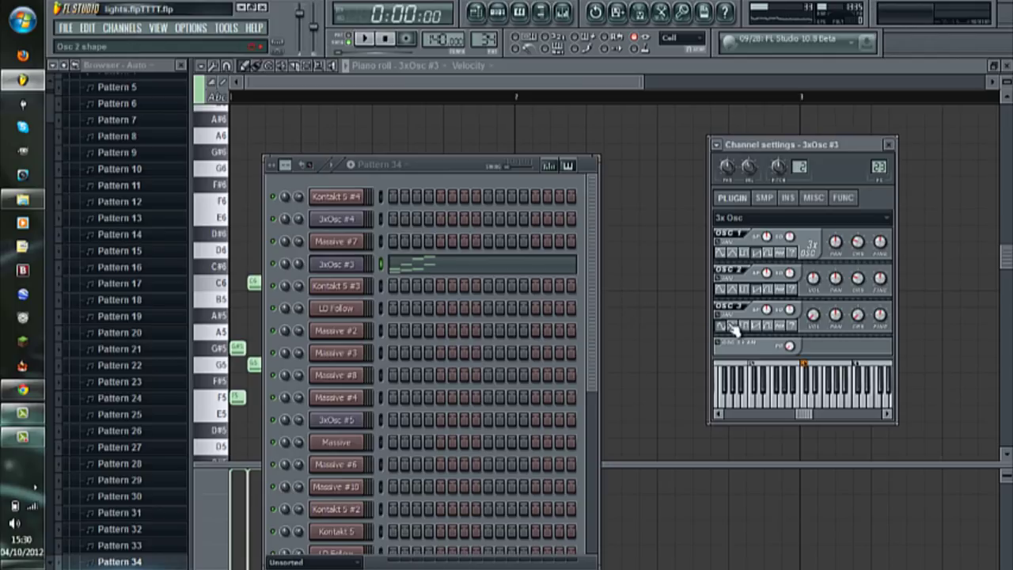
{"action": "left_click", "coordinate": [889, 144]}
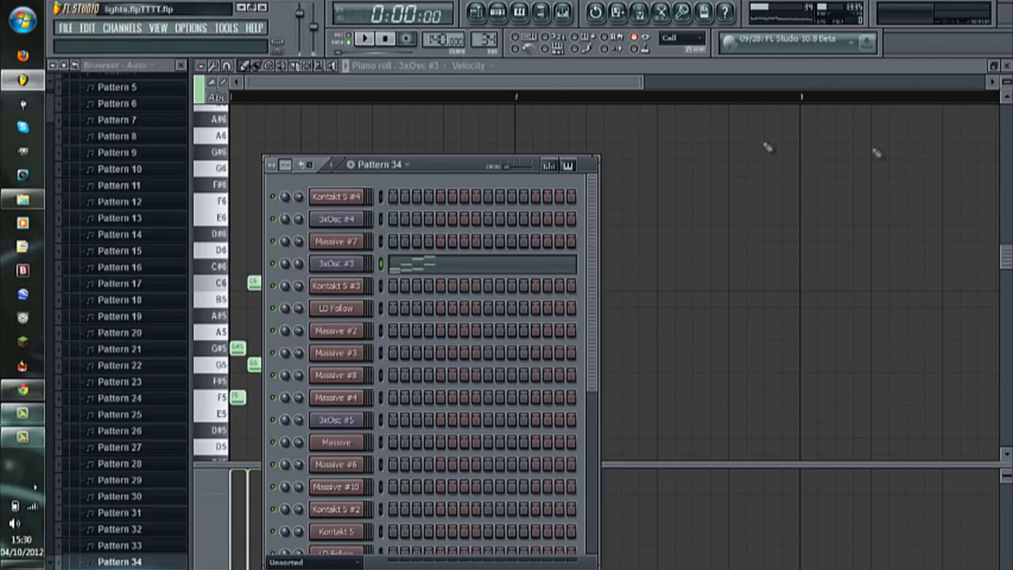
{"action": "left_click", "coordinate": [477, 12]}
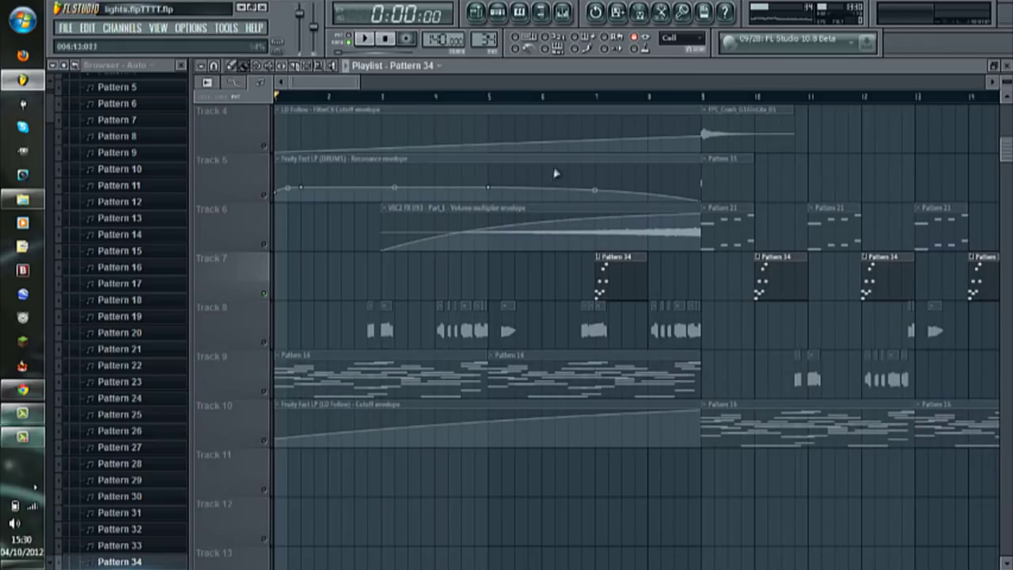
Step: Enable all tracks again and play the full intro from the start into the section at bar 9
{"action": "left_click", "coordinate": [264, 295]}
{"action": "key", "text": "space"}
{"action": "scroll", "coordinate": [364, 290], "scroll_direction": "up", "scroll_amount": 2}
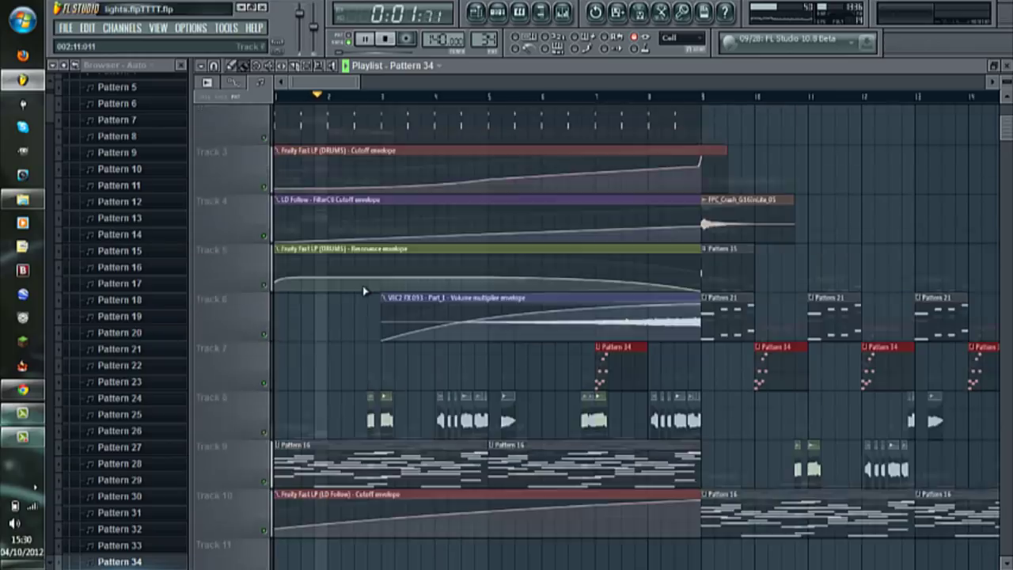
{"action": "right_click", "coordinate": [335, 361], "text": "ctrl"}
{"action": "scroll", "coordinate": [282, 265], "scroll_direction": "up", "scroll_amount": 2}
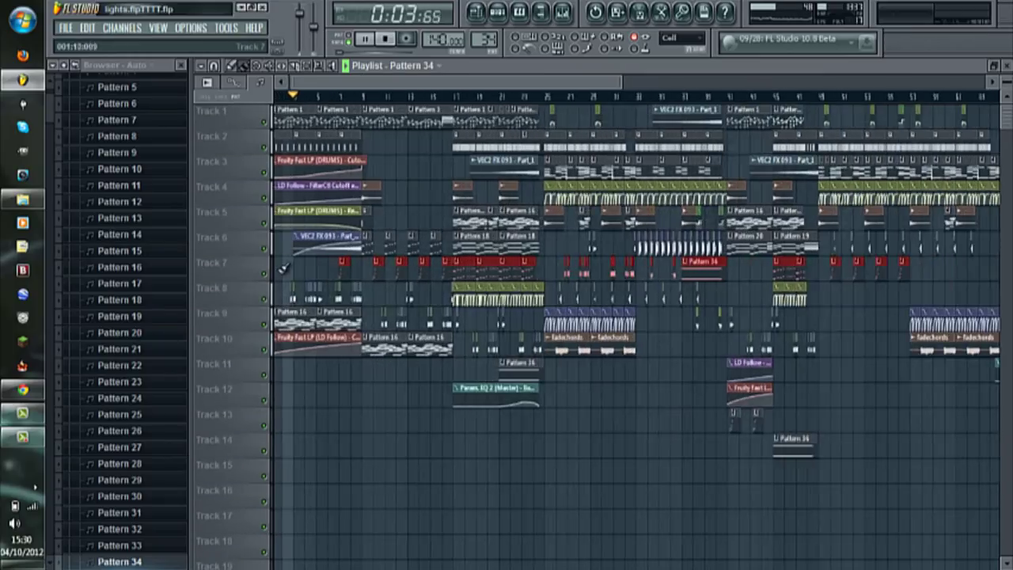
{"action": "scroll", "coordinate": [375, 407], "scroll_direction": "up", "scroll_amount": 2}
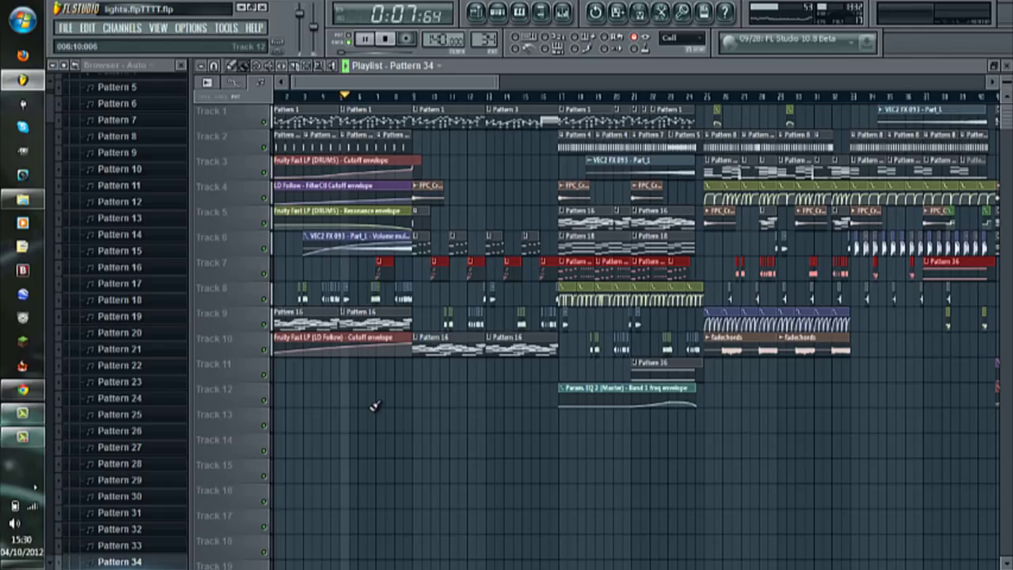
{"action": "scroll", "coordinate": [420, 230], "scroll_direction": "up", "scroll_amount": 3}
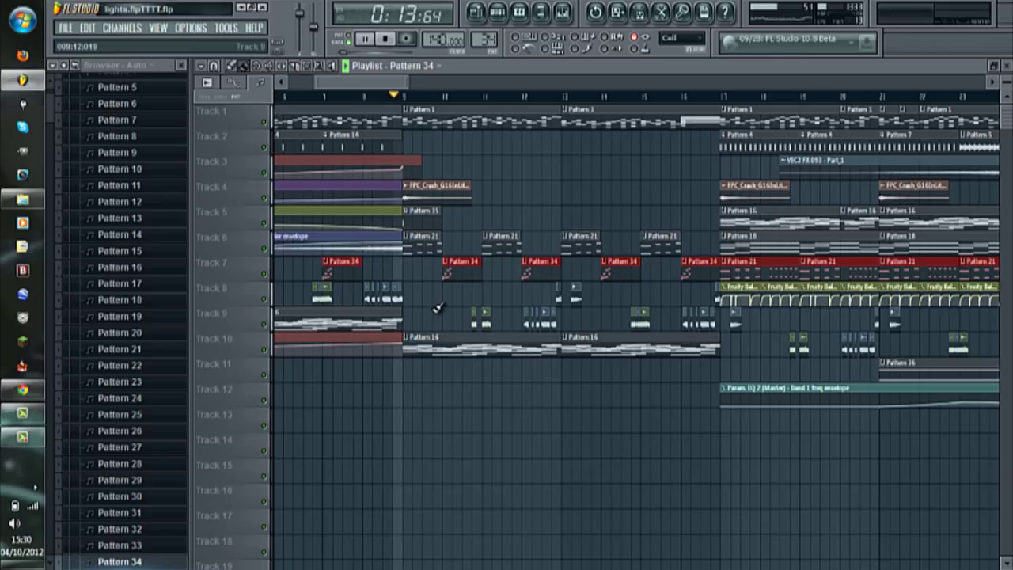
{"action": "key", "text": "space"}
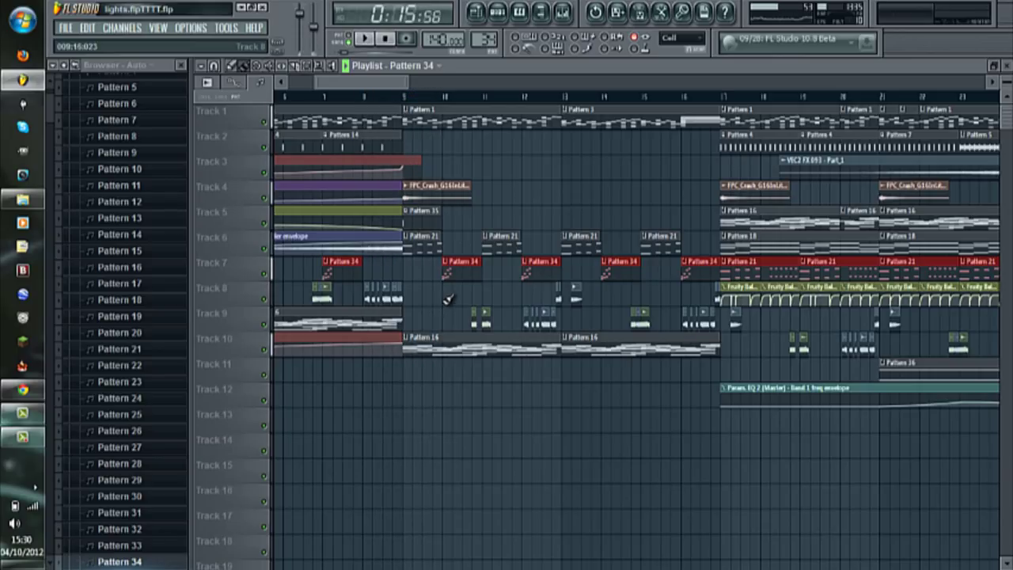
Step: Solo Track 6 and play its Pattern 21 clips briefly from bar 9
{"action": "right_click", "coordinate": [264, 249]}
{"action": "left_click", "coordinate": [404, 98]}
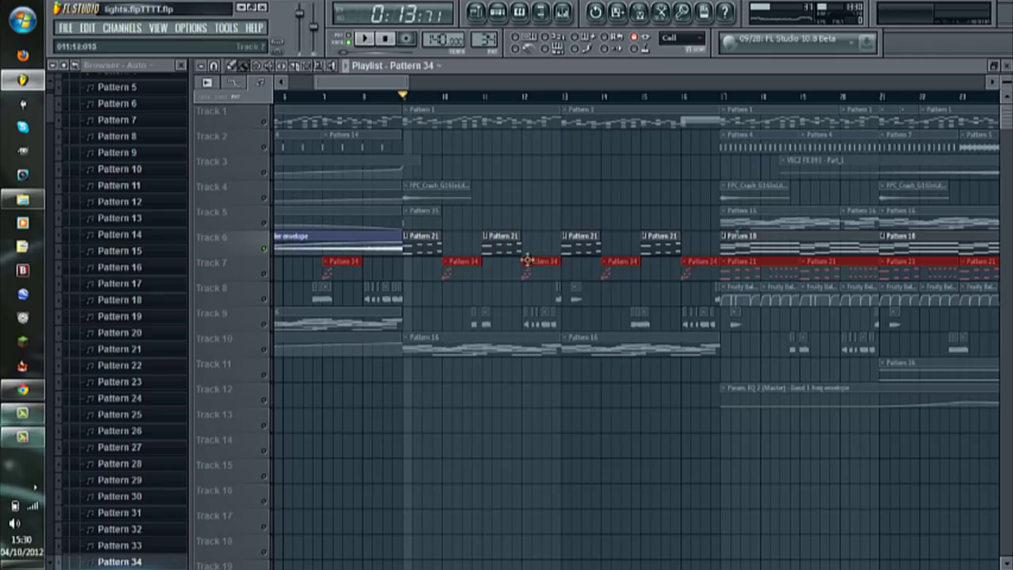
{"action": "left_click_drag", "start_coordinate": [1004, 79], "coordinate": [1004, 55]}
{"action": "scroll", "coordinate": [475, 278], "scroll_direction": "down", "scroll_amount": 2}
{"action": "scroll", "coordinate": [400, 277], "scroll_direction": "up", "scroll_amount": 3}
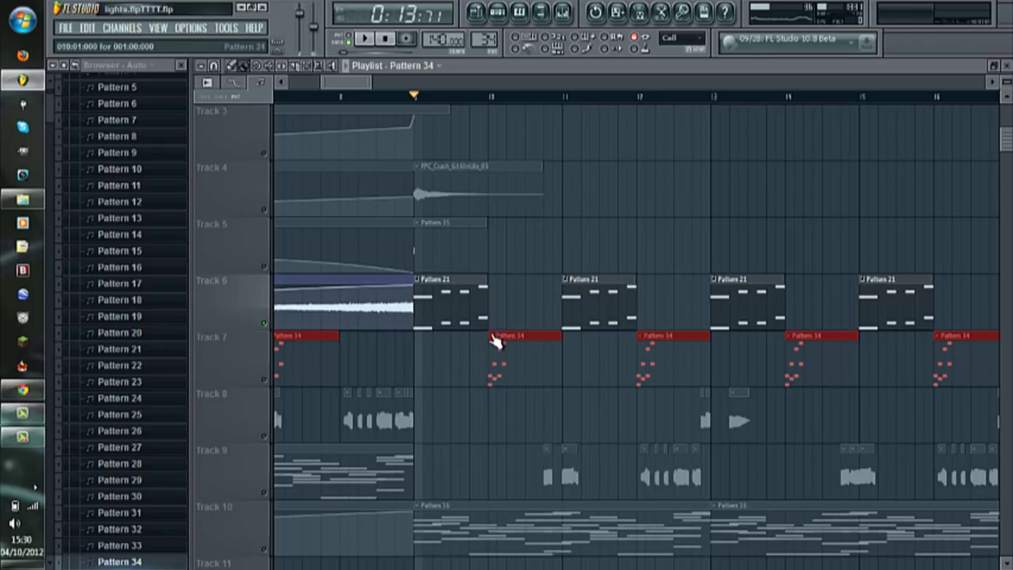
{"action": "key", "text": "space"}
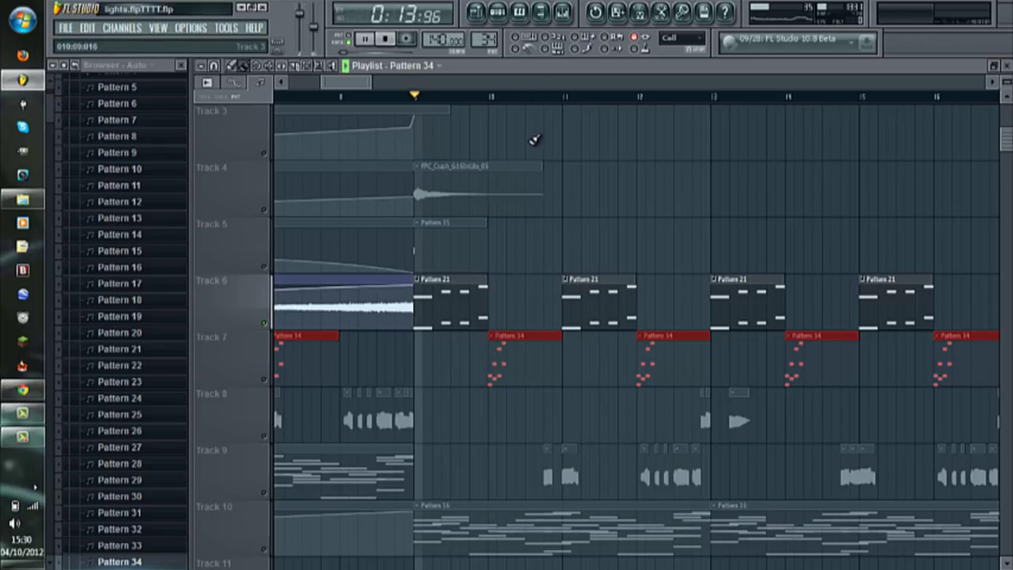
{"action": "key", "text": "space"}
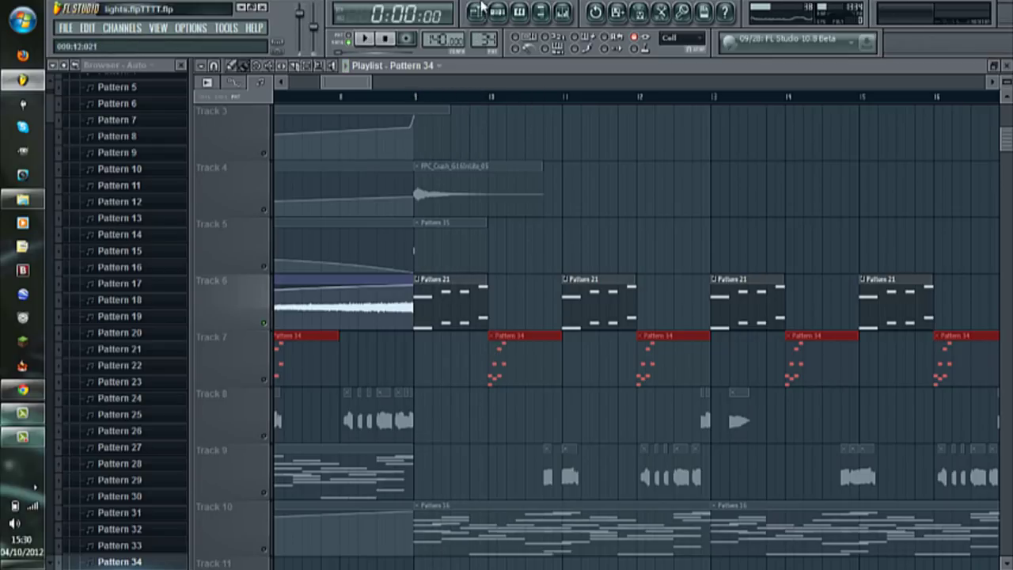
Step: Open Pattern 21 in the piano roll to examine its Massive #2 notes
{"action": "left_click", "coordinate": [497, 12]}
{"action": "key", "text": "space"}
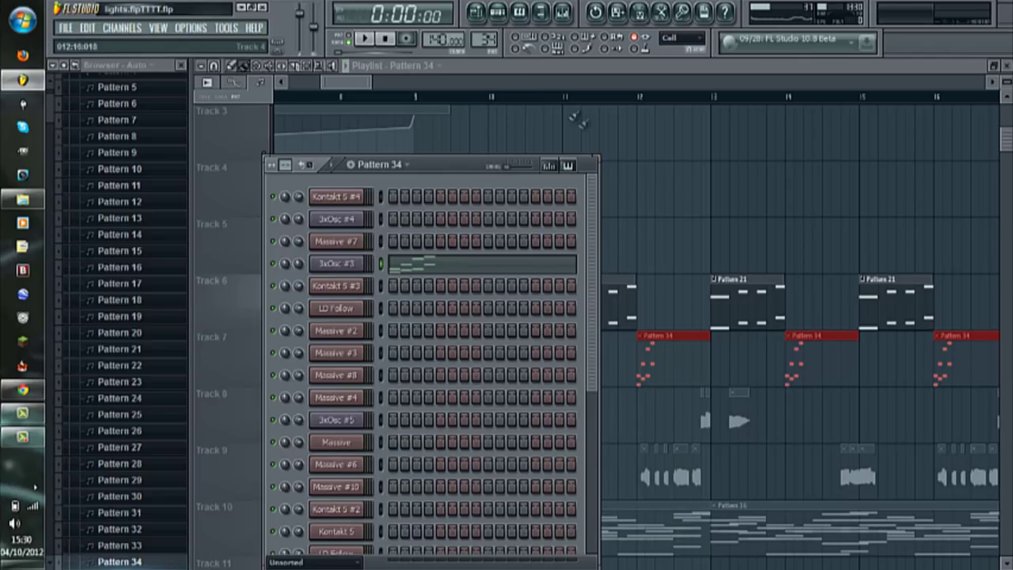
{"action": "key", "text": "F6"}
{"action": "double_click", "coordinate": [437, 310]}
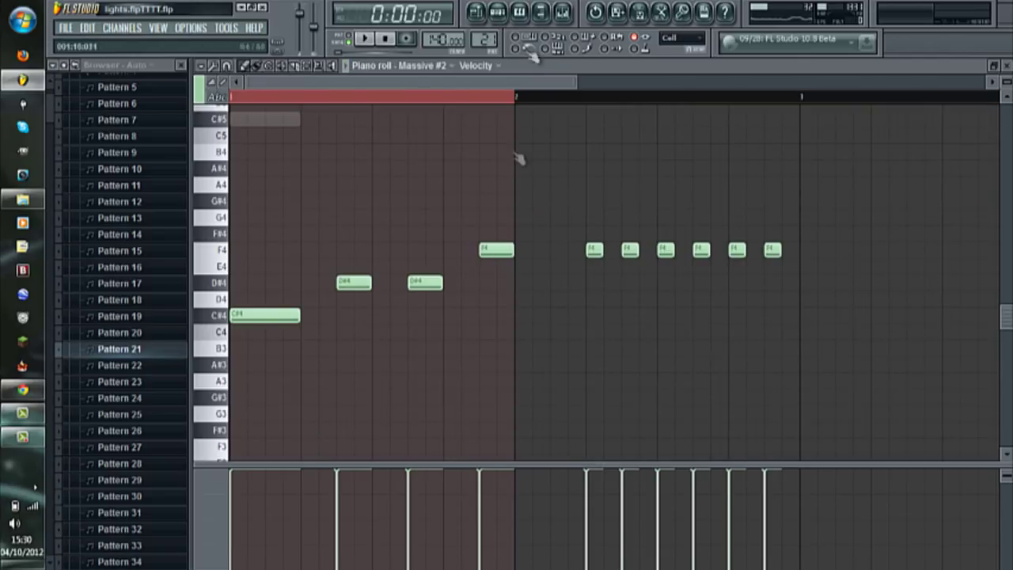
{"action": "key", "text": "space"}
{"action": "key", "text": "space"}
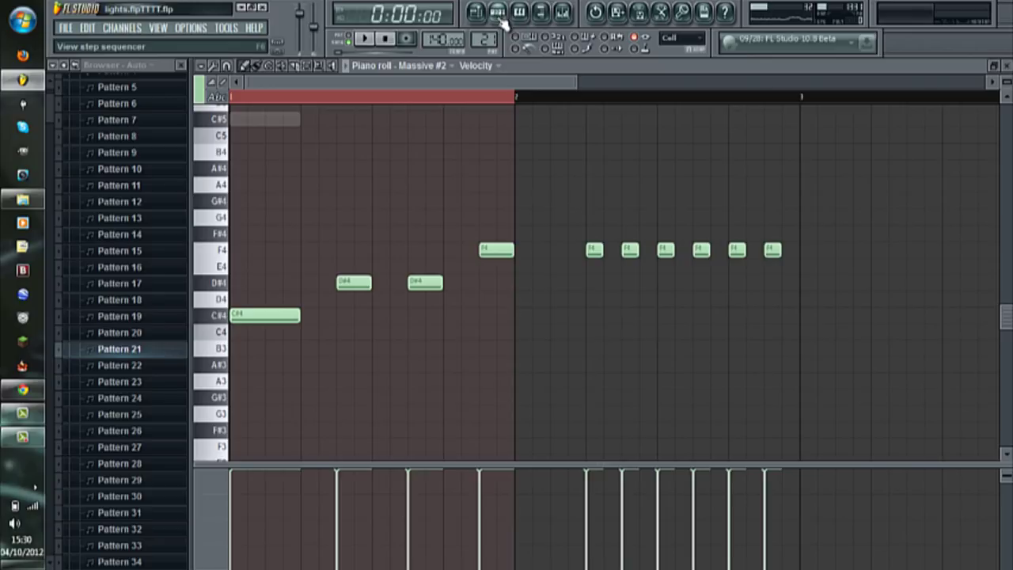
Step: Show Pattern 21's channels in the step sequencer, enable typing-keyboard note input, and audition the Massive #2 and Massive sounds
{"action": "left_click", "coordinate": [497, 12]}
{"action": "scroll", "coordinate": [459, 312], "scroll_direction": "up", "scroll_amount": 3}
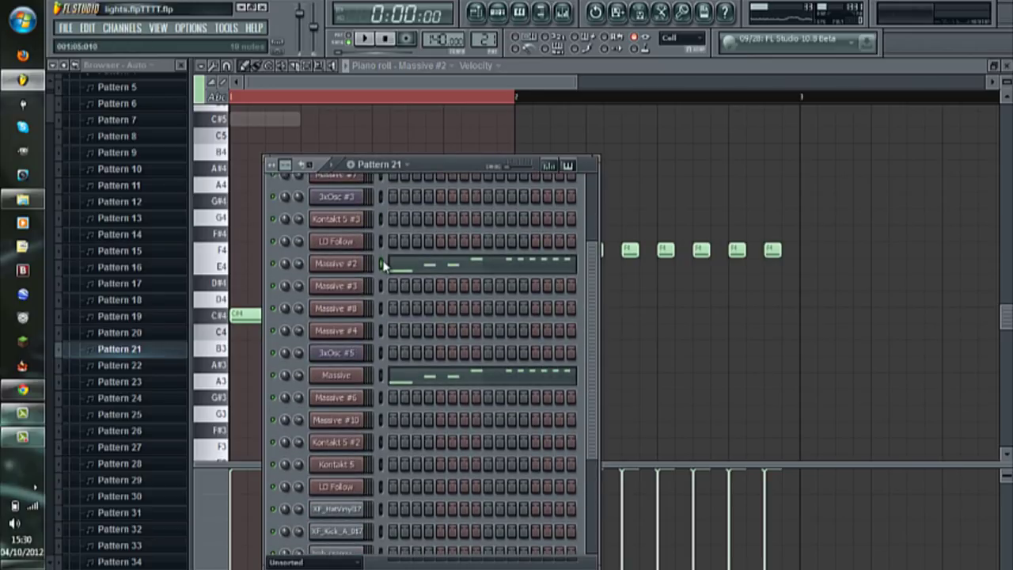
{"action": "left_click", "coordinate": [526, 40]}
{"action": "key", "text": "c"}
{"action": "key", "text": "c"}
{"action": "key", "text": "b"}
{"action": "key", "text": "b"}
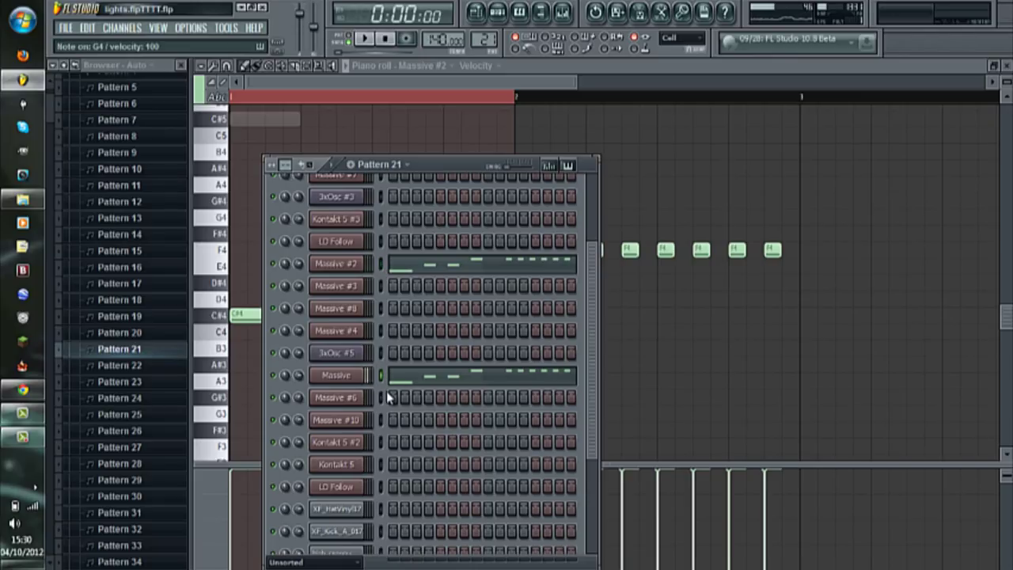
Step: Open the Massive channel's HARD BASS patch and play Pattern 21 through it
{"action": "left_click", "coordinate": [345, 379]}
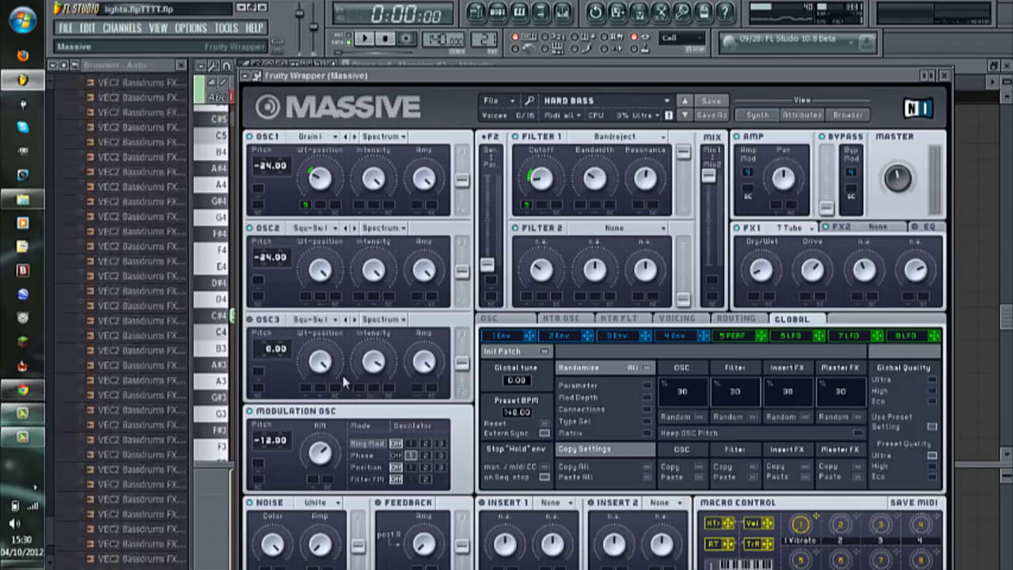
{"action": "left_click", "coordinate": [367, 38]}
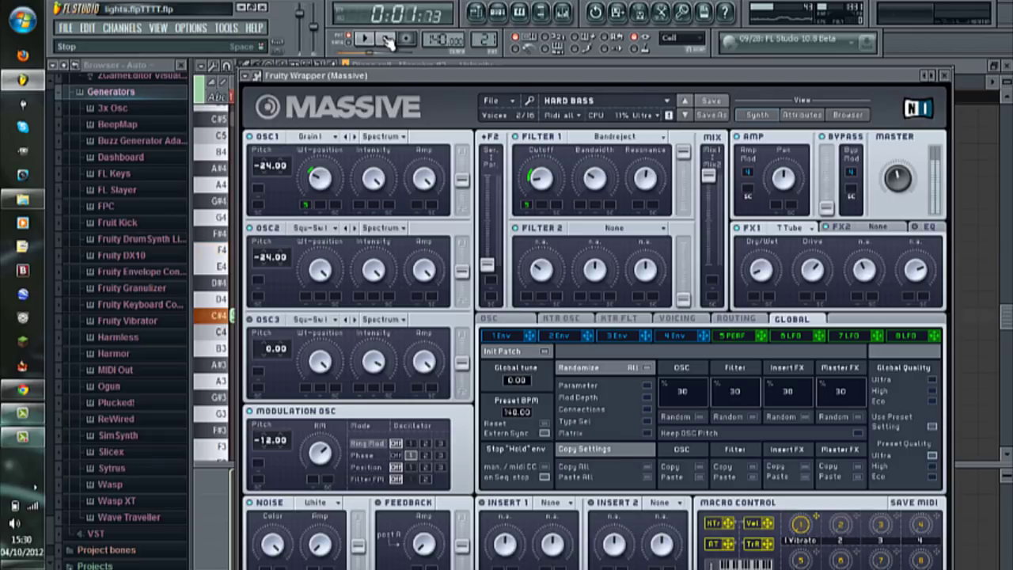
Step: Show the 5 Perf performer curve of the HARD BASS patch and play Pattern 21 briefly through it
{"action": "left_click", "coordinate": [386, 40]}
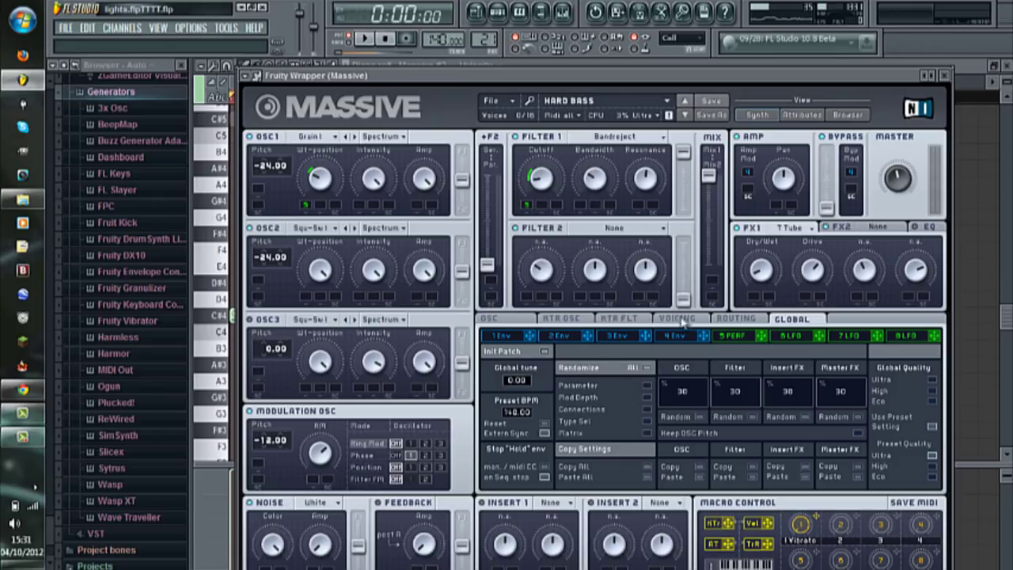
{"action": "left_click", "coordinate": [735, 339]}
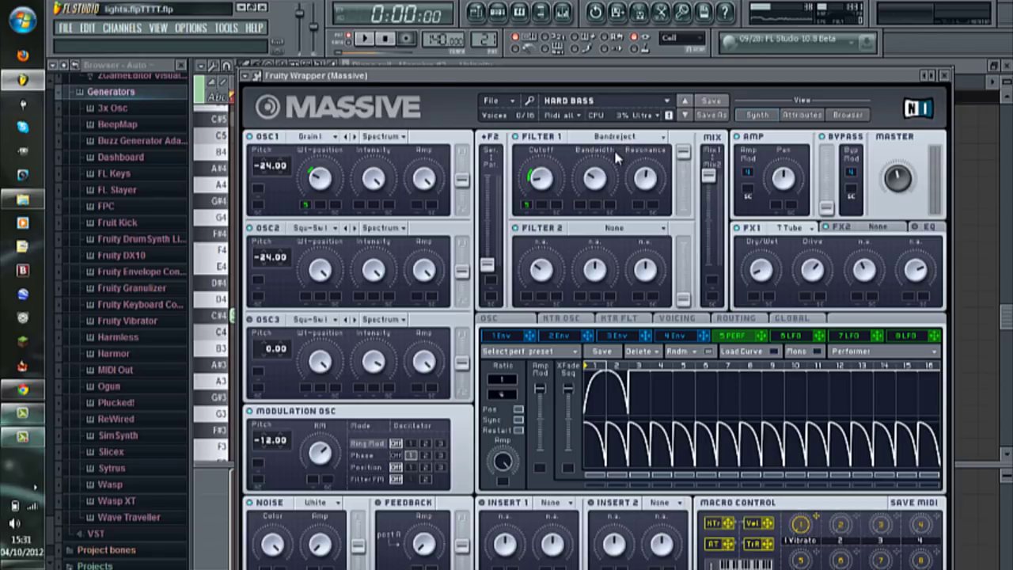
{"action": "left_click", "coordinate": [365, 39]}
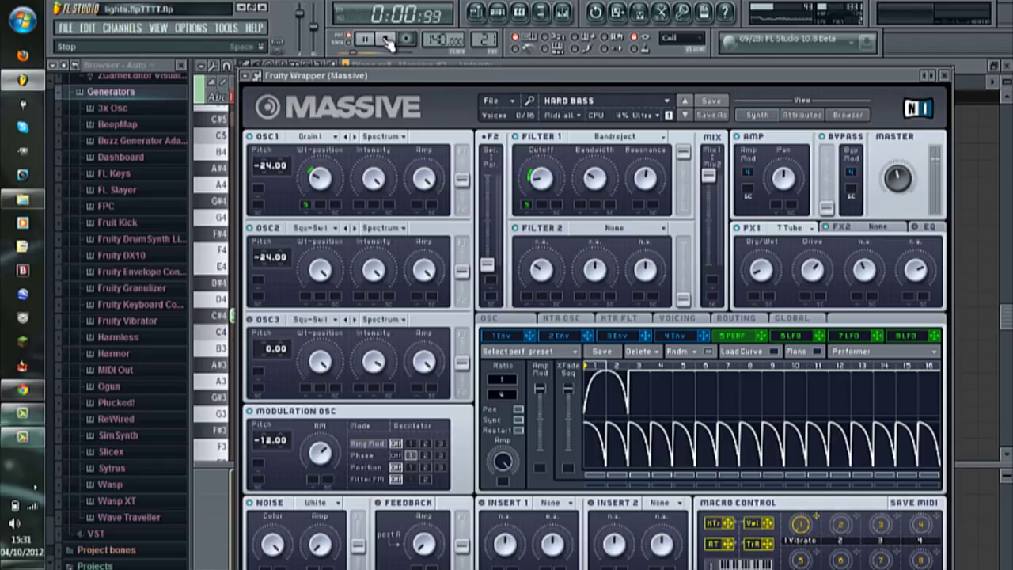
{"action": "left_click", "coordinate": [388, 41]}
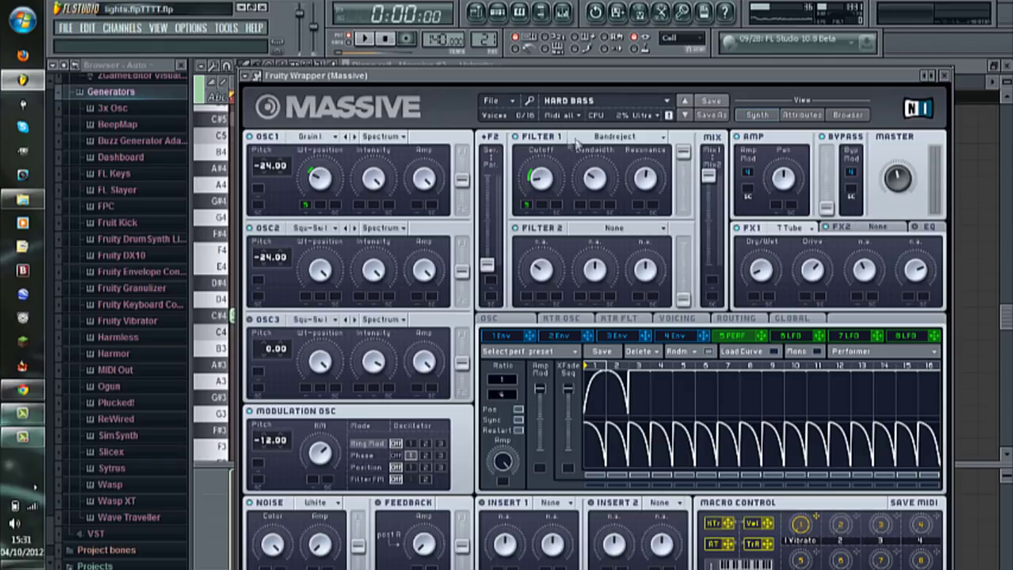
Step: Show Massive's Voicing settings, try adjusting the Unisono count, and slightly raise the Pitch Cutoff unison spread while Pattern 21 plays
{"action": "left_click_drag", "start_coordinate": [561, 77], "coordinate": [596, 60]}
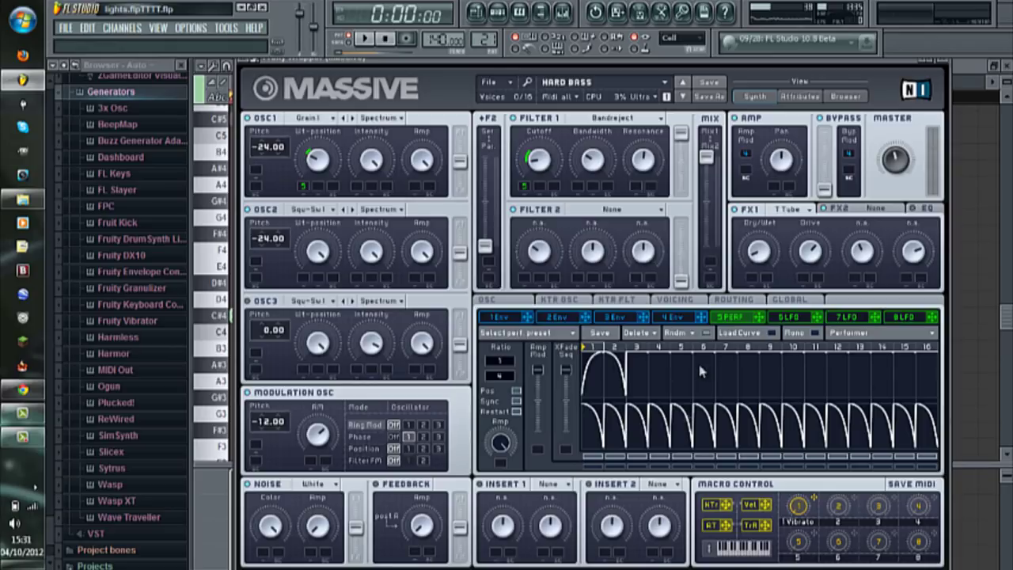
{"action": "left_click", "coordinate": [675, 301]}
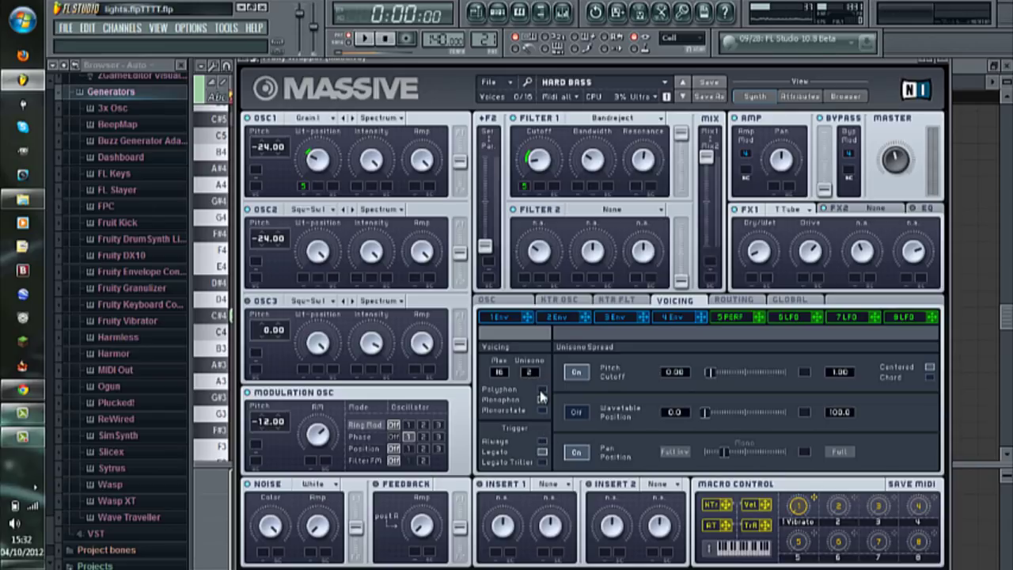
{"action": "left_click_drag", "start_coordinate": [529, 376], "coordinate": [537, 366]}
{"action": "left_click", "coordinate": [364, 42]}
{"action": "mouse_move", "coordinate": [711, 372]}
{"action": "left_mouse_down"}
{"action": "mouse_move", "coordinate": [784, 373]}
{"action": "mouse_move", "coordinate": [715, 375]}
{"action": "left_mouse_up"}
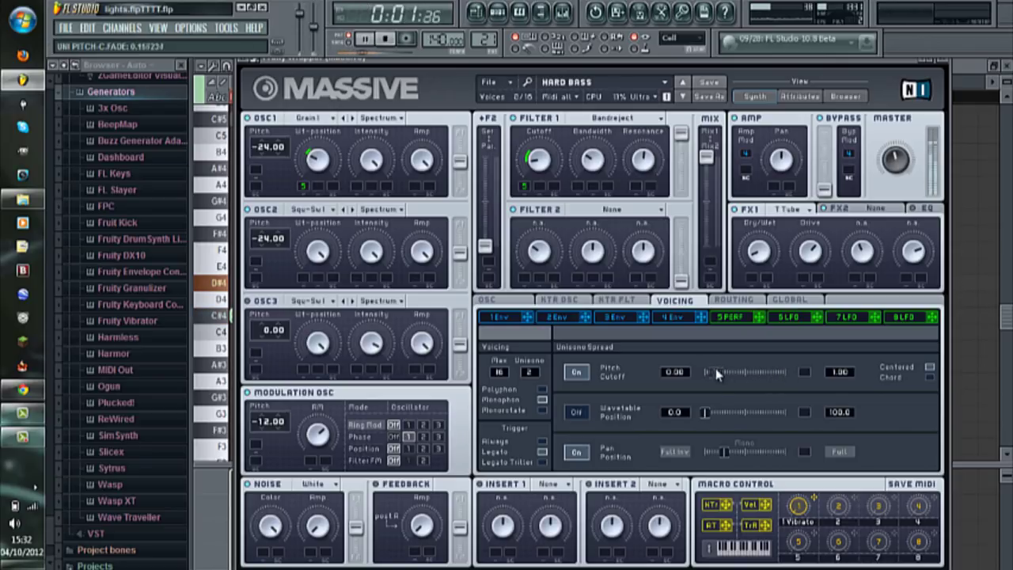
{"action": "left_click", "coordinate": [388, 39]}
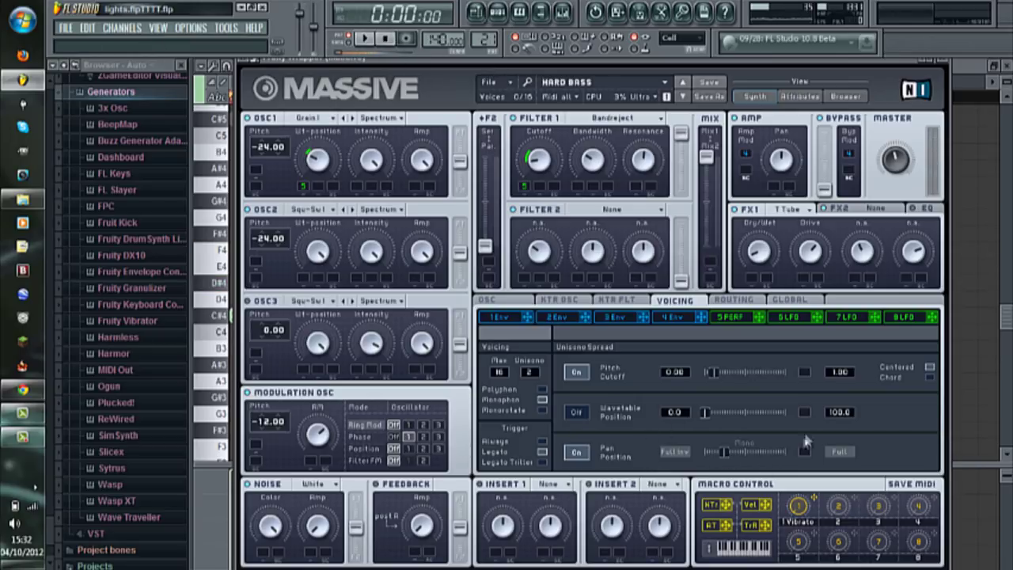
Step: Close Massive, then solo Track 10 in the playlist to single out its Pattern 16 clips
{"action": "left_click", "coordinate": [947, 70]}
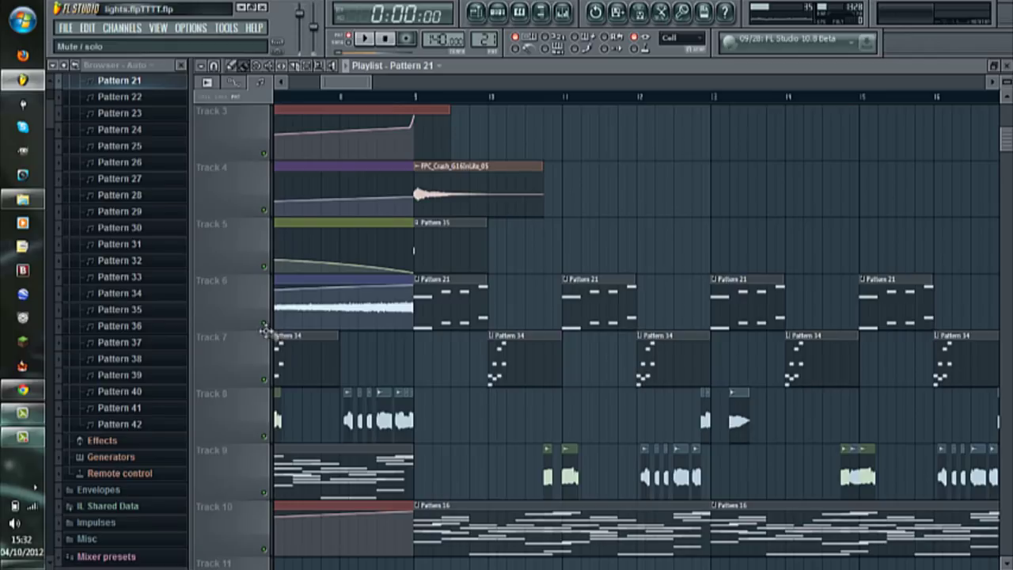
{"action": "scroll", "coordinate": [511, 315], "scroll_direction": "down", "scroll_amount": 1}
{"action": "scroll", "coordinate": [511, 315], "scroll_direction": "down", "scroll_amount": 2}
{"action": "right_click", "coordinate": [266, 437]}
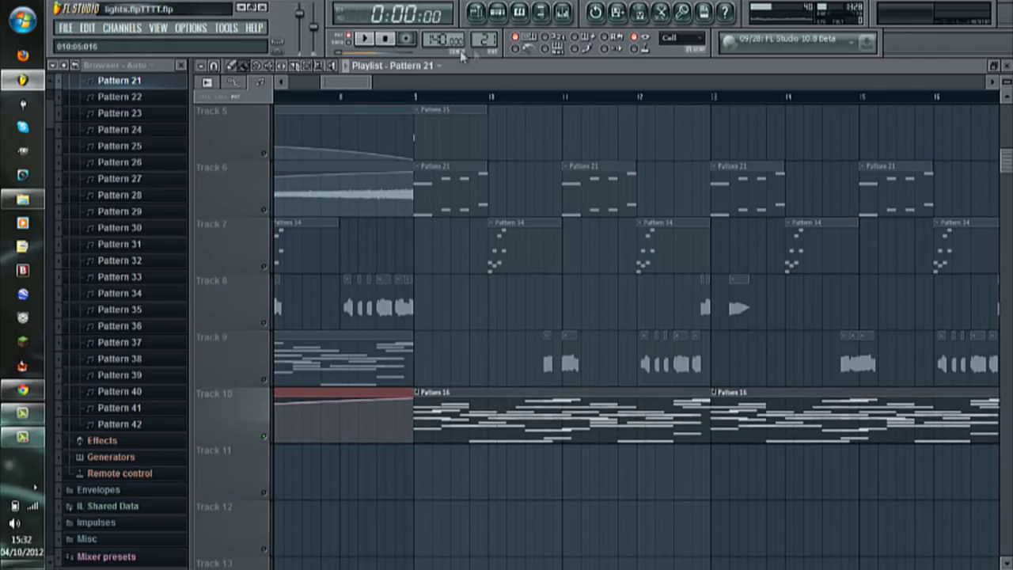
{"action": "key", "text": "space"}
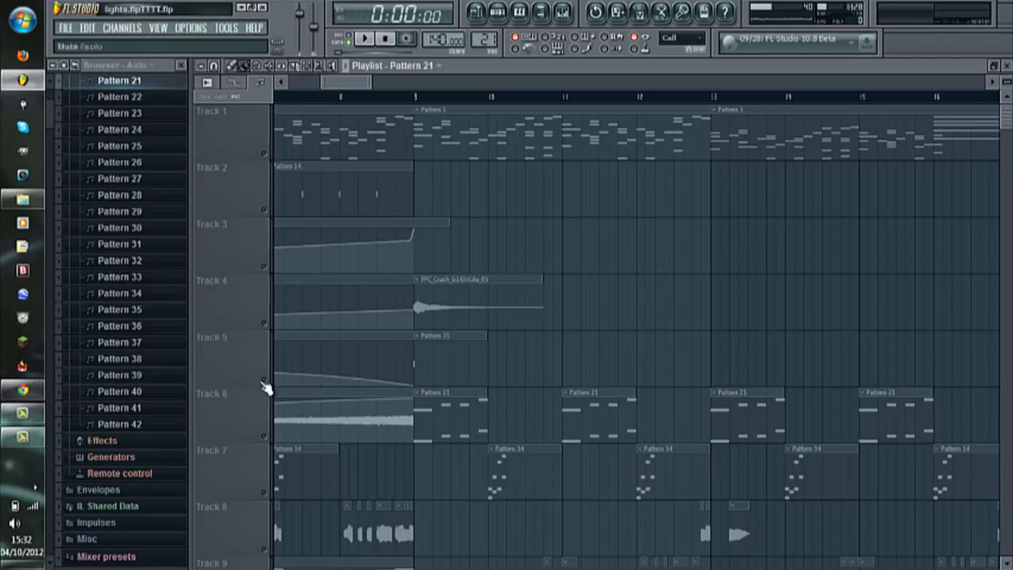
Step: Solo Track 5, play its Pattern 35 clip briefly from bar 9, and turn all tracks back on
{"action": "right_click", "coordinate": [263, 381]}
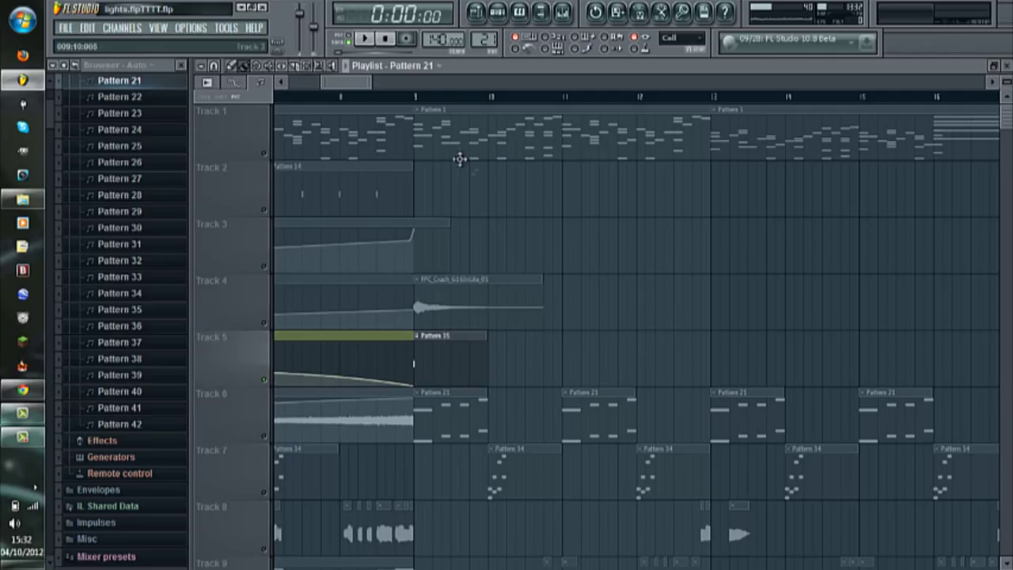
{"action": "left_click", "coordinate": [420, 95]}
{"action": "key", "text": "space"}
{"action": "key", "text": "space"}
{"action": "left_click", "coordinate": [265, 382]}
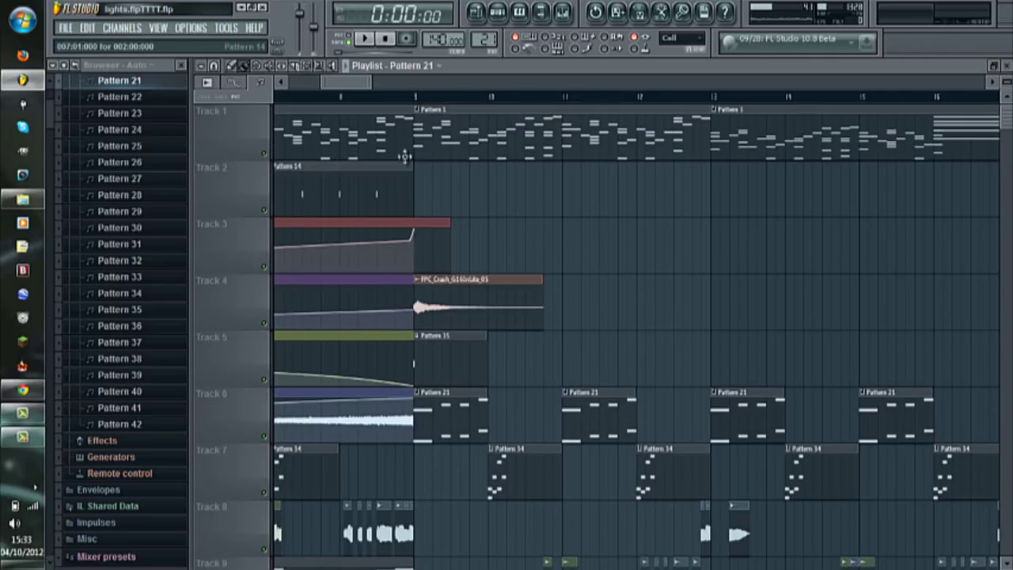
Step: Solo Track 1 and play its Pattern 1 clip from bar 9
{"action": "right_click", "coordinate": [263, 154]}
{"action": "left_click", "coordinate": [439, 100]}
{"action": "key", "text": "space"}
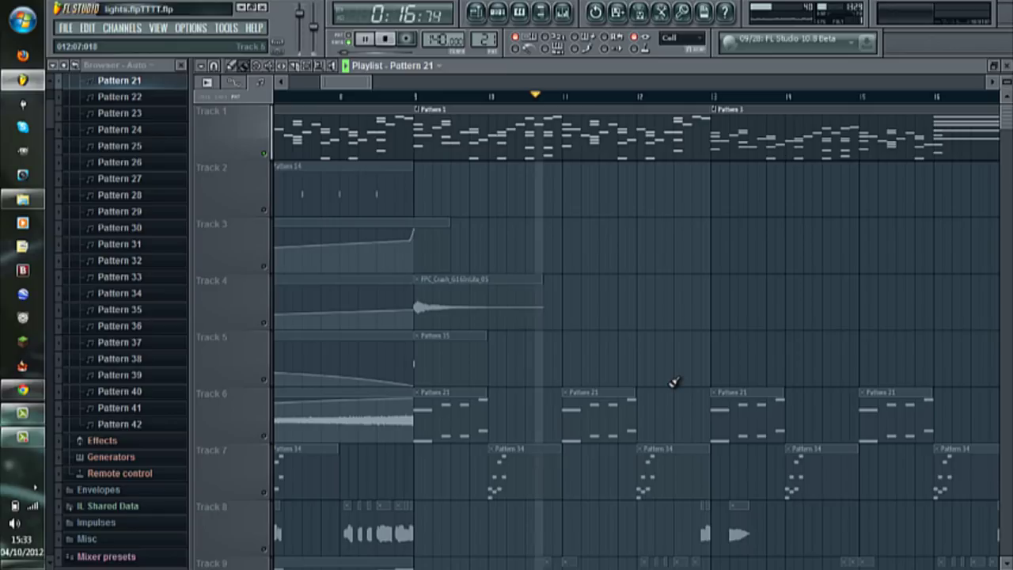
{"action": "key", "text": "space"}
Step: Solo Track 7 with its Pattern 34 clips and start song playback from bar 9
{"action": "scroll", "coordinate": [499, 355], "scroll_direction": "down", "scroll_amount": 2}
{"action": "scroll", "coordinate": [499, 355], "scroll_direction": "down", "scroll_amount": 2}
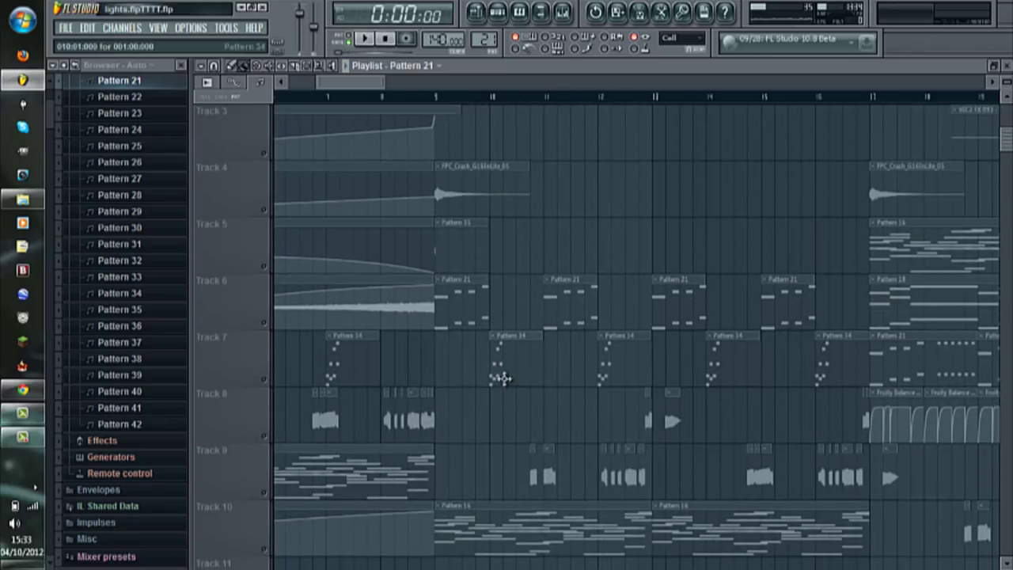
{"action": "left_click", "coordinate": [266, 384]}
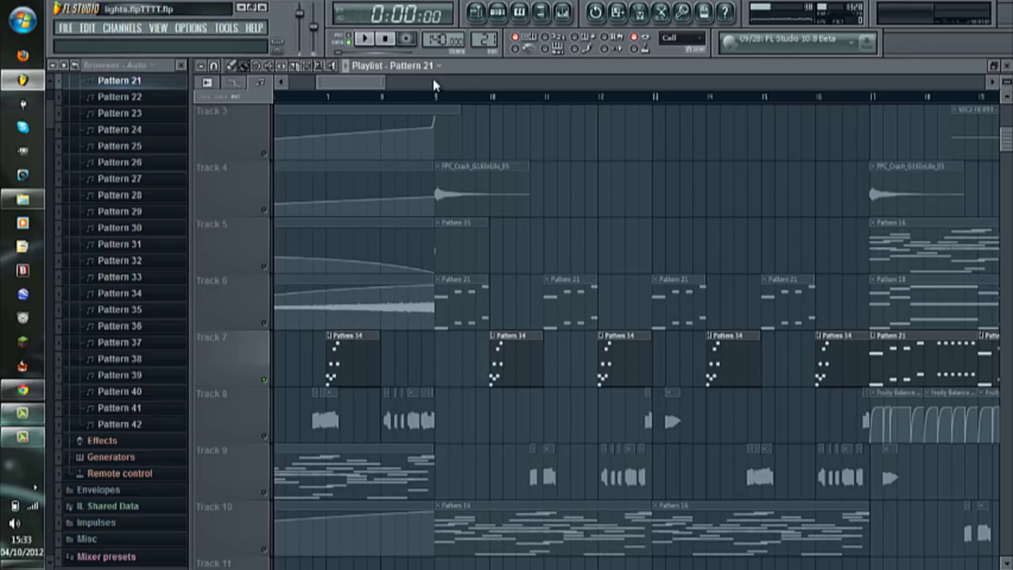
{"action": "left_click", "coordinate": [436, 101]}
{"action": "key", "text": "space"}
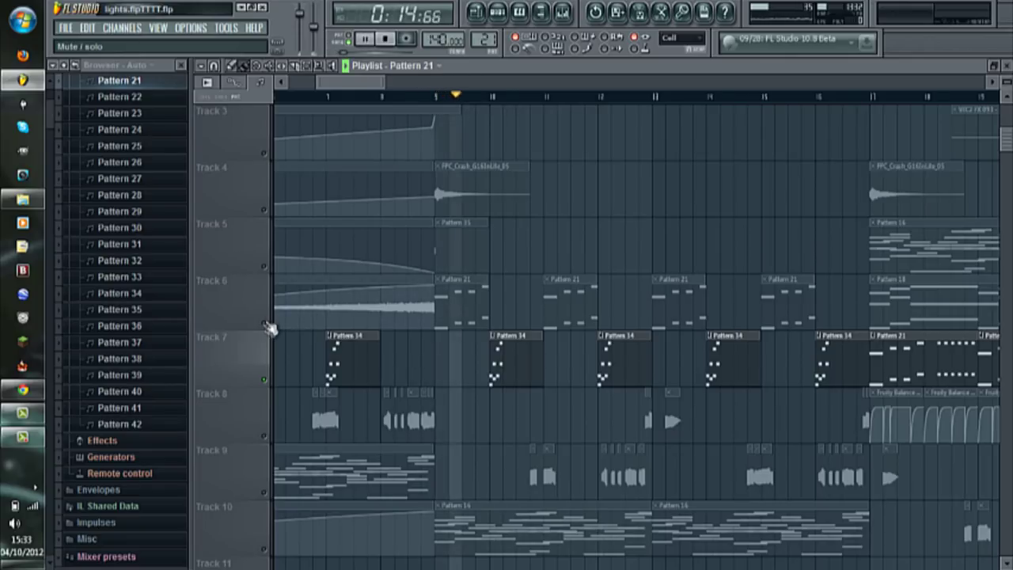
Step: Bring in Tracks 6, 9 and 8 one after another during playback, and stop the song
{"action": "left_click", "coordinate": [265, 323]}
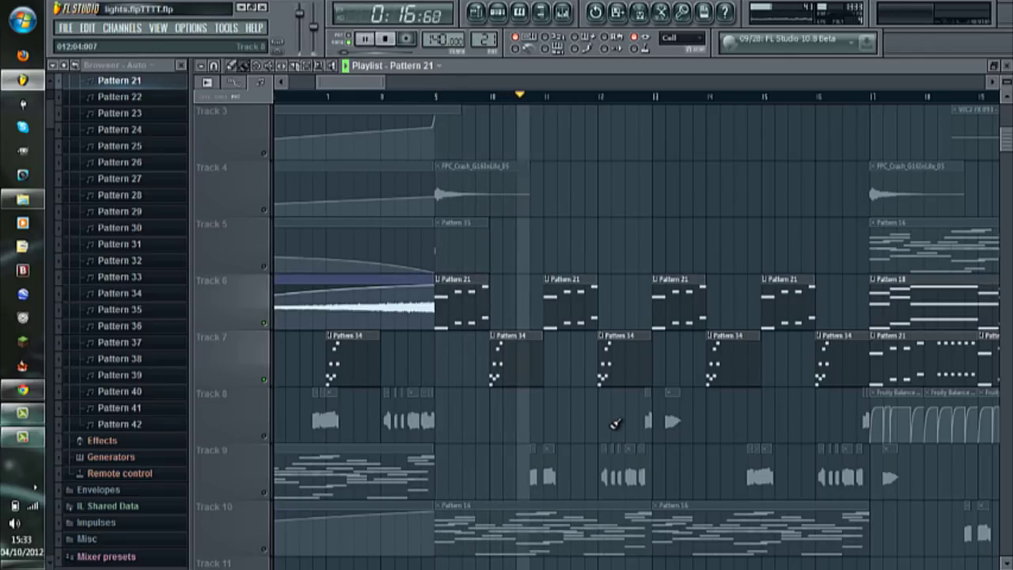
{"action": "left_click", "coordinate": [265, 493]}
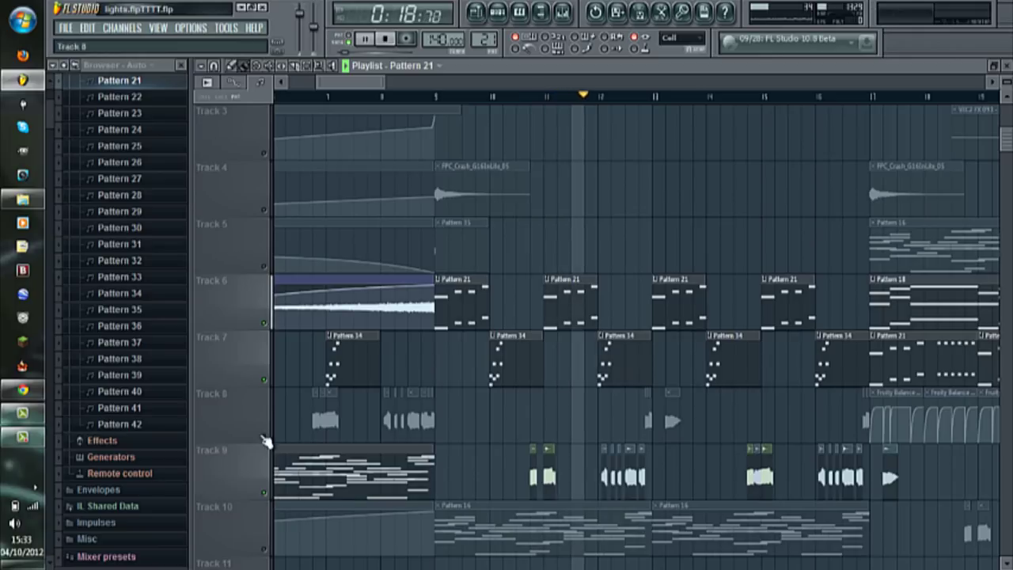
{"action": "left_click", "coordinate": [266, 437]}
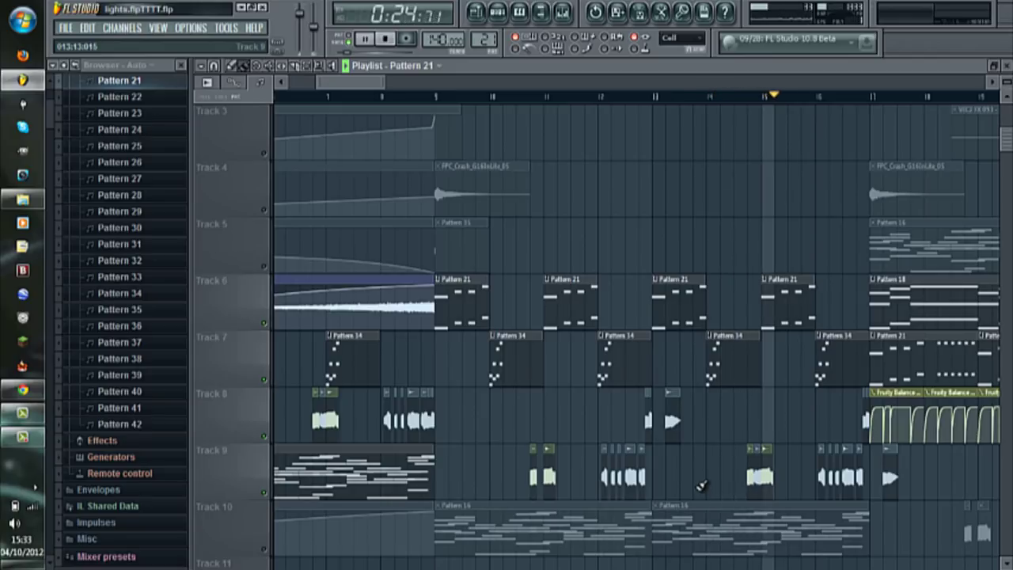
{"action": "key", "text": "space"}
Step: Unmute Tracks 4 and 5 and play the layered section briefly from bar 9
{"action": "scroll", "coordinate": [560, 353], "scroll_direction": "down", "scroll_amount": 2}
{"action": "scroll", "coordinate": [535, 353], "scroll_direction": "up", "scroll_amount": 4}
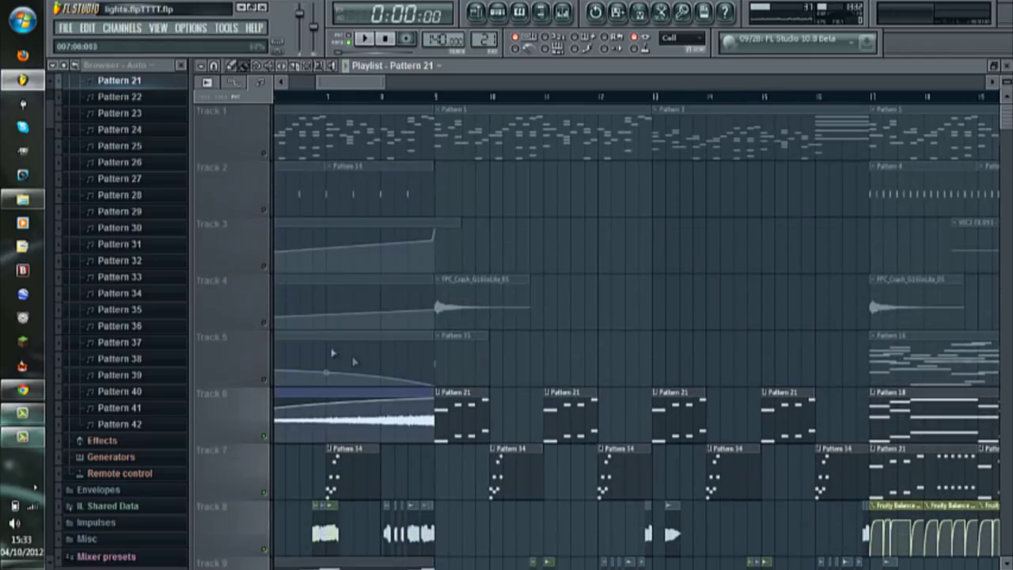
{"action": "left_click", "coordinate": [266, 330]}
{"action": "left_click", "coordinate": [268, 385]}
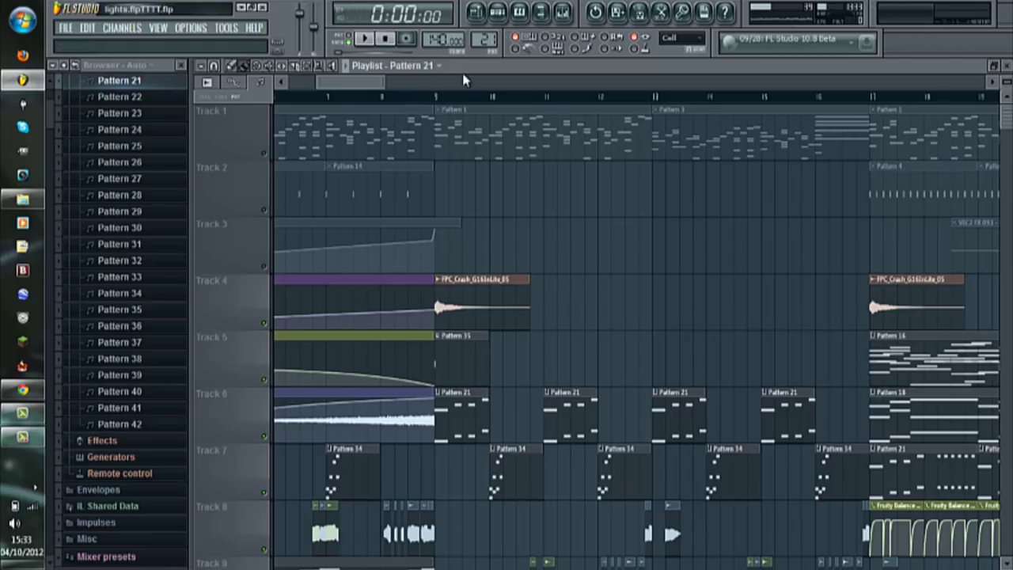
{"action": "left_click", "coordinate": [441, 95]}
{"action": "key", "text": "space"}
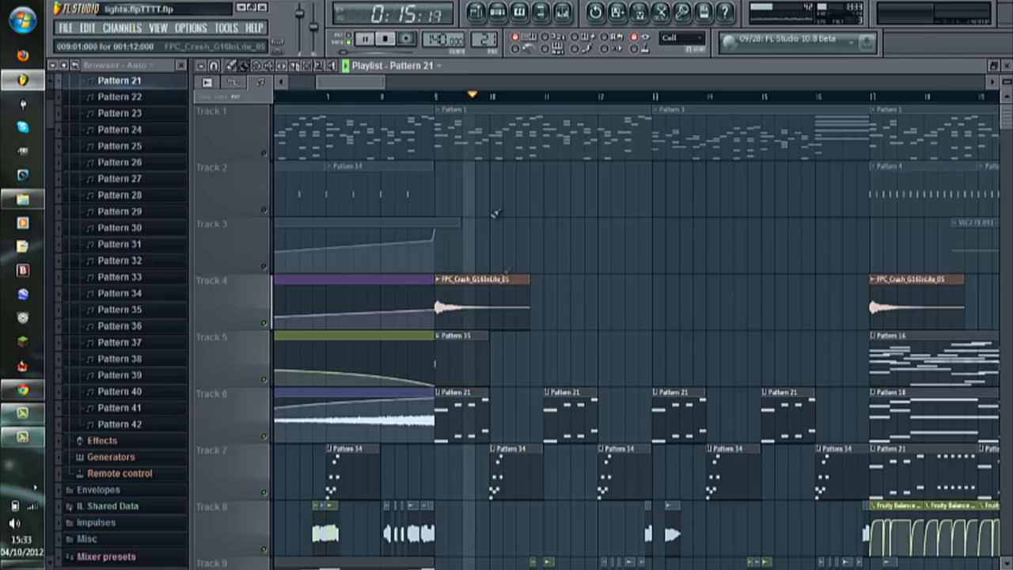
{"action": "key", "text": "space"}
Step: Unmute Tracks 1 and 10, shrink the playlist tracks vertically, and play the layered section from bar 9
{"action": "left_click", "coordinate": [266, 154]}
{"action": "scroll", "coordinate": [570, 200], "scroll_direction": "down", "scroll_amount": 5}
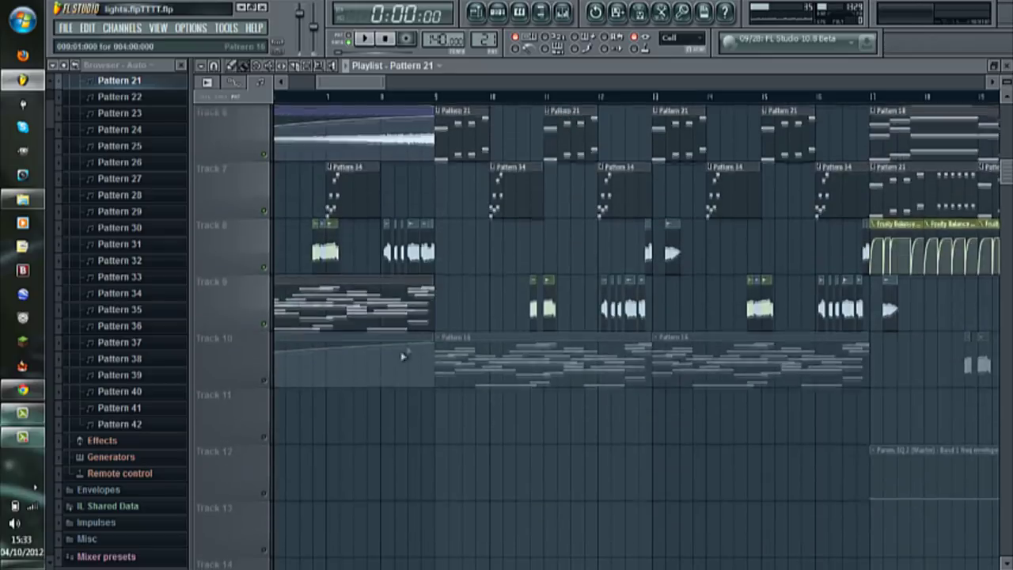
{"action": "left_click", "coordinate": [264, 383]}
{"action": "scroll", "coordinate": [502, 246], "scroll_direction": "up", "scroll_amount": 5}
{"action": "scroll", "coordinate": [502, 245], "scroll_direction": "up", "scroll_amount": 1}
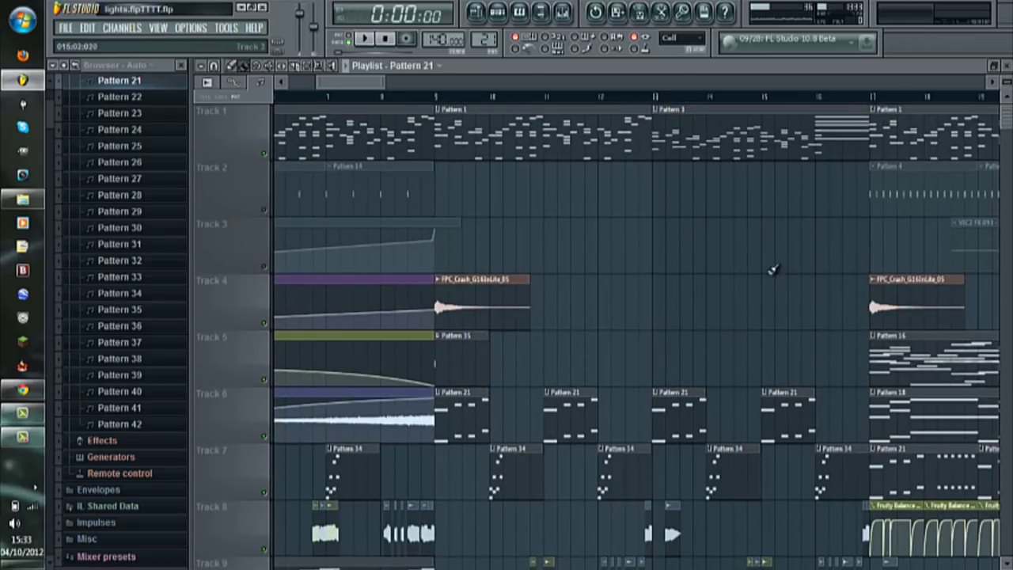
{"action": "left_click_drag", "start_coordinate": [1005, 83], "coordinate": [1004, 96]}
{"action": "key", "text": "space"}
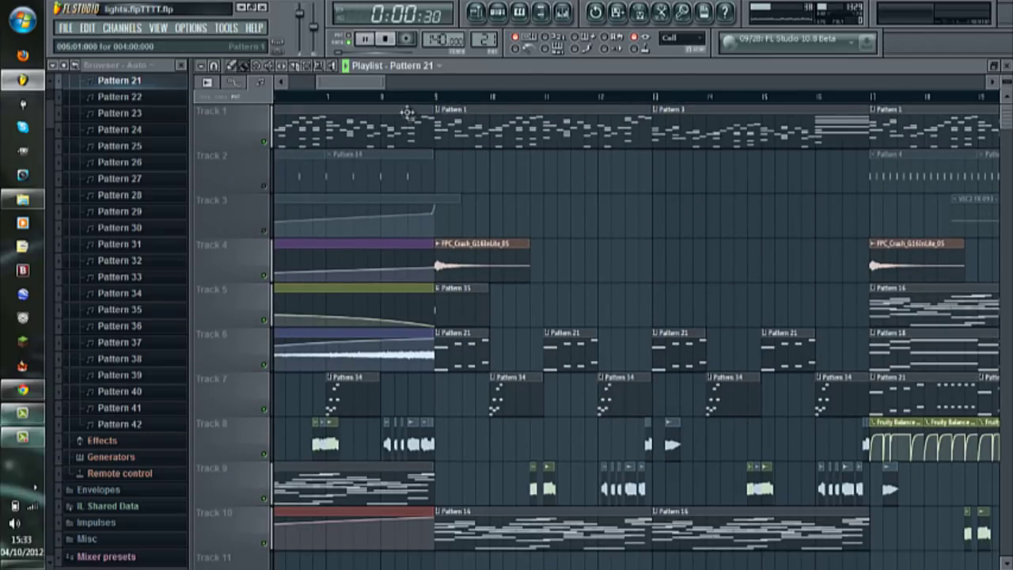
{"action": "left_click", "coordinate": [438, 97]}
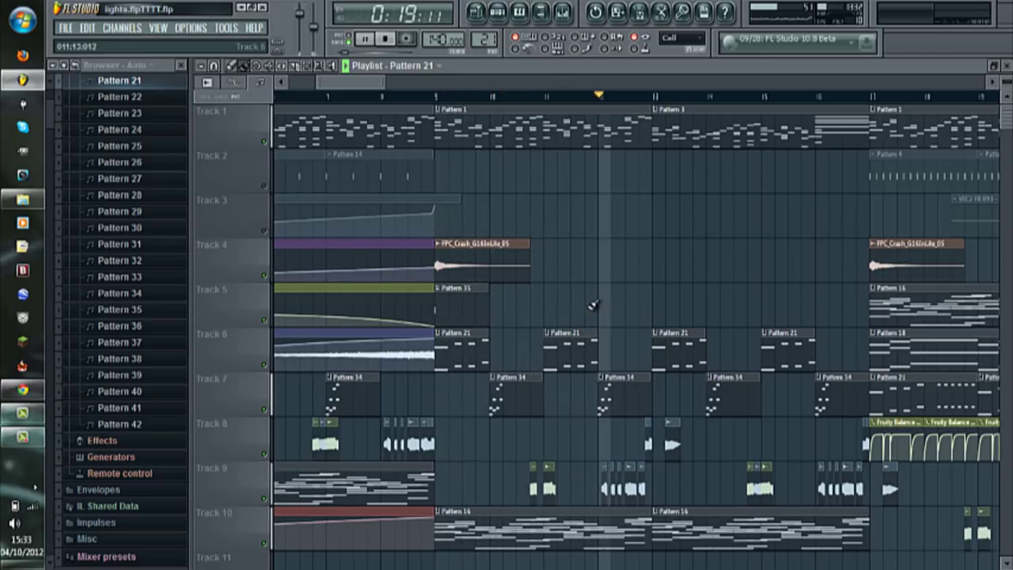
Step: Unmute Tracks 2 and 3 during playback to complete the layers from bar 17, and stop the song
{"action": "left_click_drag", "start_coordinate": [364, 84], "coordinate": [386, 92]}
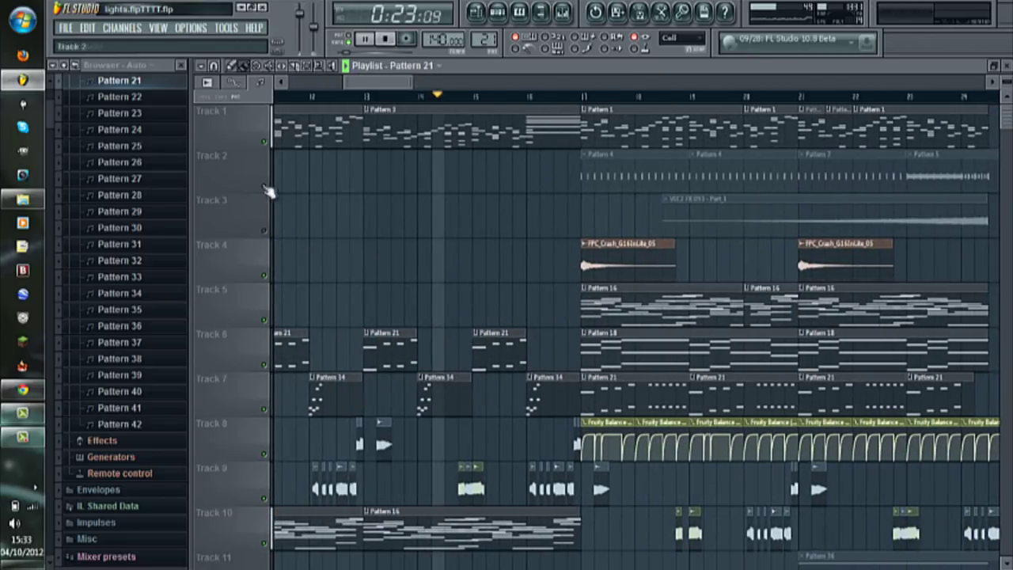
{"action": "left_click", "coordinate": [263, 187]}
{"action": "left_click", "coordinate": [264, 231]}
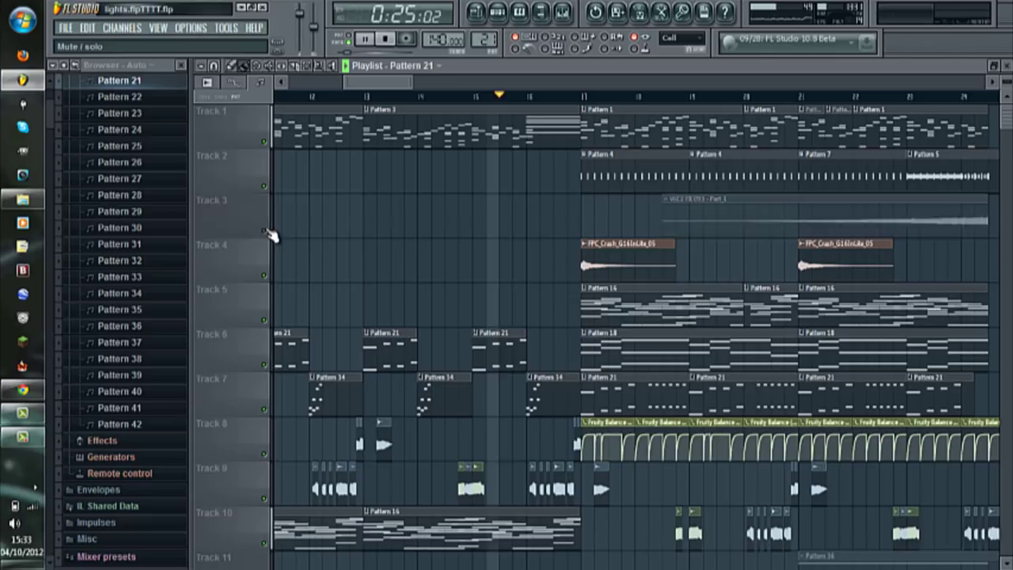
{"action": "mouse_move", "coordinate": [369, 84]}
{"action": "left_mouse_down"}
{"action": "mouse_move", "coordinate": [404, 90]}
{"action": "mouse_move", "coordinate": [383, 87]}
{"action": "left_mouse_up"}
{"action": "key", "text": "space"}
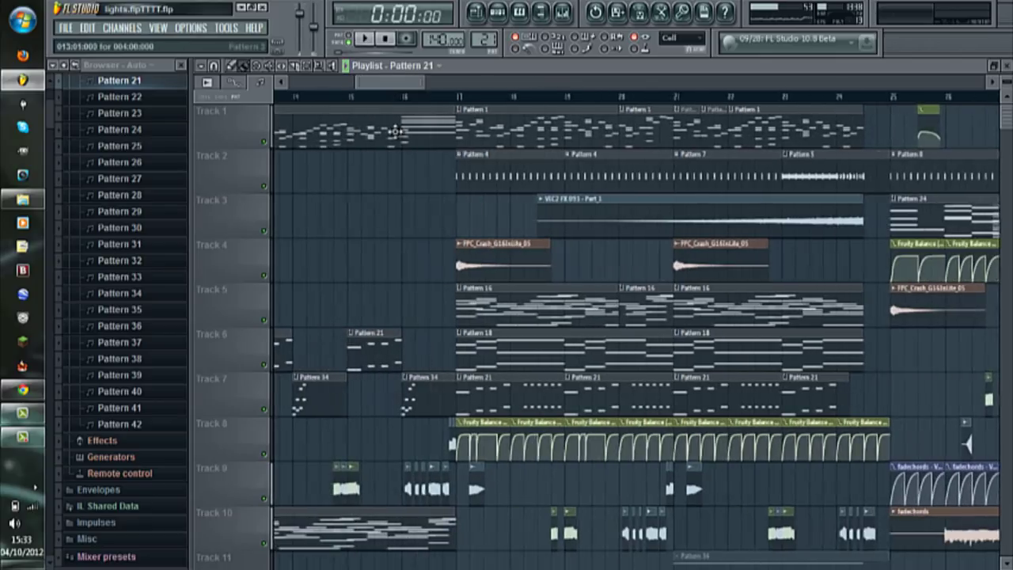
Step: Solo Track 1 and play its sustained chord from bar 16
{"action": "right_click", "coordinate": [269, 146]}
{"action": "left_click", "coordinate": [405, 96]}
{"action": "key", "text": "space"}
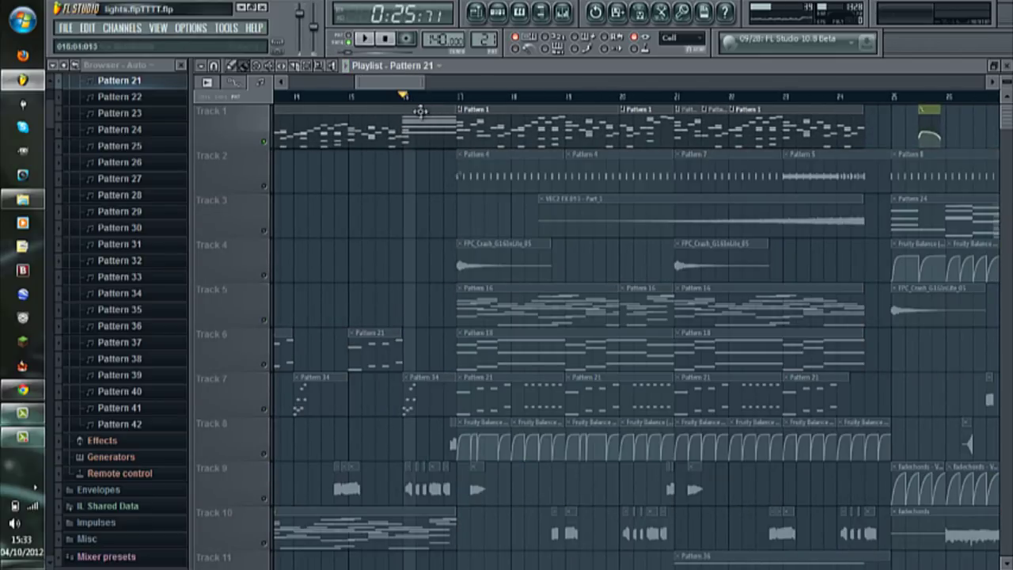
{"action": "key", "text": "space"}
Step: Open Track 1's Pattern 3 in the piano roll to examine its Kontakt 5 #3 chord, and show its channels in the step sequencer
{"action": "left_click", "coordinate": [519, 11]}
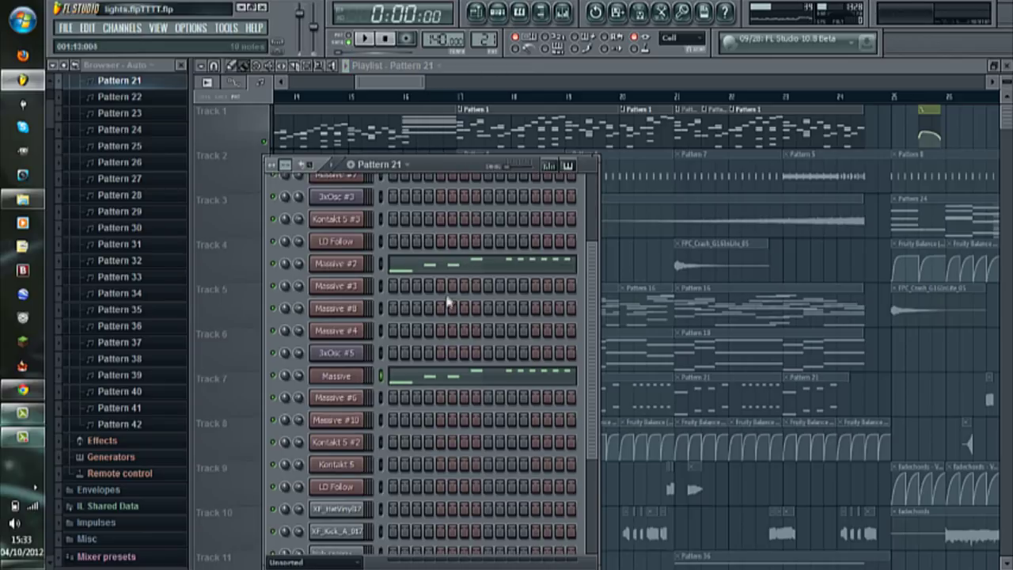
{"action": "scroll", "coordinate": [389, 377], "scroll_direction": "down", "scroll_amount": 3}
{"action": "scroll", "coordinate": [396, 360], "scroll_direction": "up", "scroll_amount": 5}
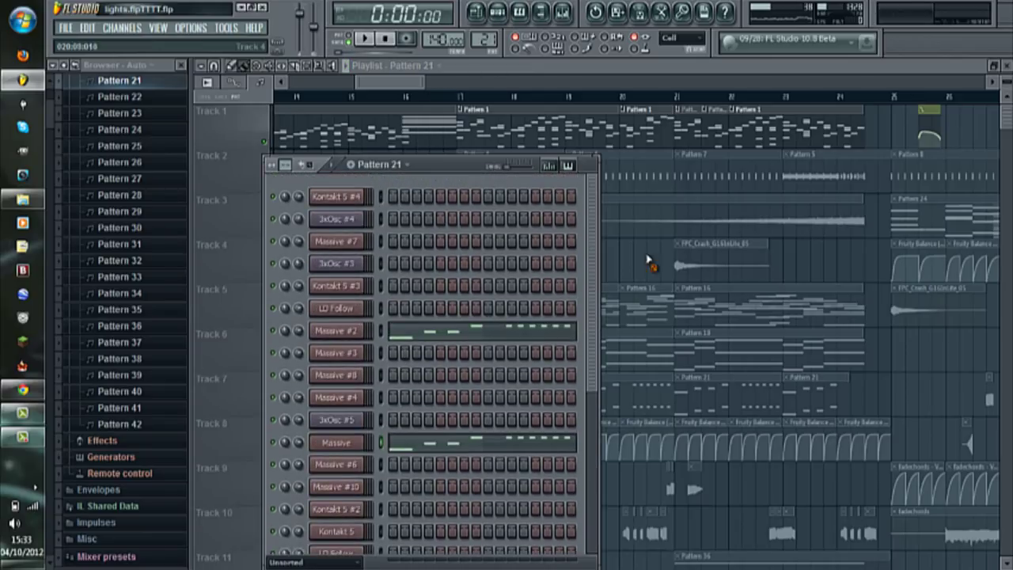
{"action": "key", "text": "F6"}
{"action": "double_click", "coordinate": [439, 129]}
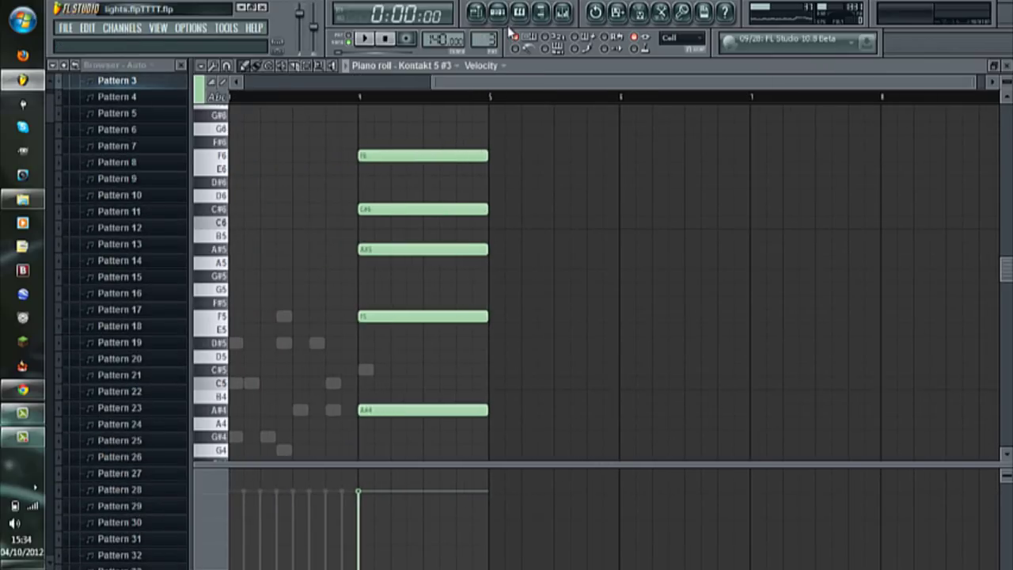
{"action": "left_click", "coordinate": [511, 16]}
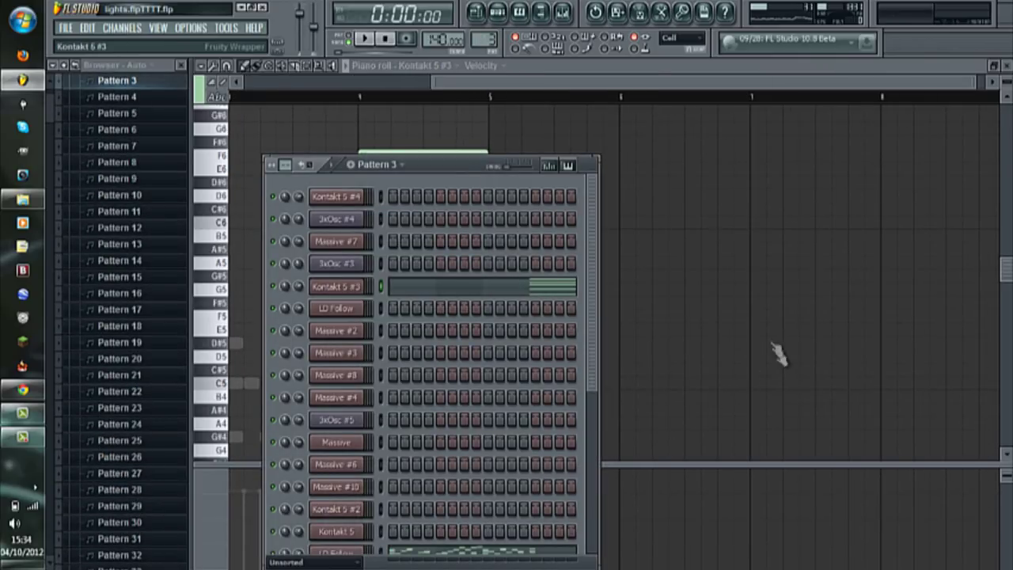
Step: Open the Kontakt 5 #3 channel's instrument to examine its String Ensemble preset and audition a note
{"action": "left_click", "coordinate": [337, 286]}
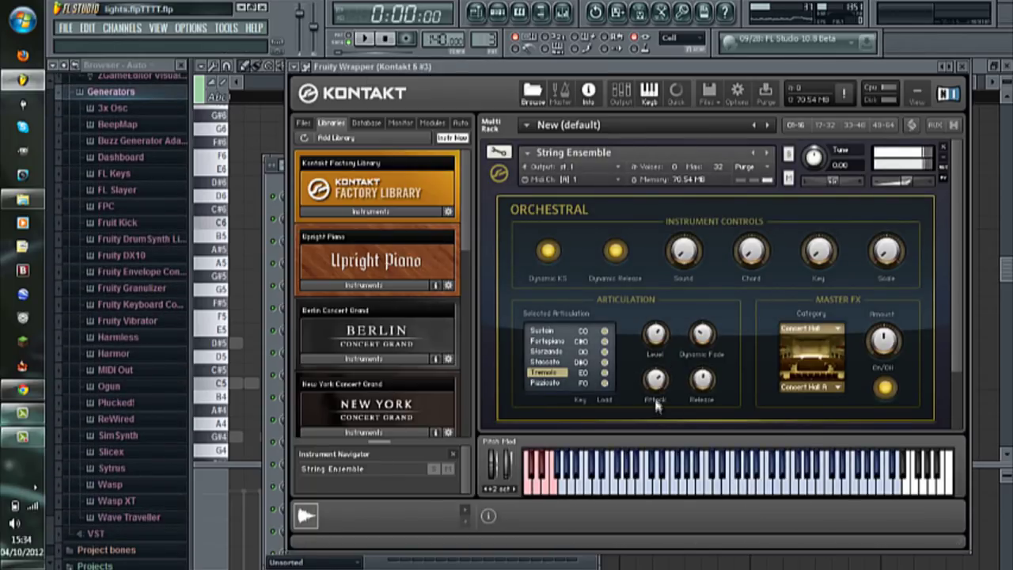
{"action": "key", "text": "b"}
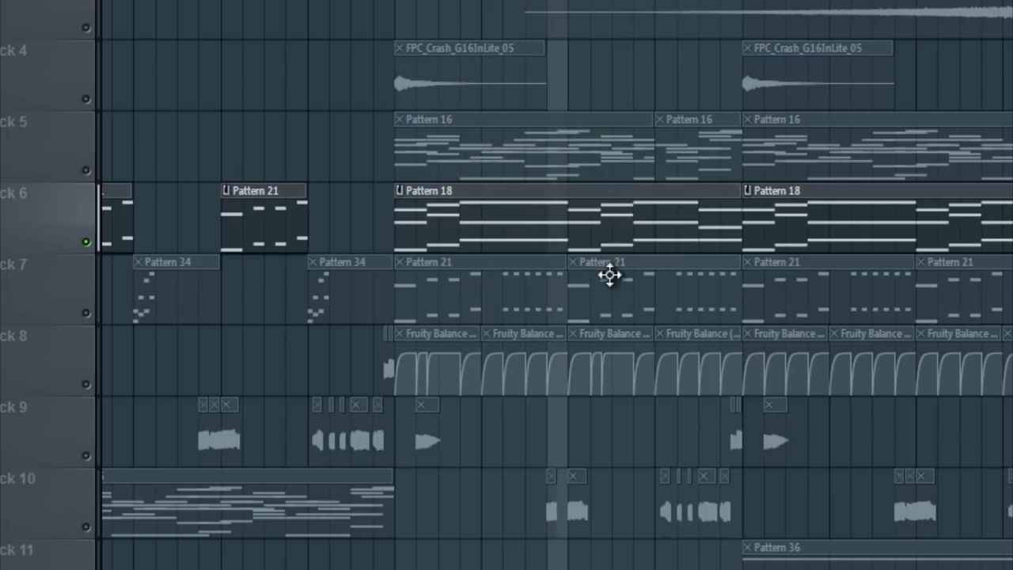
Step: Unmute Tracks 7 and 8 during playback to layer Pattern 21 and the Fruity Balance automation over Track 6
{"action": "left_click", "coordinate": [86, 315]}
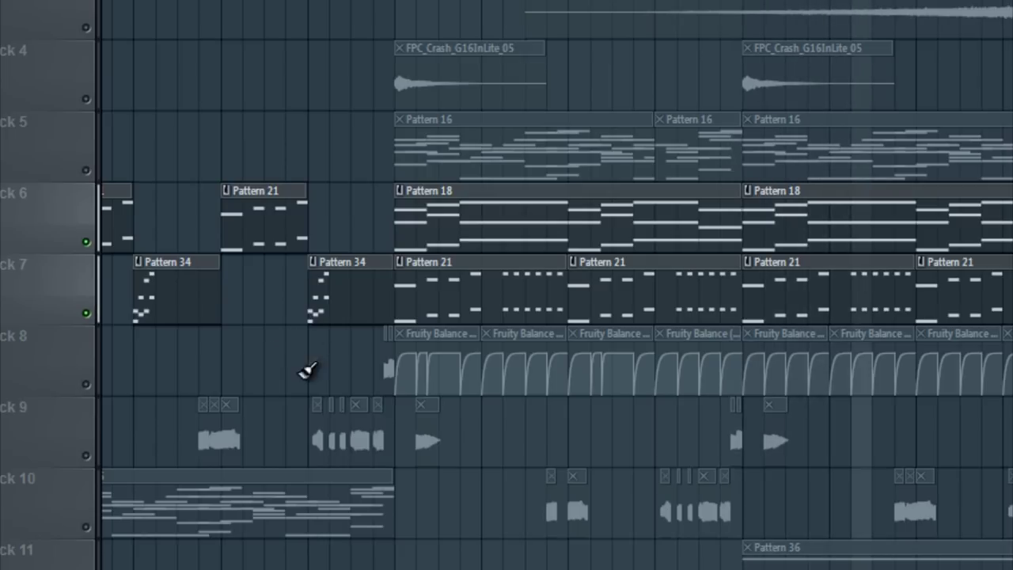
{"action": "left_click", "coordinate": [95, 388]}
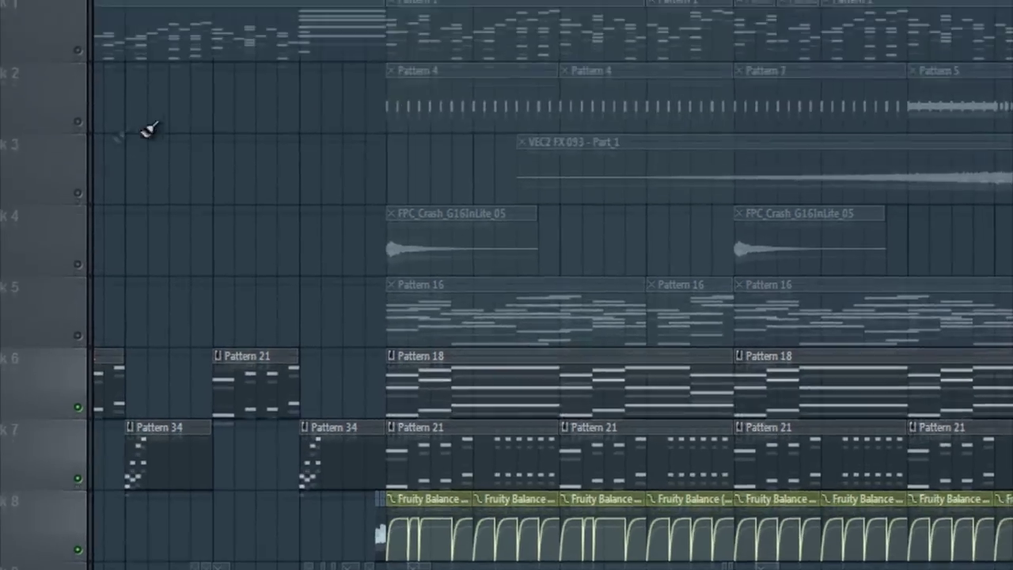
Step: Solo Track 2 in the playlist and play its Pattern 4 drums from bar 17
{"action": "right_click", "coordinate": [78, 122]}
{"action": "left_click", "coordinate": [387, 74]}
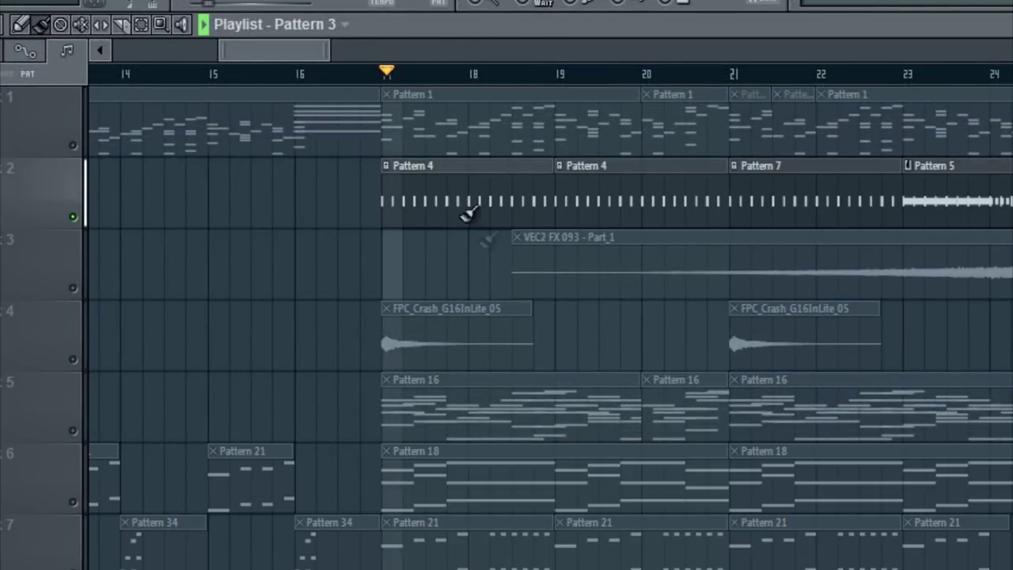
{"action": "key", "text": "space"}
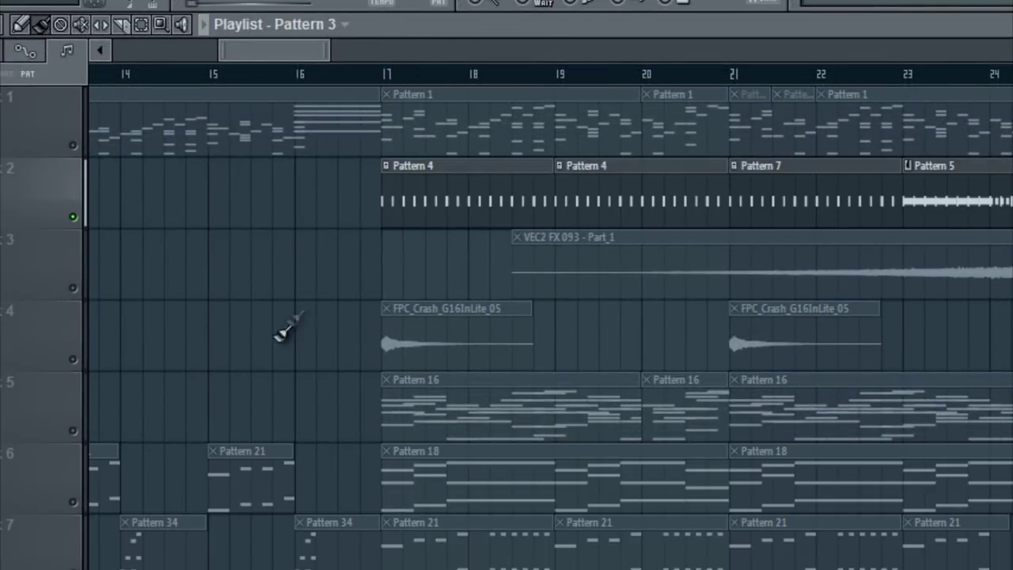
{"action": "right_click", "coordinate": [73, 218]}
{"action": "left_click", "coordinate": [387, 73]}
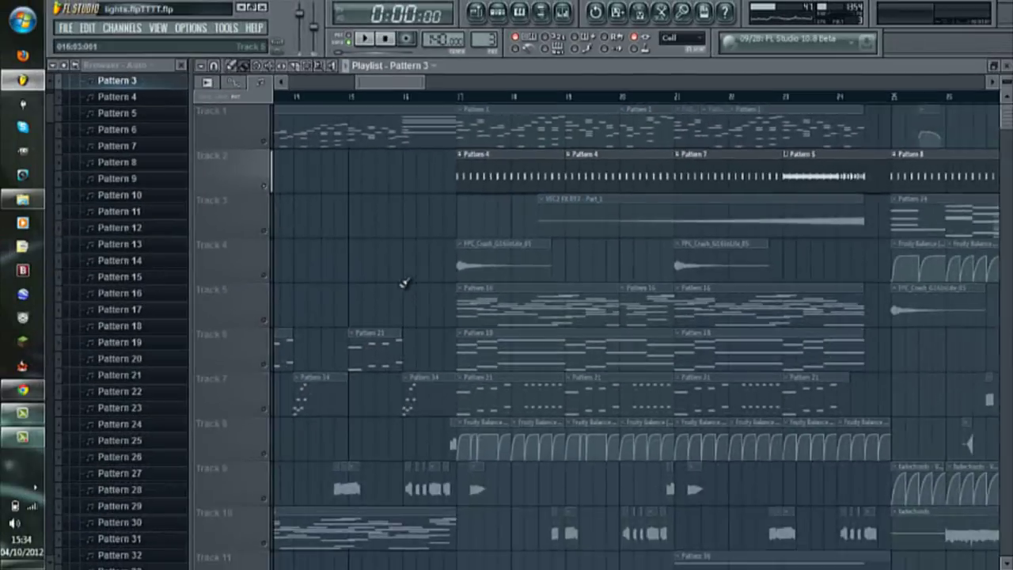
Step: At the start of the arrangement, unmute Tracks 3 and 5 with the DRUMS Fruity Fast LP cutoff and resonance envelopes
{"action": "scroll", "coordinate": [403, 283], "scroll_direction": "down", "scroll_amount": 4}
{"action": "scroll", "coordinate": [415, 288], "scroll_direction": "up", "scroll_amount": 4}
{"action": "scroll", "coordinate": [386, 269], "scroll_direction": "down", "scroll_amount": 5}
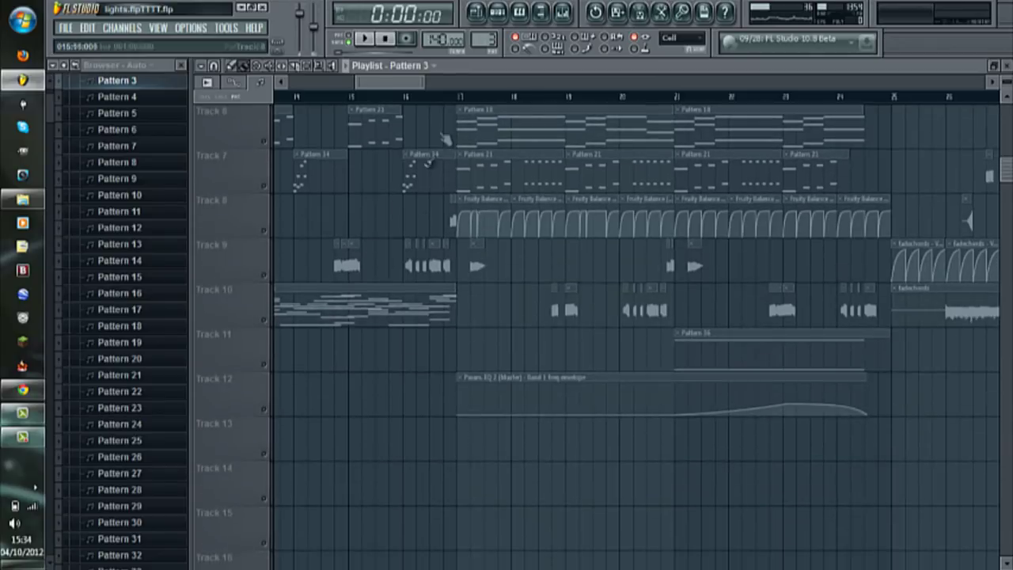
{"action": "left_click_drag", "start_coordinate": [402, 81], "coordinate": [299, 91]}
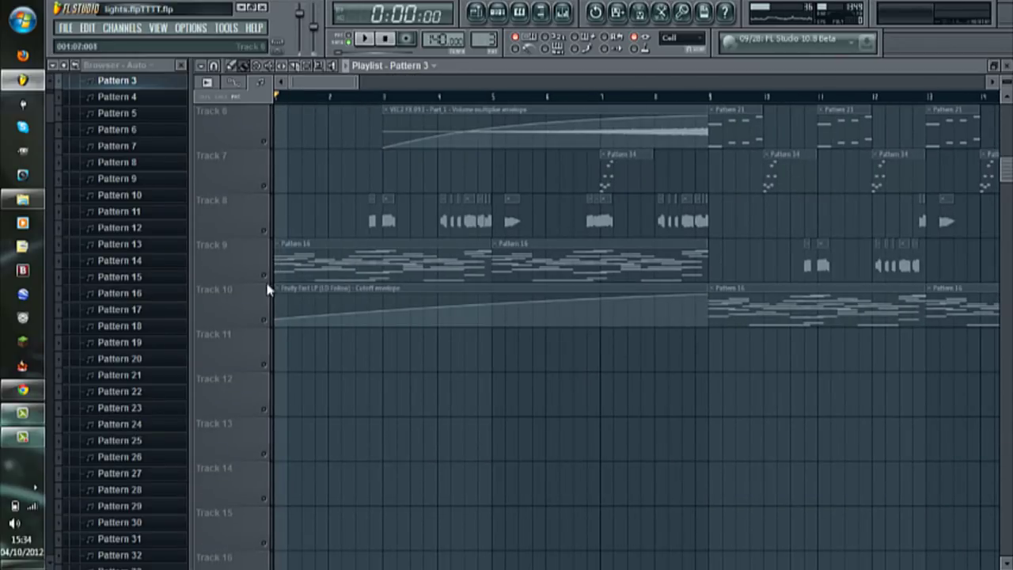
{"action": "scroll", "coordinate": [269, 313], "scroll_direction": "up", "scroll_amount": 5}
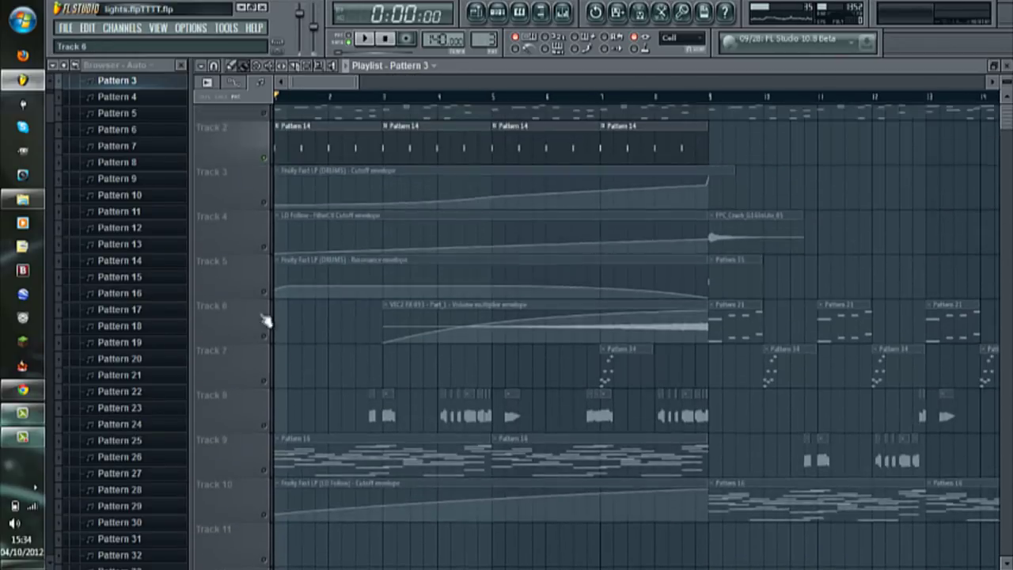
{"action": "left_click", "coordinate": [266, 235]}
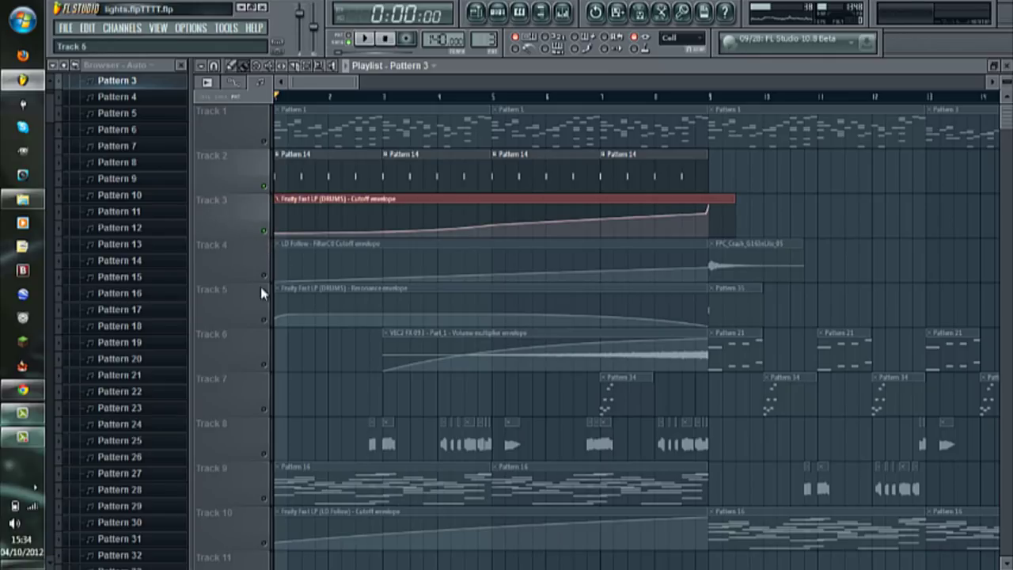
{"action": "left_click", "coordinate": [264, 320]}
Step: Play Tracks 2, 3 and 5 together from bar 17 in the playlist
{"action": "scroll", "coordinate": [515, 285], "scroll_direction": "down", "scroll_amount": 4}
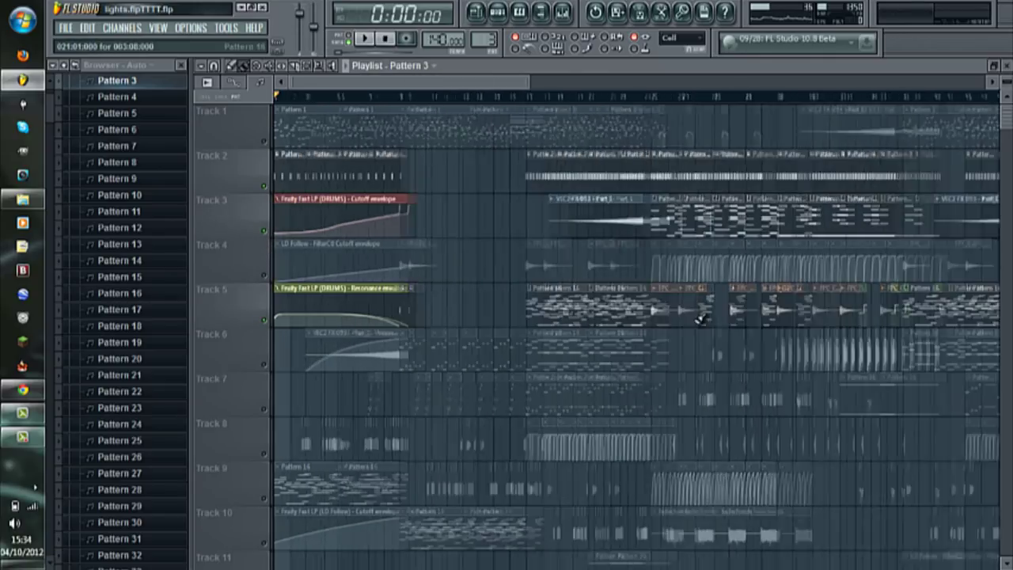
{"action": "scroll", "coordinate": [704, 349], "scroll_direction": "up", "scroll_amount": 2}
{"action": "key", "text": "space"}
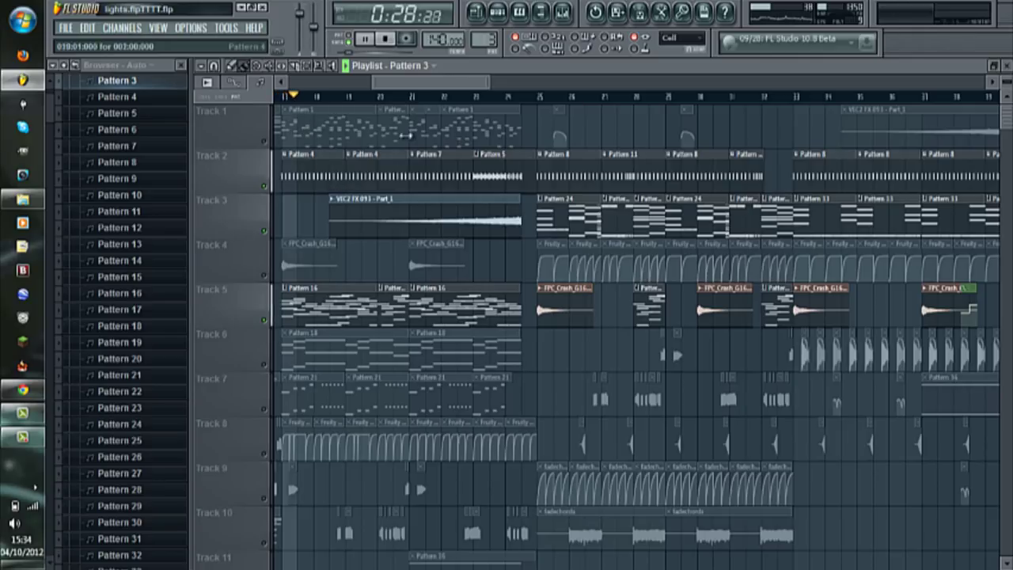
{"action": "left_click_drag", "start_coordinate": [434, 82], "coordinate": [410, 83]}
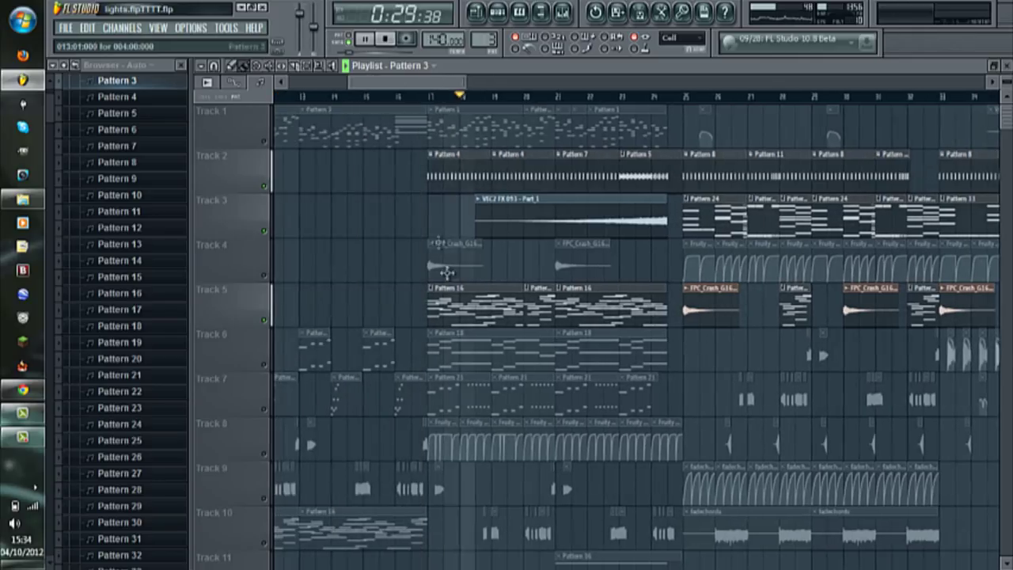
{"action": "scroll", "coordinate": [462, 172], "scroll_direction": "up", "scroll_amount": 2}
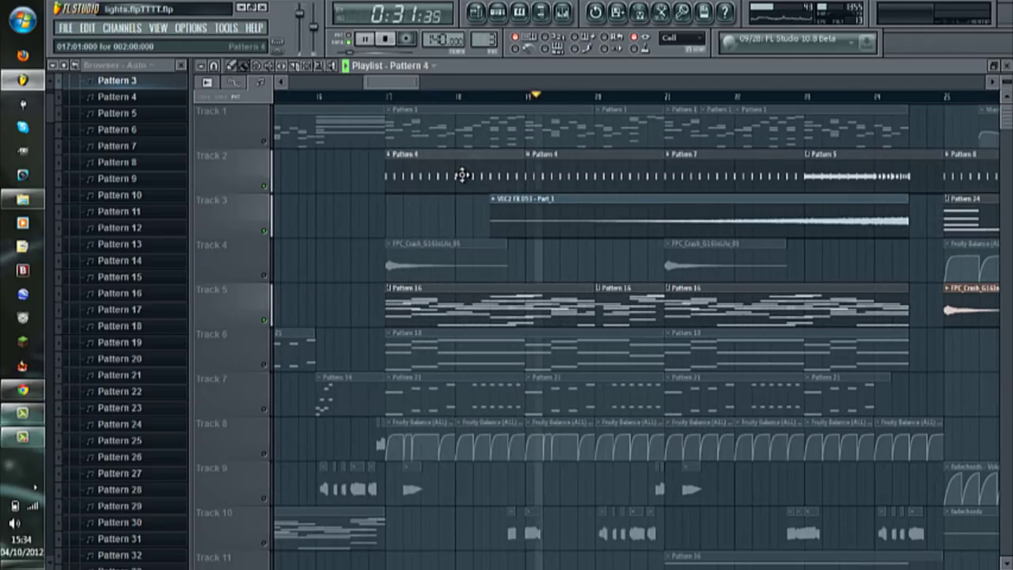
Step: Open Track 2's Pattern 4 in the step sequencer, play it in pattern mode to examine its drum channels, and stop
{"action": "double_click", "coordinate": [462, 174]}
{"action": "left_click", "coordinate": [349, 41]}
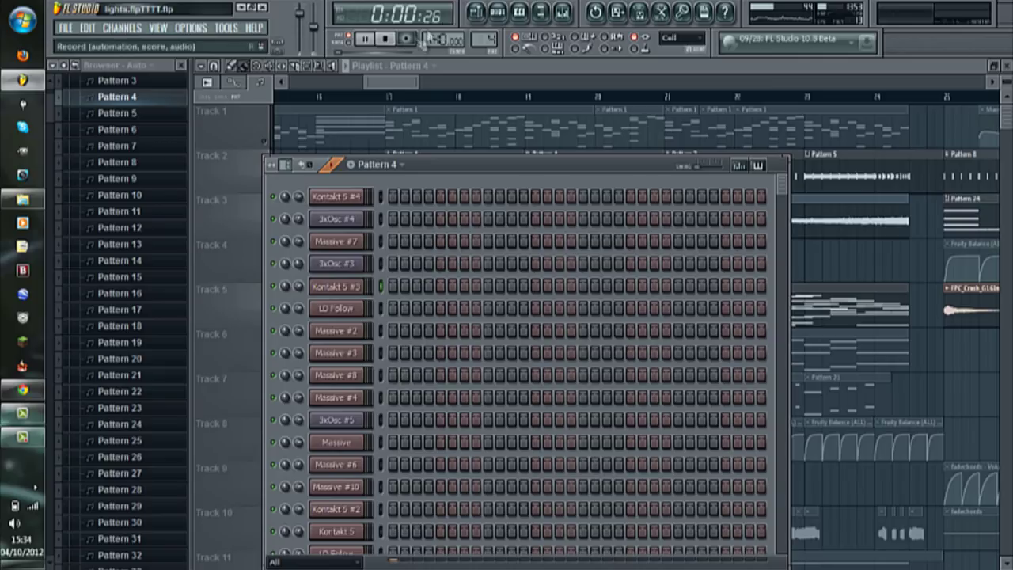
{"action": "left_click", "coordinate": [500, 13]}
{"action": "left_click", "coordinate": [499, 13]}
{"action": "scroll", "coordinate": [507, 265], "scroll_direction": "down", "scroll_amount": 4}
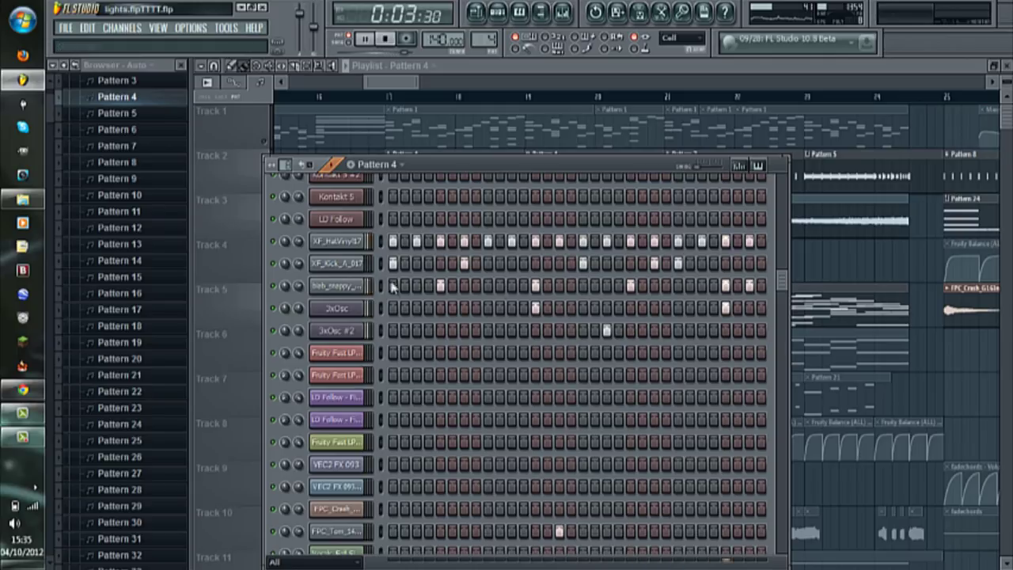
{"action": "key", "text": "space"}
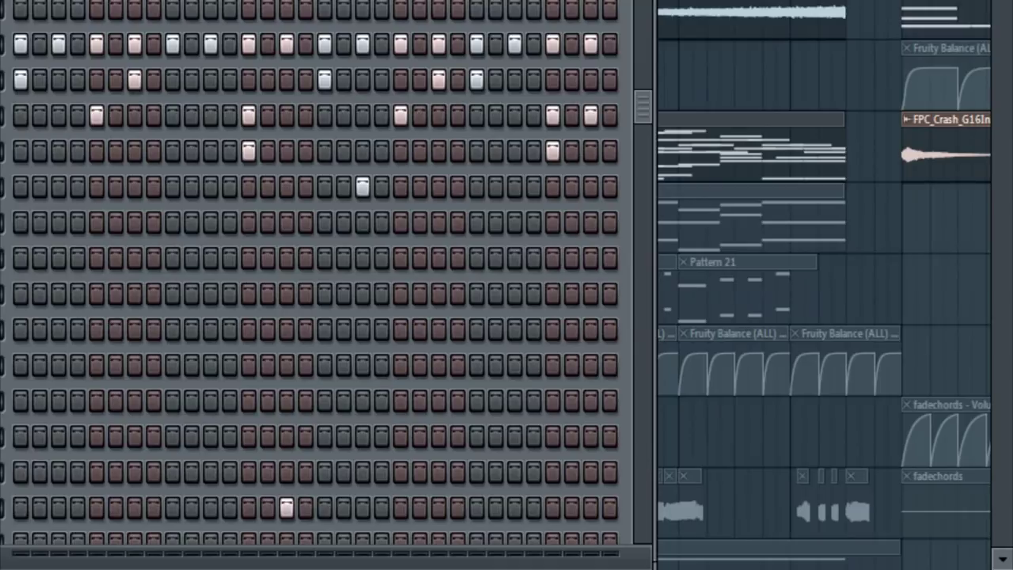
Step: Open the snare channel's settings to examine the biab_snappy_snare_8.wav sample, and close them
{"action": "left_click", "coordinate": [1, 115]}
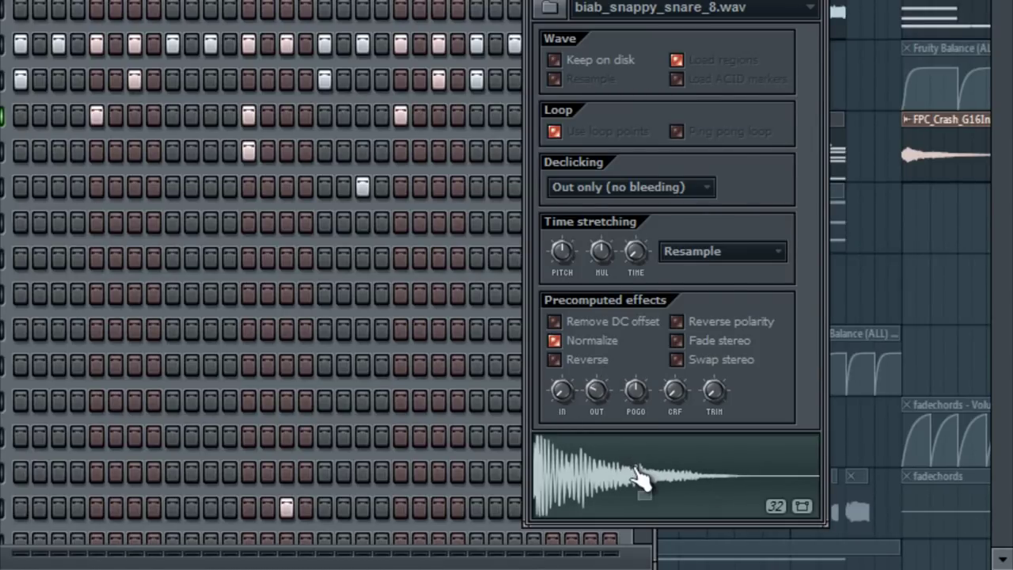
{"action": "left_click", "coordinate": [177, 263]}
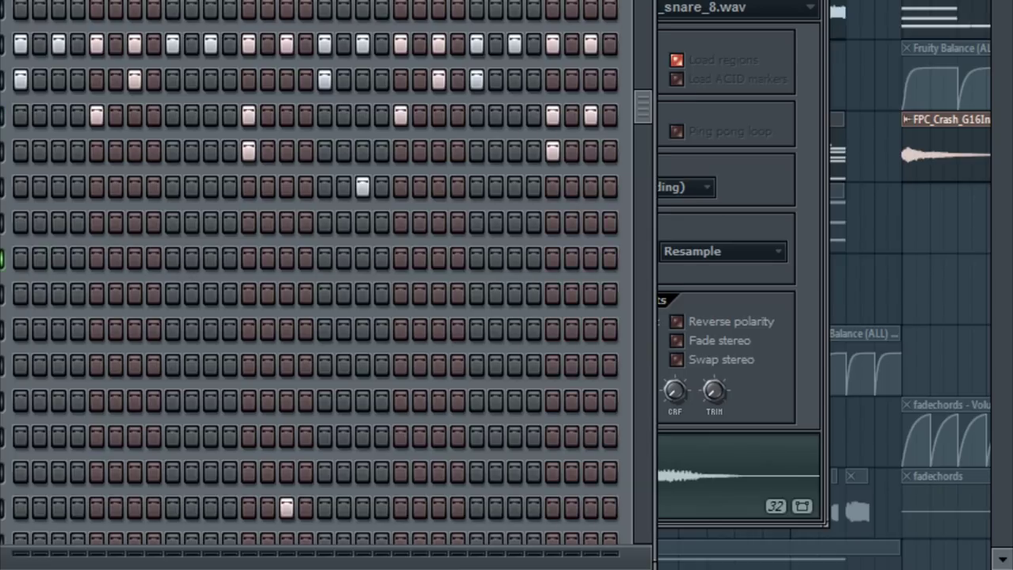
{"action": "key", "text": "Escape"}
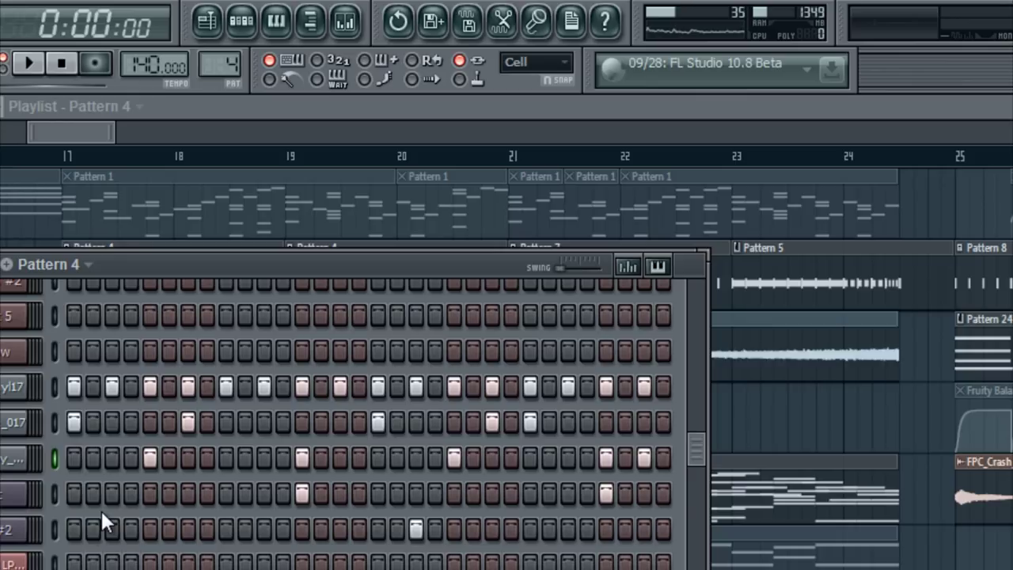
Step: Switch back to song mode, hide the step sequencer, and play the arrangement from bar 17
{"action": "left_click", "coordinate": [780, 434]}
{"action": "left_click", "coordinate": [68, 156]}
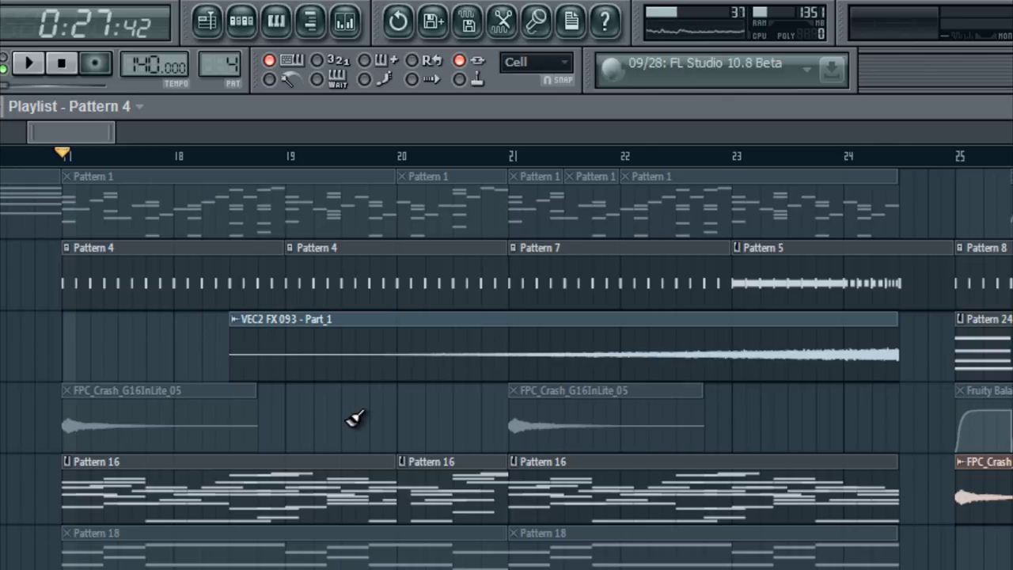
{"action": "left_click", "coordinate": [241, 21]}
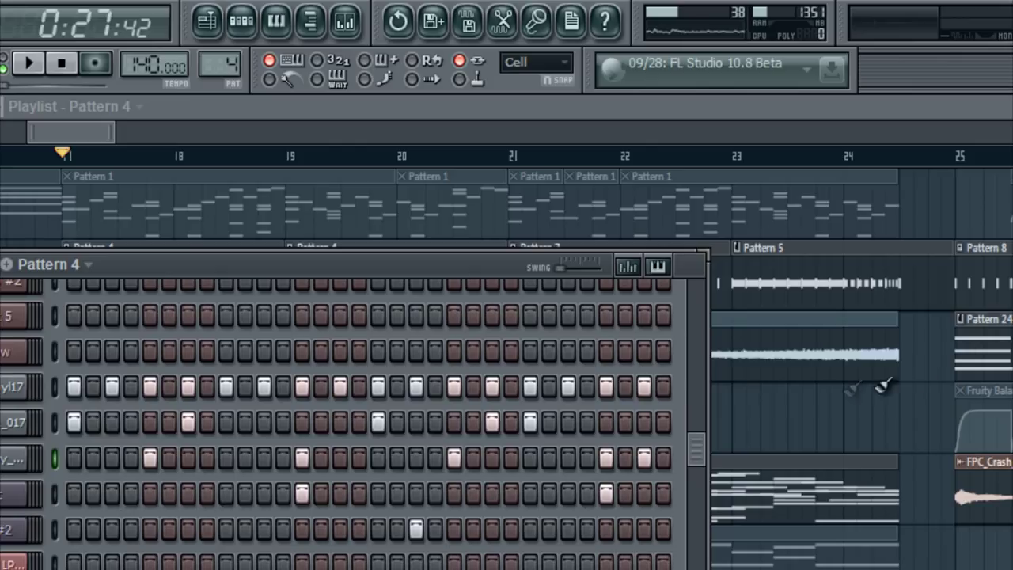
{"action": "key", "text": "F6"}
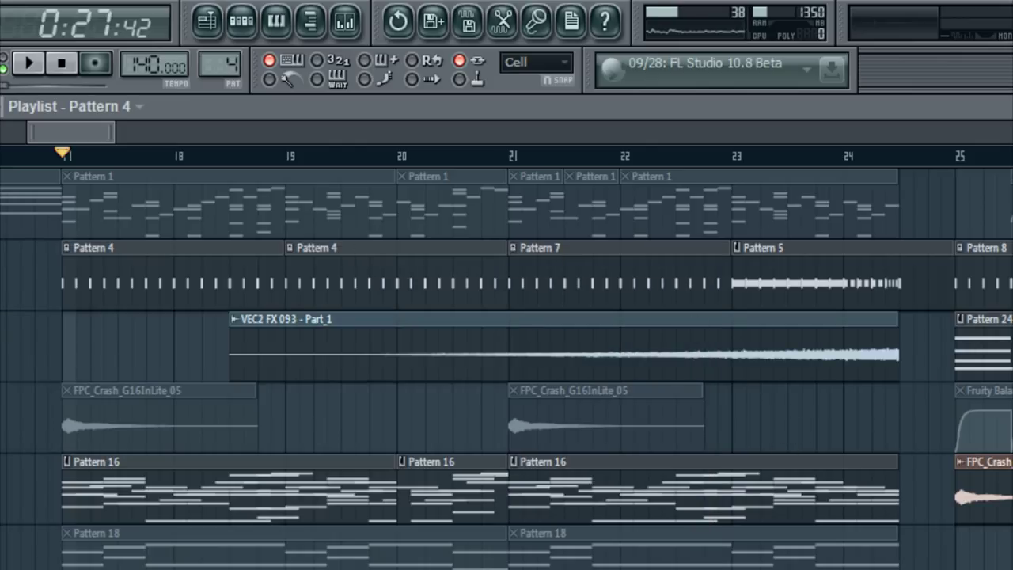
{"action": "key", "text": "space"}
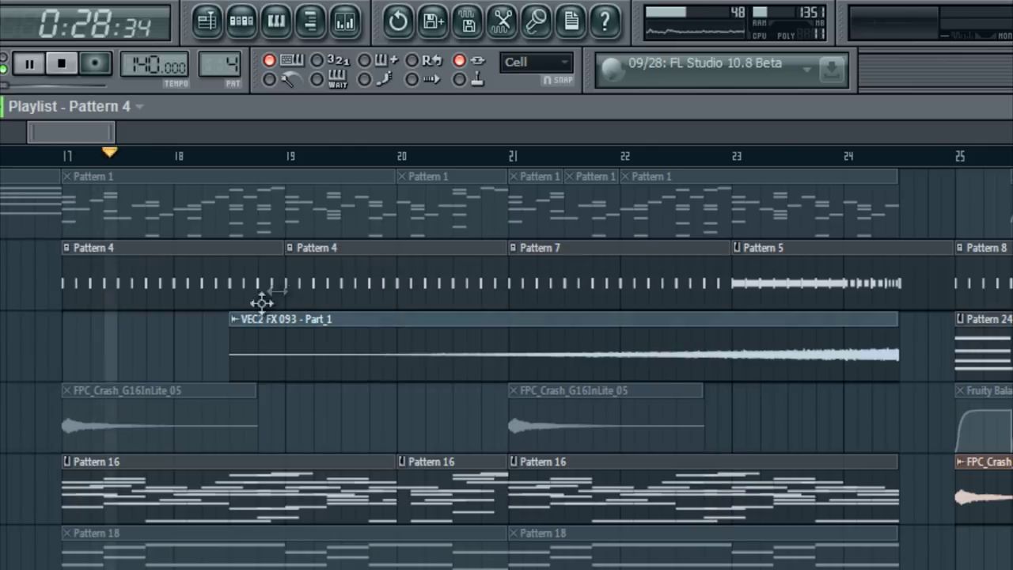
Step: Open the mixer, stop playback, and open the Fruity Fast LP effect on the DRUMS insert
{"action": "left_click", "coordinate": [348, 24]}
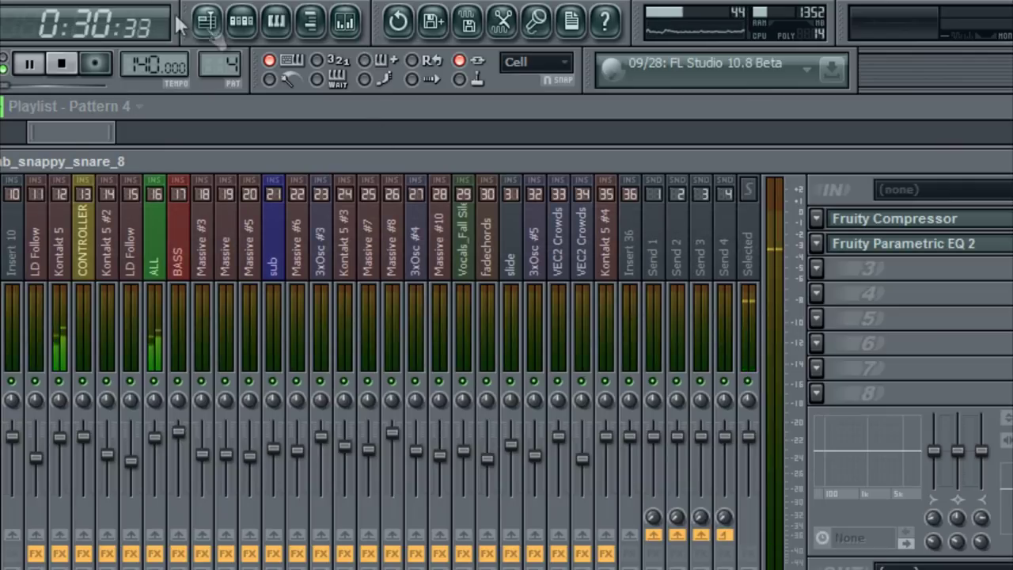
{"action": "left_click", "coordinate": [241, 21]}
{"action": "key", "text": "space"}
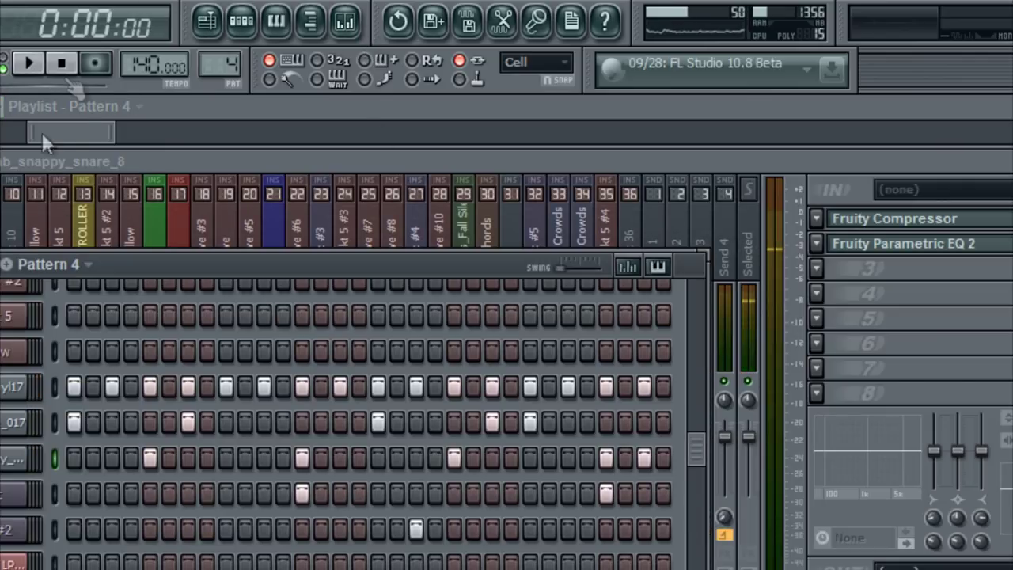
{"action": "left_click", "coordinate": [227, 162]}
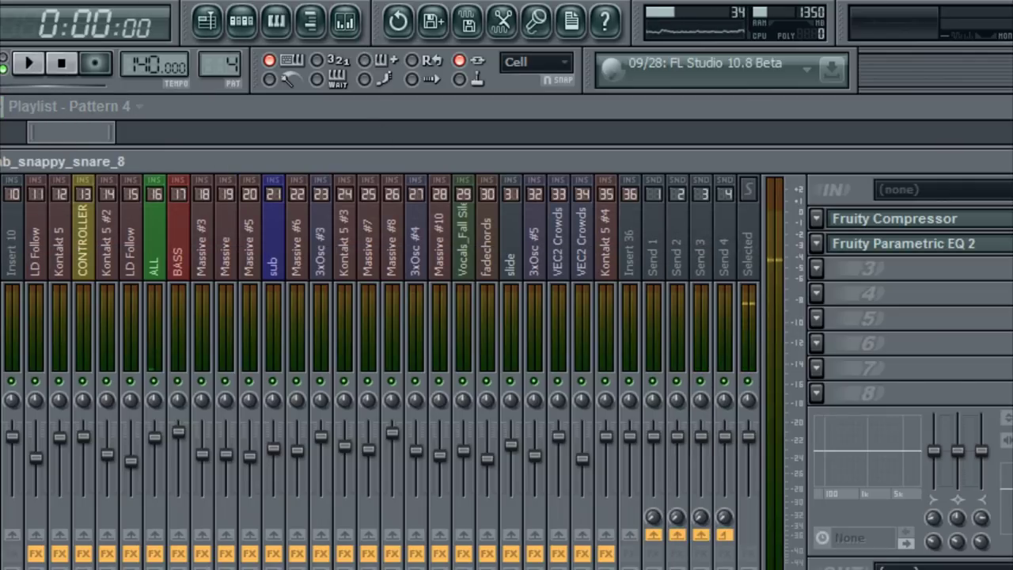
{"action": "key", "text": "Right"}
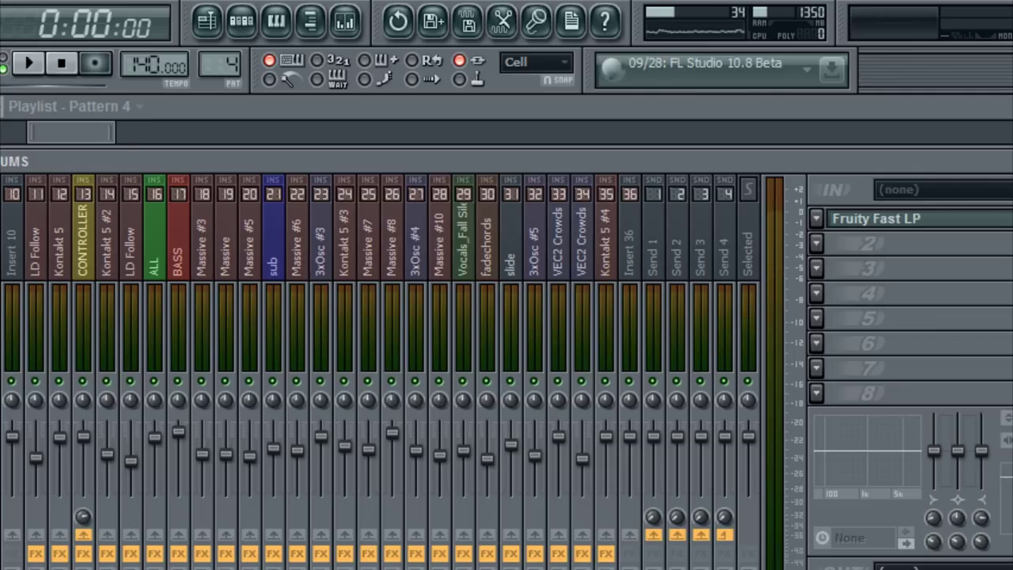
{"action": "left_click", "coordinate": [914, 226]}
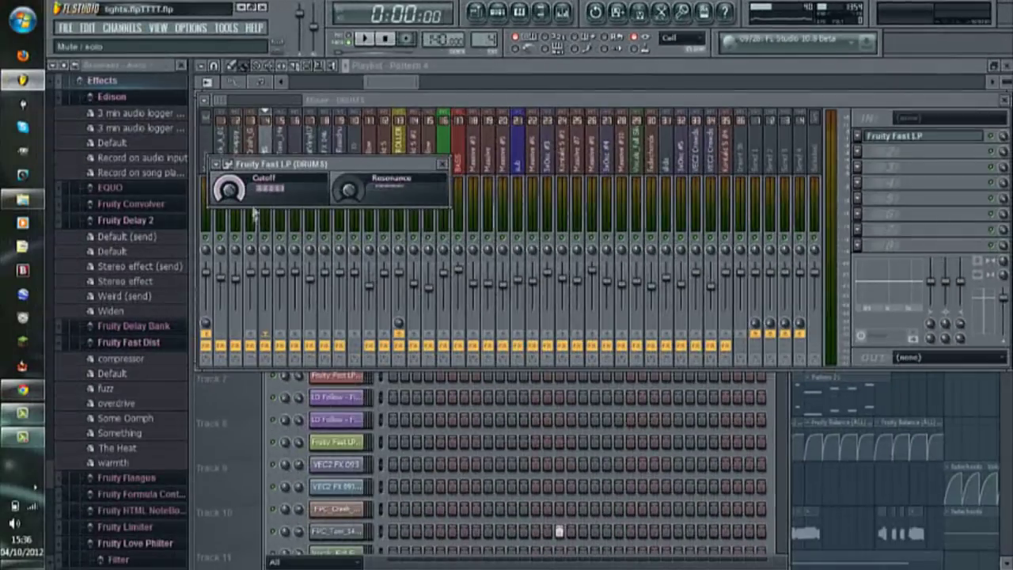
Step: Return to the playlist around bar 9 and check the screen recorder's elapsed duration
{"action": "left_click_drag", "start_coordinate": [391, 82], "coordinate": [358, 89]}
{"action": "left_click", "coordinate": [22, 438]}
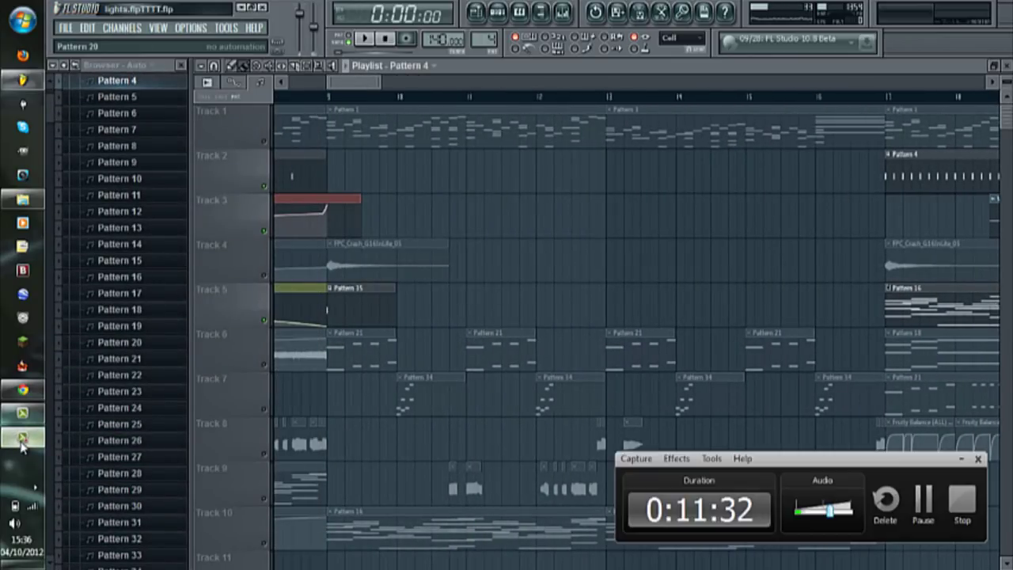
{"action": "left_click", "coordinate": [22, 439]}
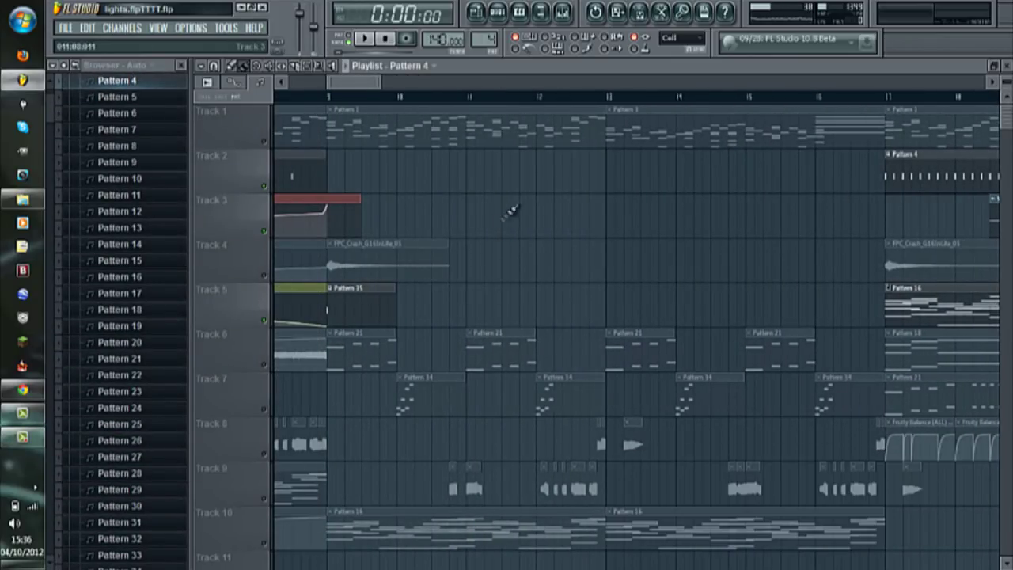
Step: Solo Track 7 and inspect its patterns around bar 17
{"action": "scroll", "coordinate": [505, 220], "scroll_direction": "down", "scroll_amount": 3}
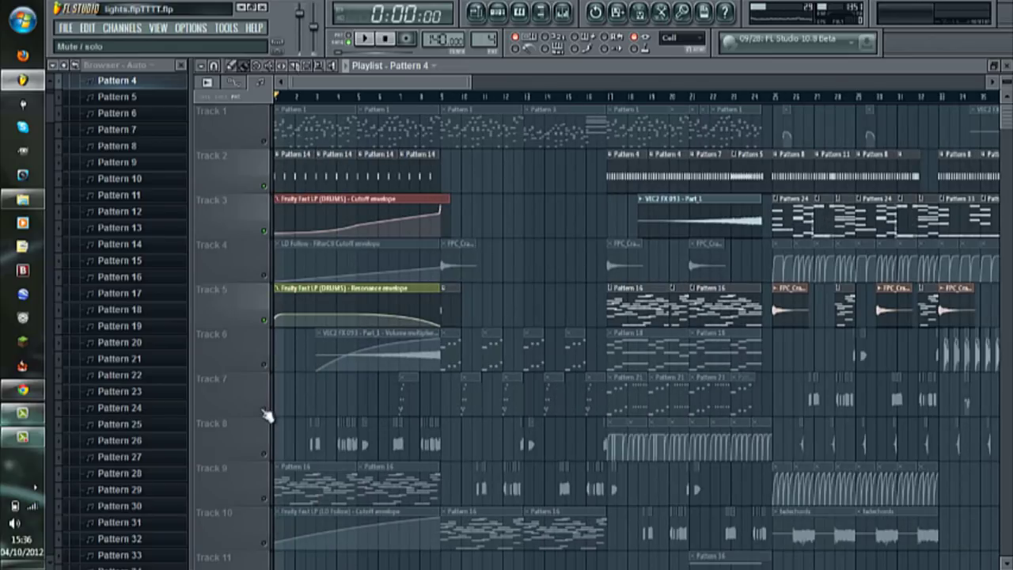
{"action": "right_click", "coordinate": [267, 414]}
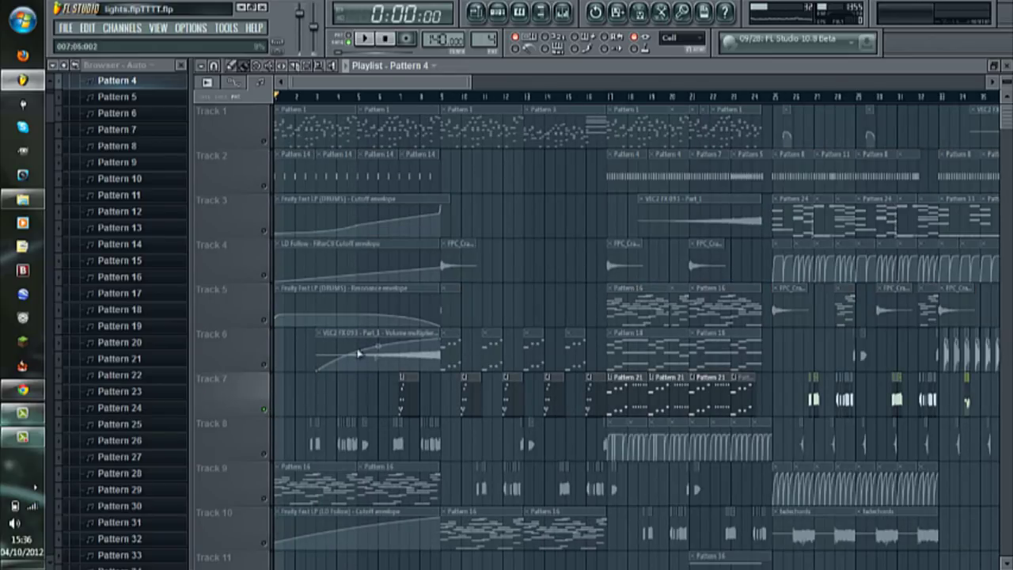
{"action": "scroll", "coordinate": [333, 412], "scroll_direction": "down", "scroll_amount": 2}
{"action": "scroll", "coordinate": [541, 360], "scroll_direction": "up", "scroll_amount": 2}
{"action": "scroll", "coordinate": [554, 366], "scroll_direction": "up", "scroll_amount": 1}
{"action": "scroll", "coordinate": [583, 386], "scroll_direction": "up", "scroll_amount": 1}
{"action": "scroll", "coordinate": [912, 361], "scroll_direction": "up", "scroll_amount": 2}
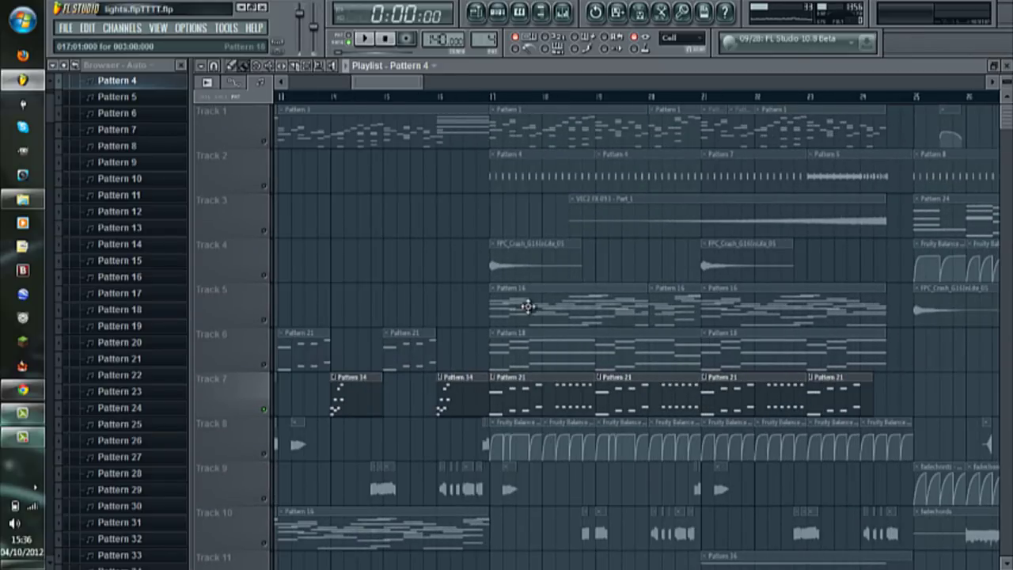
Step: Solo Track 5 and play its Pattern 16 clips briefly from bar 17
{"action": "right_click", "coordinate": [264, 319]}
{"action": "left_click", "coordinate": [496, 96]}
{"action": "key", "text": "space"}
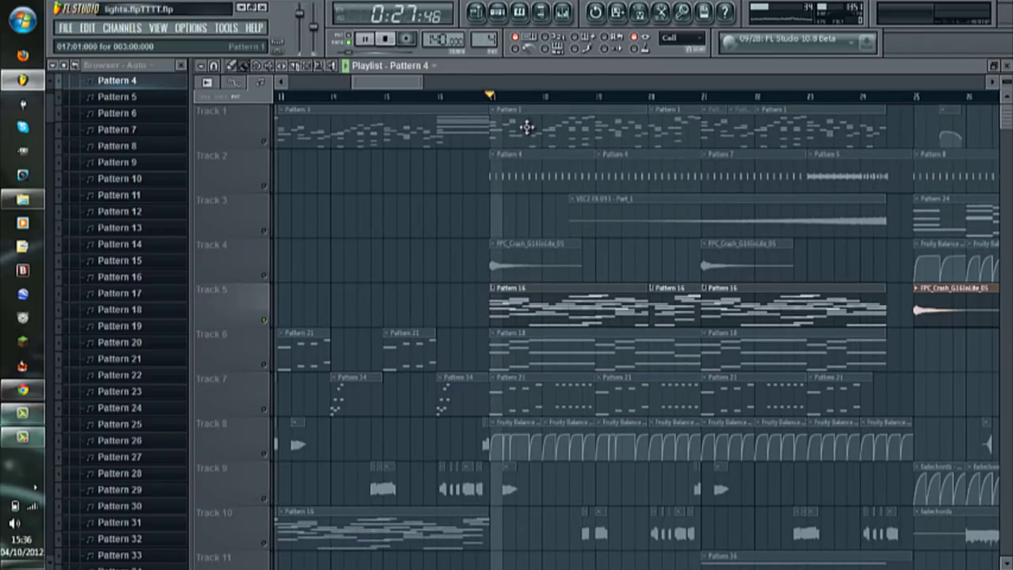
{"action": "key", "text": "space"}
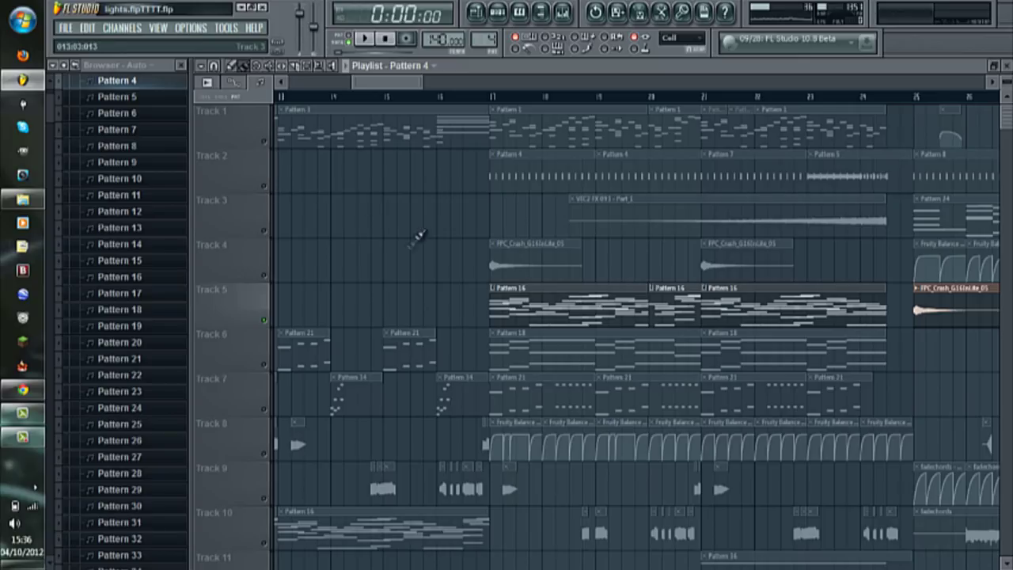
Step: Solo Track 4 and play the FPC_Crash_G16InLite_05 clip briefly from bar 17
{"action": "left_click", "coordinate": [266, 277]}
{"action": "left_click", "coordinate": [499, 97]}
{"action": "key", "text": "space"}
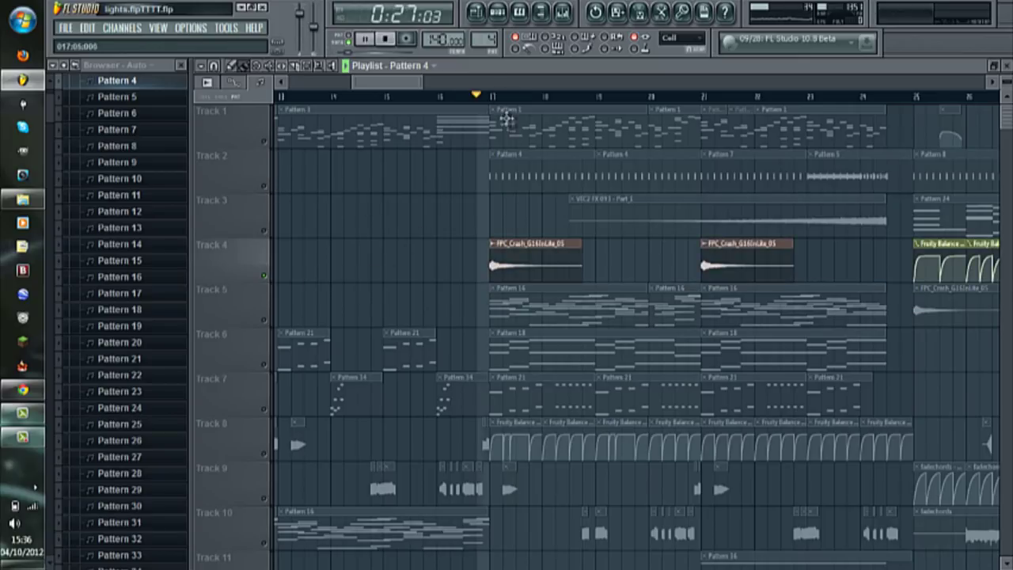
{"action": "key", "text": "space"}
Step: Solo Track 12 to examine the Master Parametric EQ 2 band 1 frequency envelope, and unsolo it to re-enable all tracks
{"action": "scroll", "coordinate": [599, 361], "scroll_direction": "down", "scroll_amount": 6}
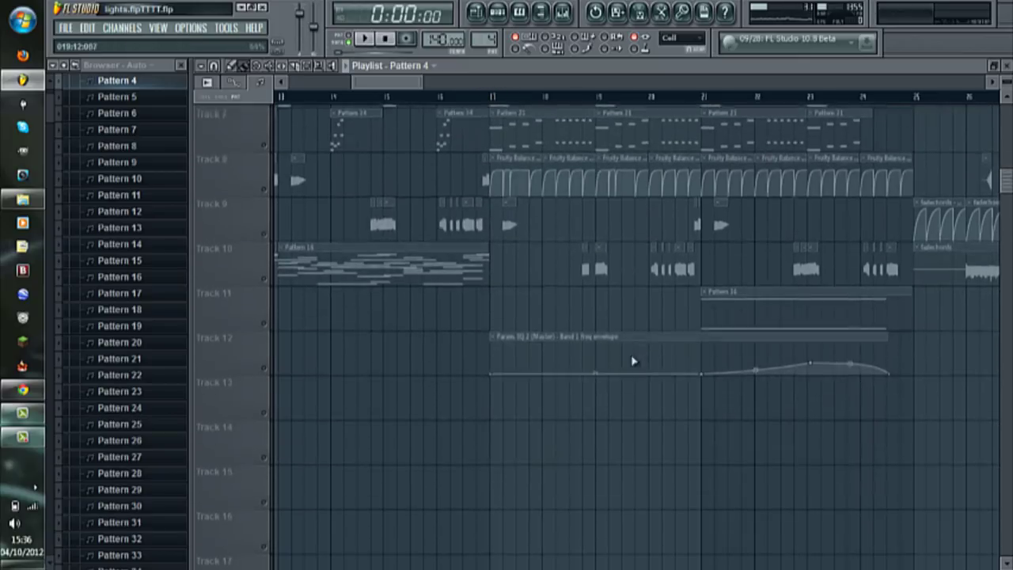
{"action": "left_click", "coordinate": [267, 370]}
{"action": "scroll", "coordinate": [762, 185], "scroll_direction": "up", "scroll_amount": 3}
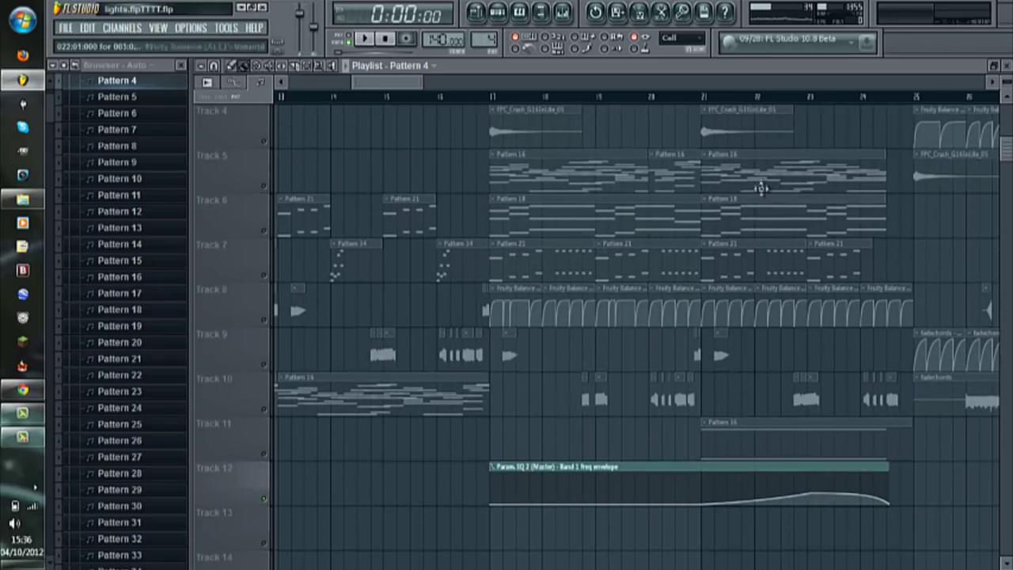
{"action": "left_click", "coordinate": [266, 500]}
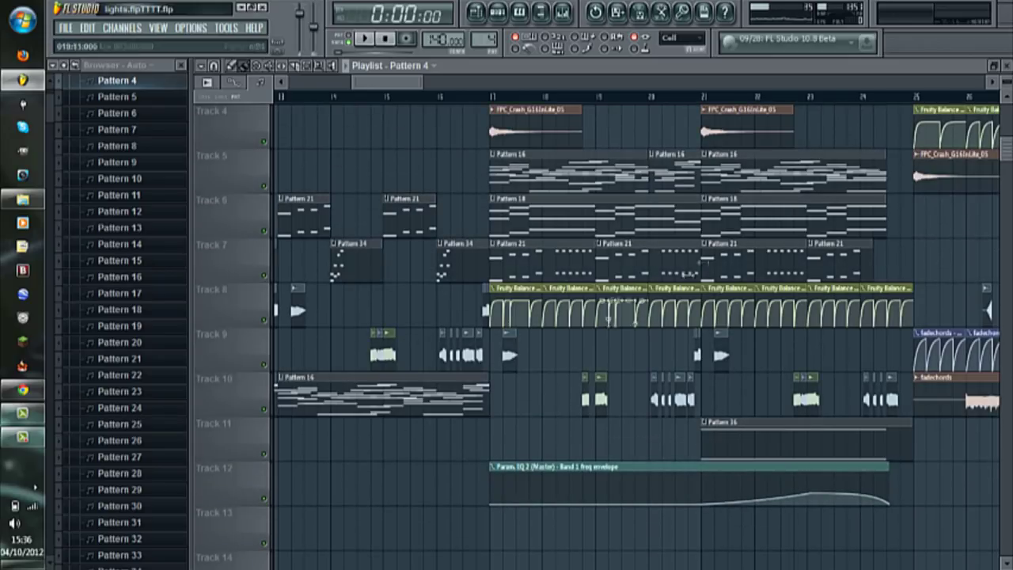
Step: Play the full arrangement briefly from bar 21 and bring the section up to bar 30 into view
{"action": "left_click", "coordinate": [705, 97]}
{"action": "key", "text": "space"}
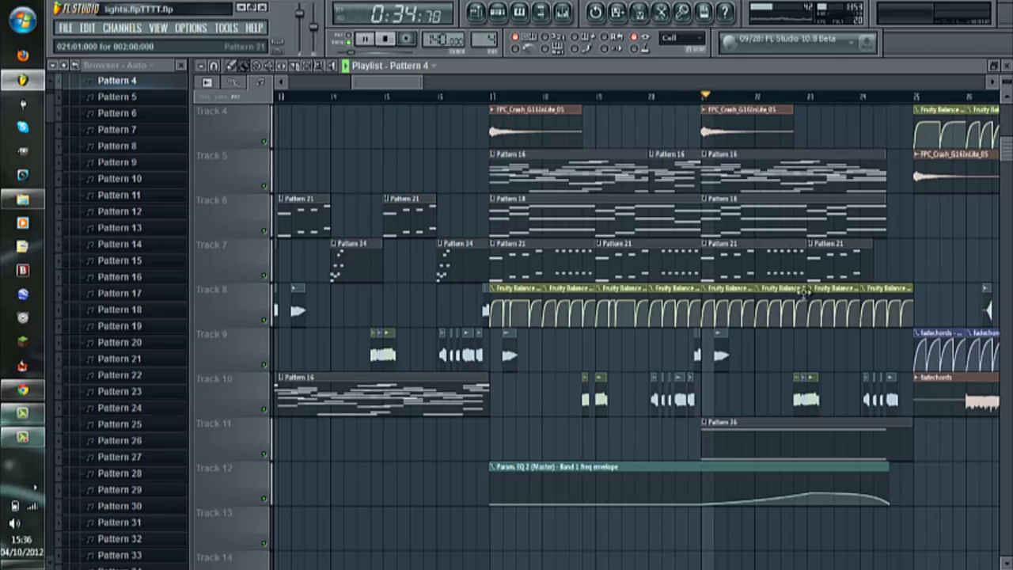
{"action": "left_click_drag", "start_coordinate": [408, 84], "coordinate": [431, 84]}
{"action": "key", "text": "space"}
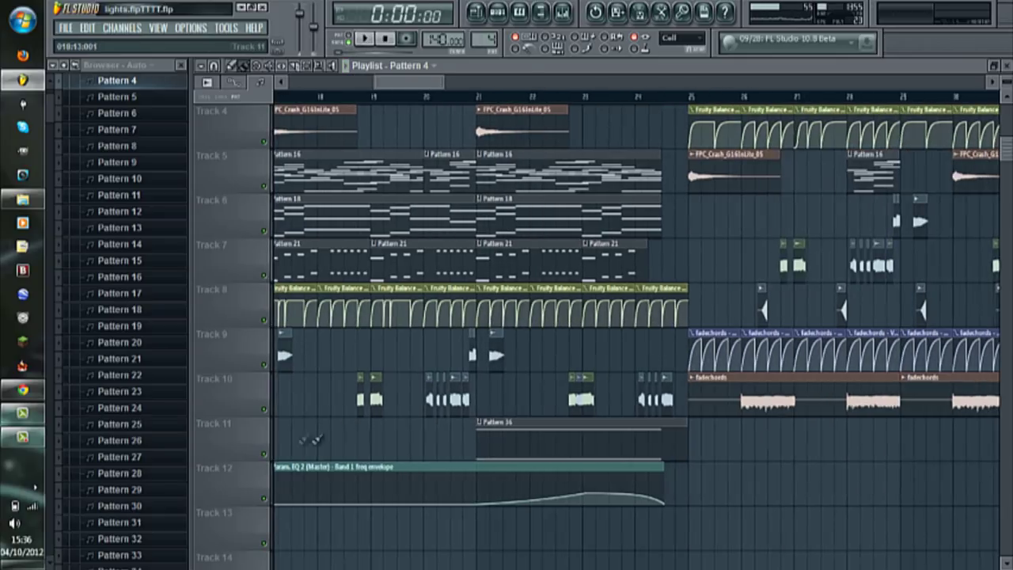
Step: Solo Track 11 and play its Pattern 36 clip briefly from bar 21
{"action": "right_click", "coordinate": [265, 455]}
{"action": "left_click", "coordinate": [484, 97]}
{"action": "key", "text": "space"}
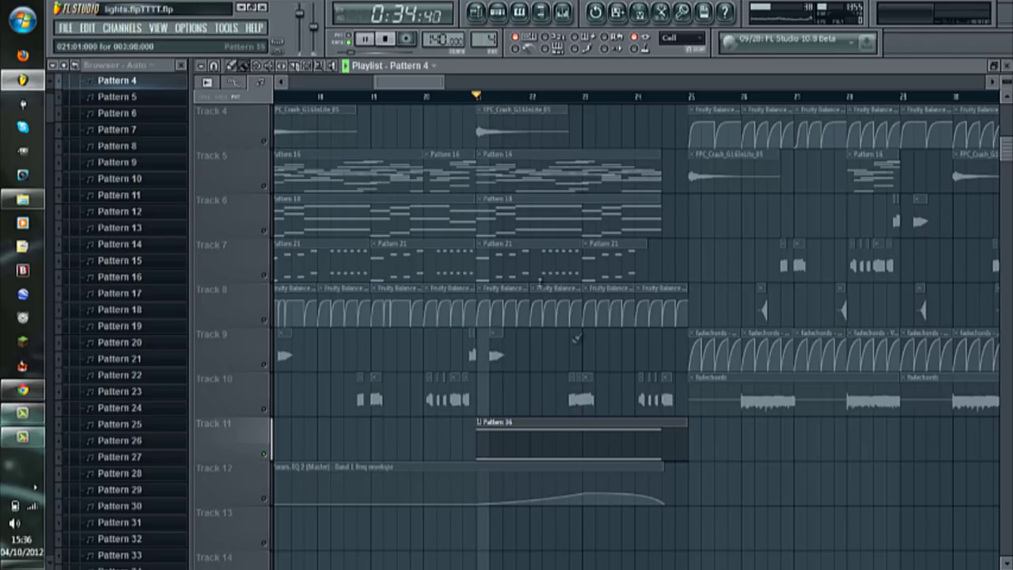
{"action": "key", "text": "space"}
Step: Open Pattern 36 with the step sequencer, and examine the instrument and plugin settings of the 3xOsc #4 channel
{"action": "double_click", "coordinate": [527, 445]}
{"action": "left_click", "coordinate": [497, 11]}
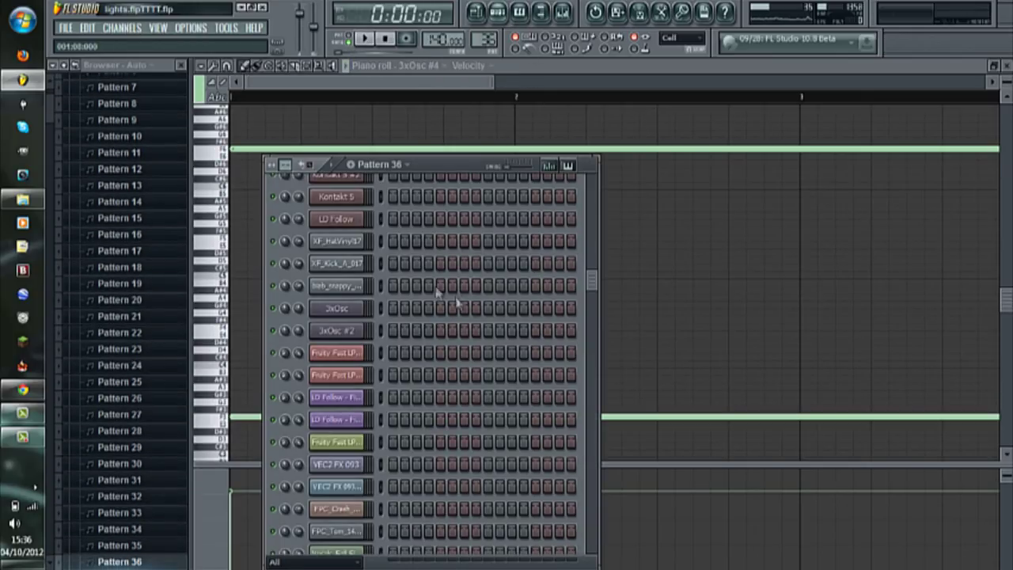
{"action": "scroll", "coordinate": [422, 353], "scroll_direction": "up", "scroll_amount": 10}
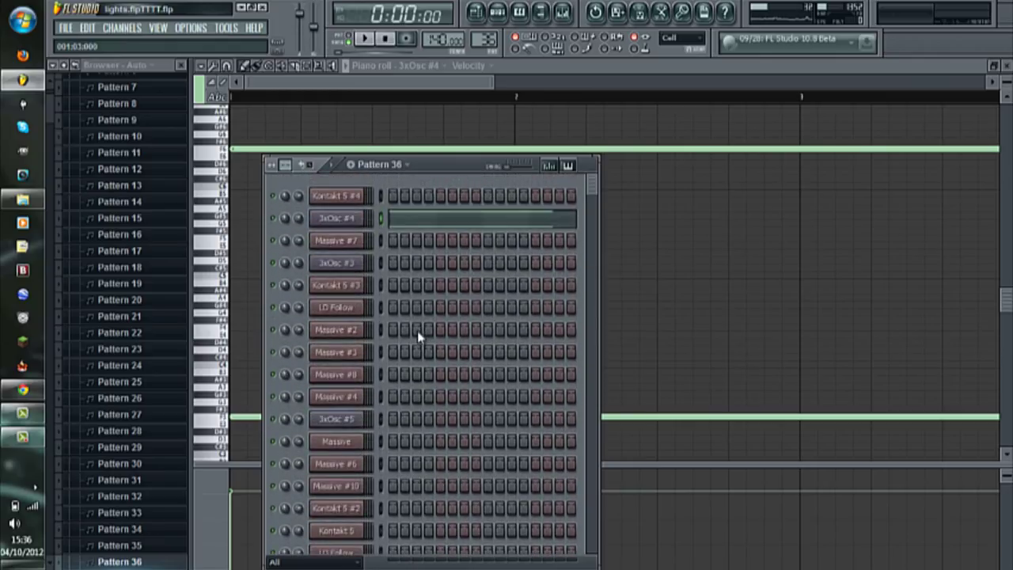
{"action": "left_click", "coordinate": [347, 219]}
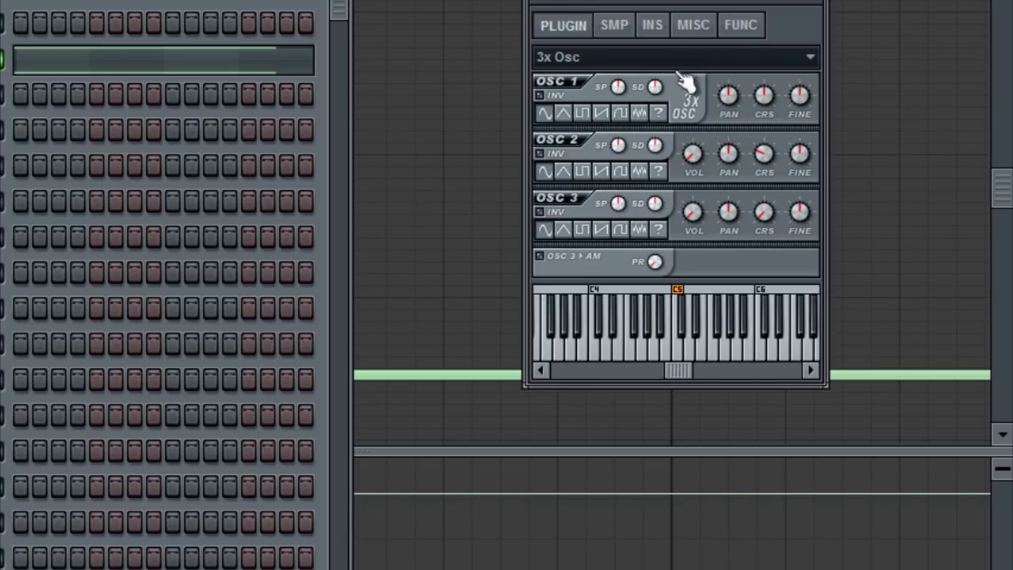
{"action": "left_click", "coordinate": [657, 30]}
{"action": "left_click", "coordinate": [553, 27]}
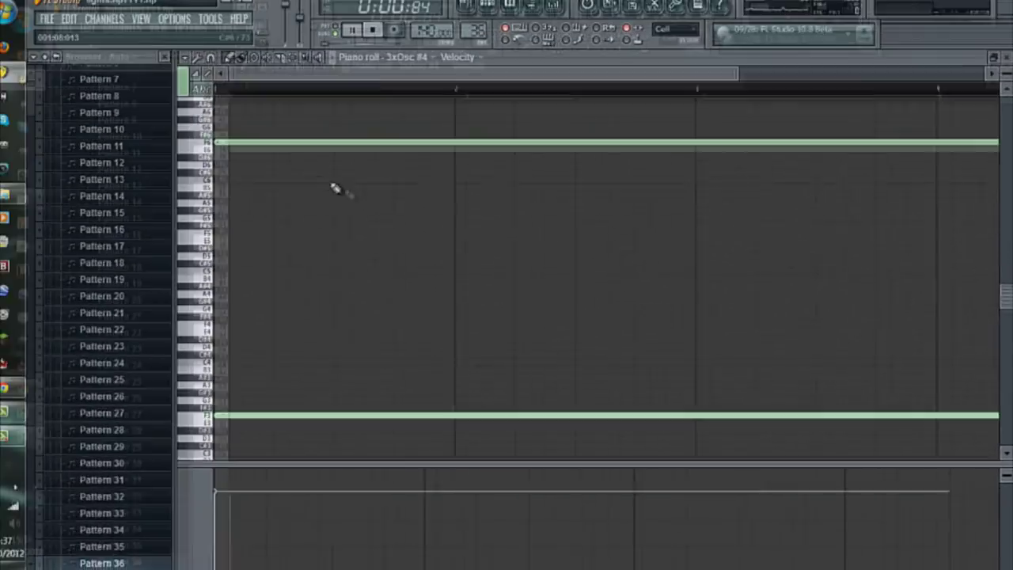
Step: Play the long 3xOsc #4 notes of Pattern 36 in the piano roll and stop playback
{"action": "scroll", "coordinate": [383, 81], "scroll_direction": "down", "scroll_amount": 3}
{"action": "key", "text": "space"}
{"action": "left_click", "coordinate": [364, 38]}
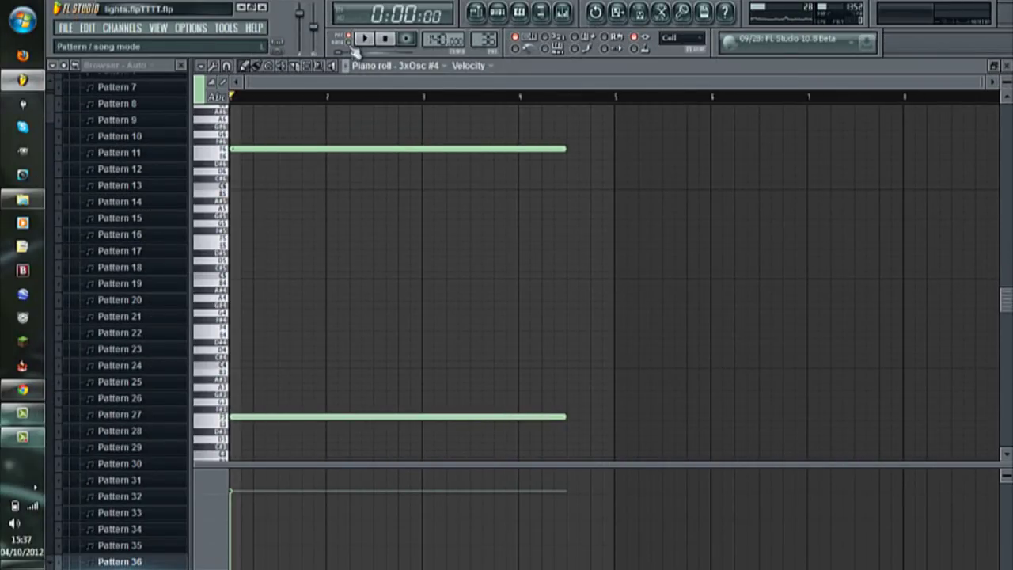
{"action": "key", "text": "space"}
Step: Return to the playlist, solo Track 12 to show its EQ envelope from bar 17, and re-enable all tracks
{"action": "left_click", "coordinate": [477, 13]}
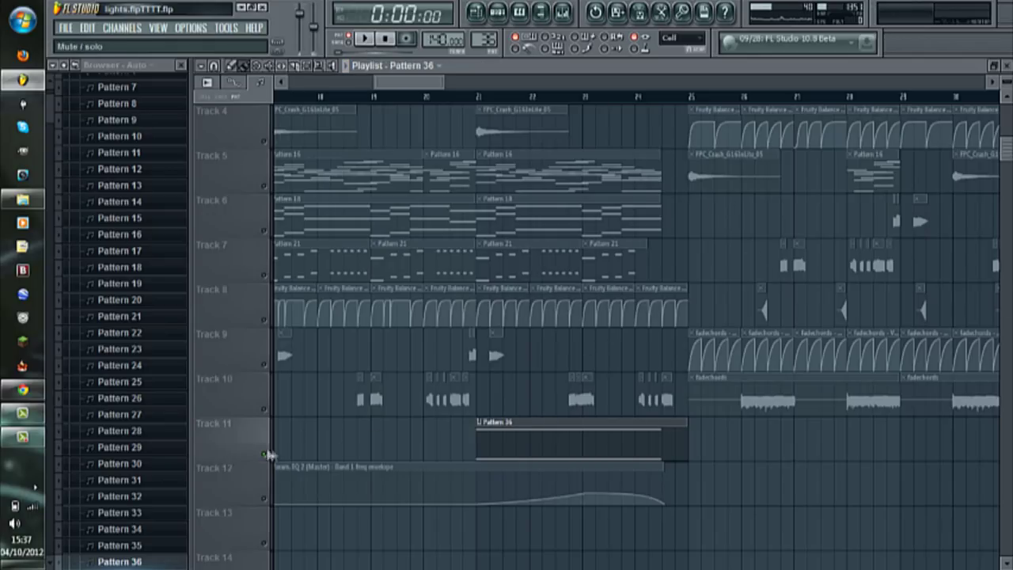
{"action": "left_click", "coordinate": [265, 501]}
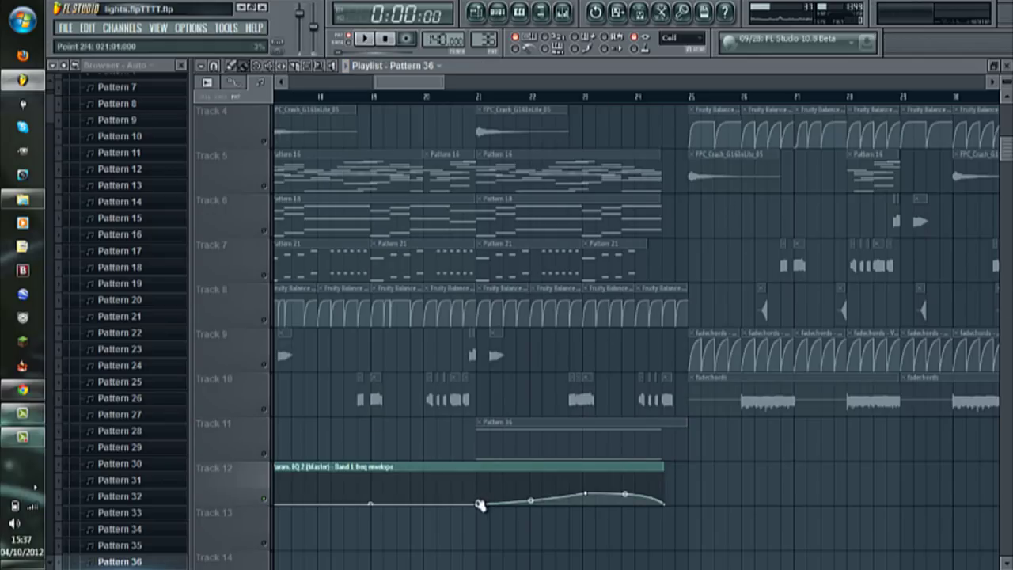
{"action": "left_click_drag", "start_coordinate": [414, 83], "coordinate": [399, 84]}
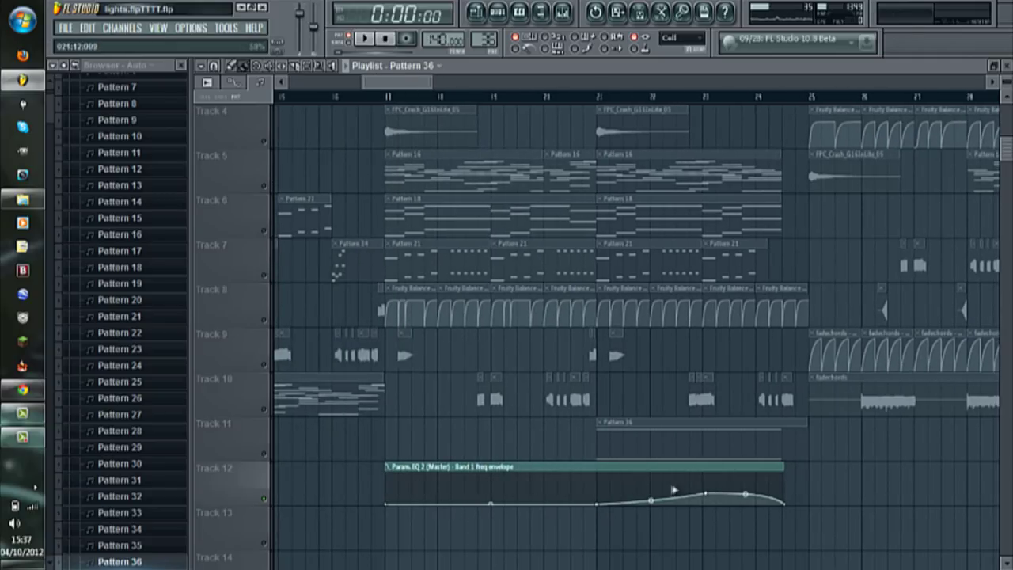
{"action": "left_click", "coordinate": [265, 500]}
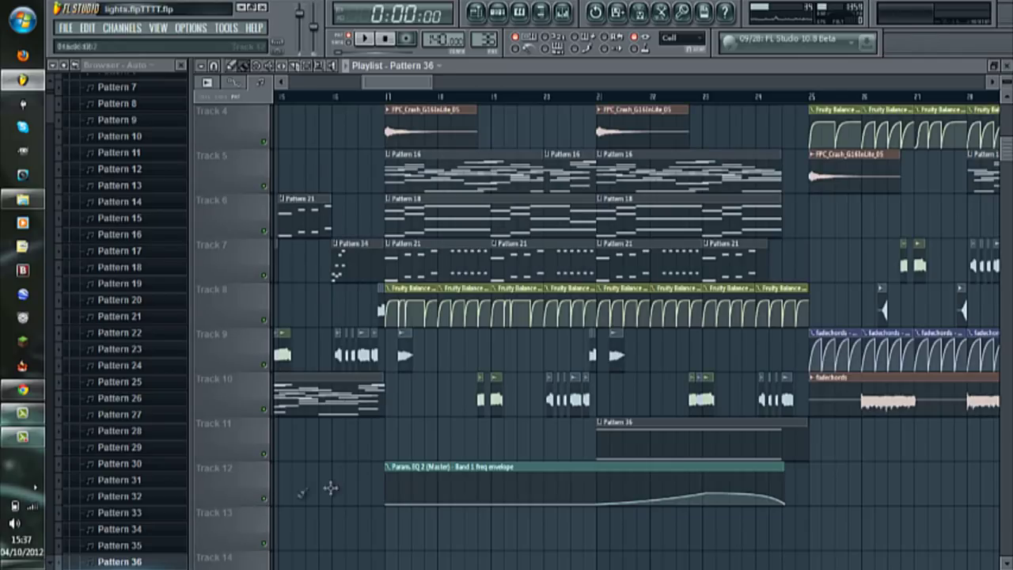
Step: Open the second Fruity Parametric EQ 2 on the Master insert and move band 1 to demonstrate the low cut
{"action": "left_click", "coordinate": [562, 11]}
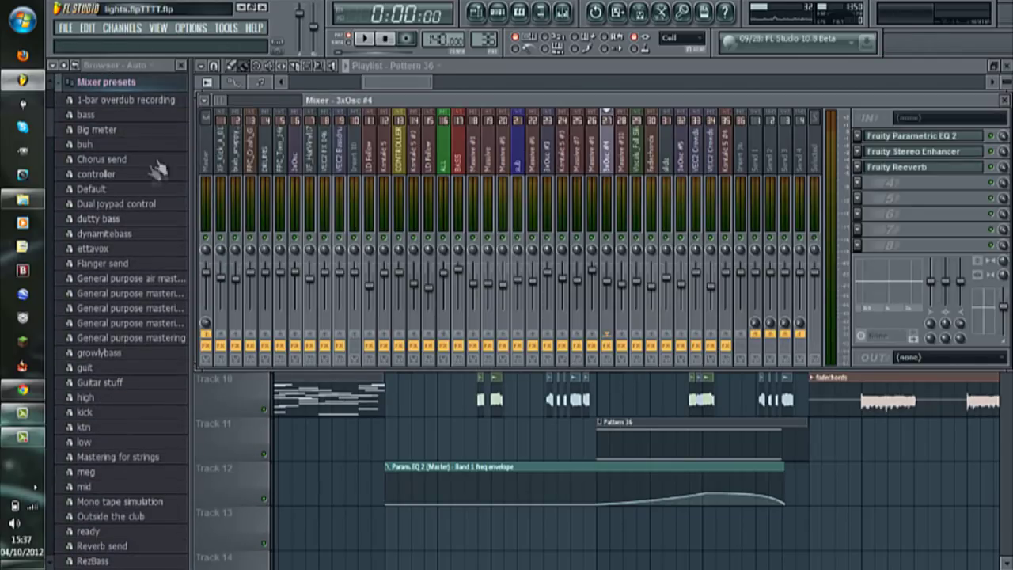
{"action": "left_click", "coordinate": [205, 156]}
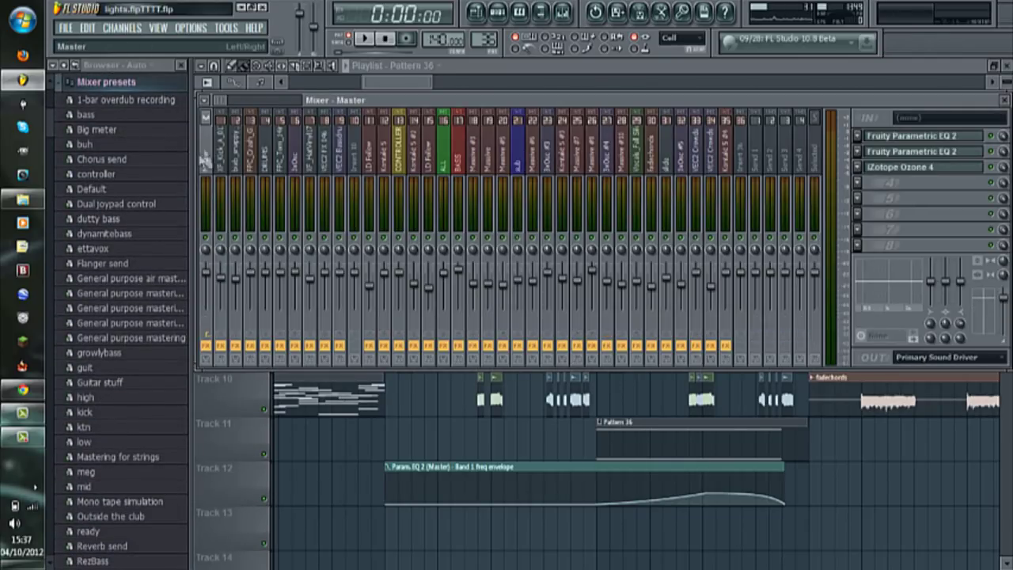
{"action": "left_click", "coordinate": [927, 159]}
{"action": "left_click_drag", "start_coordinate": [308, 355], "coordinate": [187, 378]}
{"action": "mouse_move", "coordinate": [299, 356]}
{"action": "left_mouse_down"}
{"action": "mouse_move", "coordinate": [327, 359]}
{"action": "mouse_move", "coordinate": [307, 368]}
{"action": "left_mouse_up"}
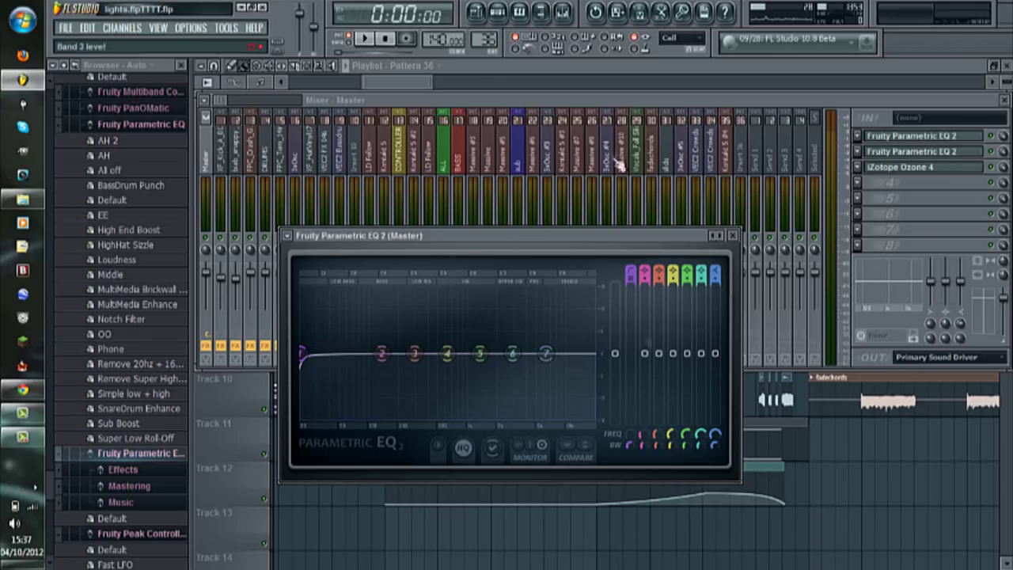
Step: Play the arrangement from bar 17 with the second Master Fruity Parametric EQ 2 open to watch band 1 move, and stop playback
{"action": "left_click", "coordinate": [422, 82]}
{"action": "left_click", "coordinate": [386, 97]}
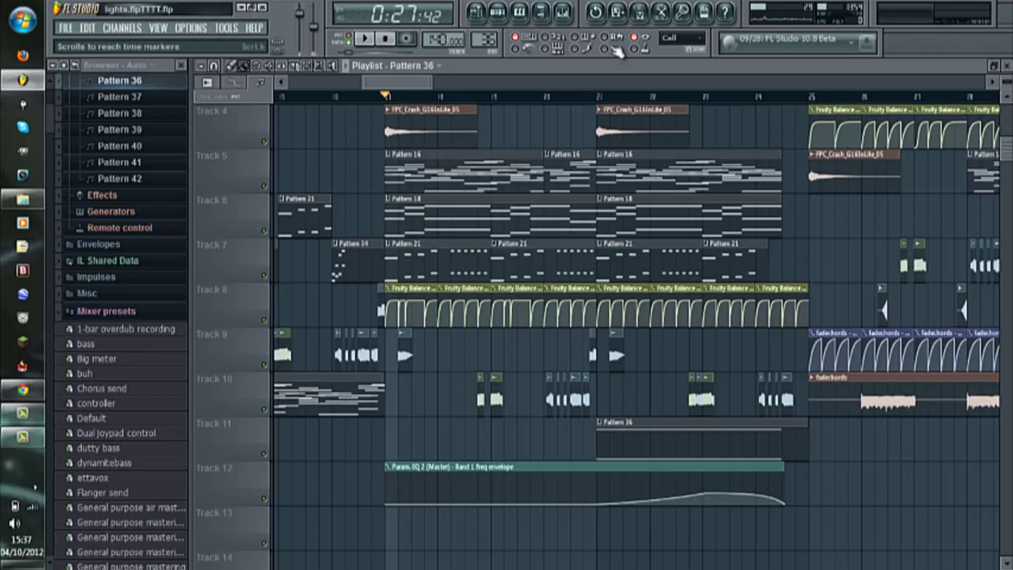
{"action": "key", "text": "space"}
{"action": "left_click", "coordinate": [562, 11]}
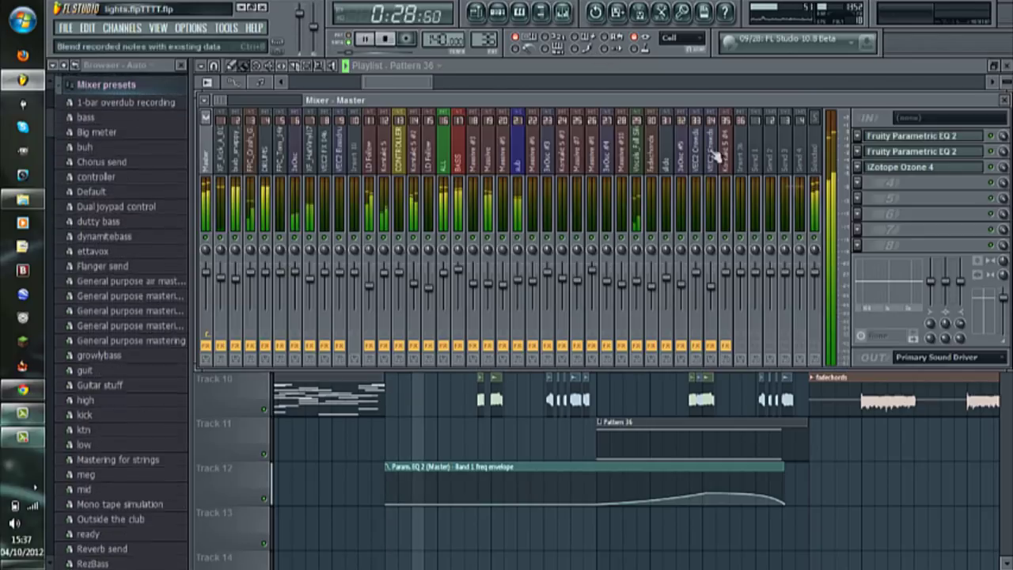
{"action": "left_click", "coordinate": [911, 151]}
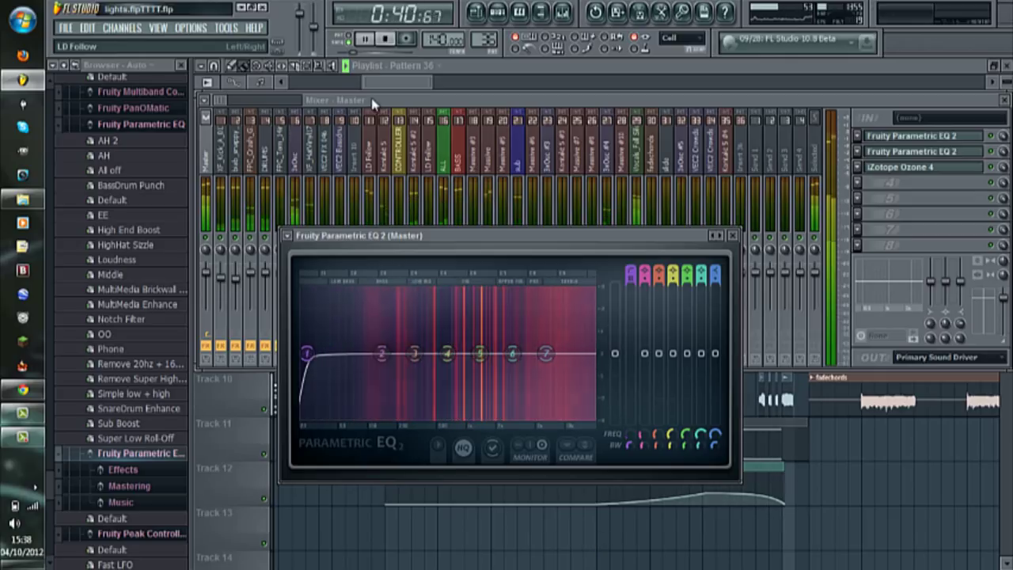
{"action": "left_click", "coordinate": [384, 40]}
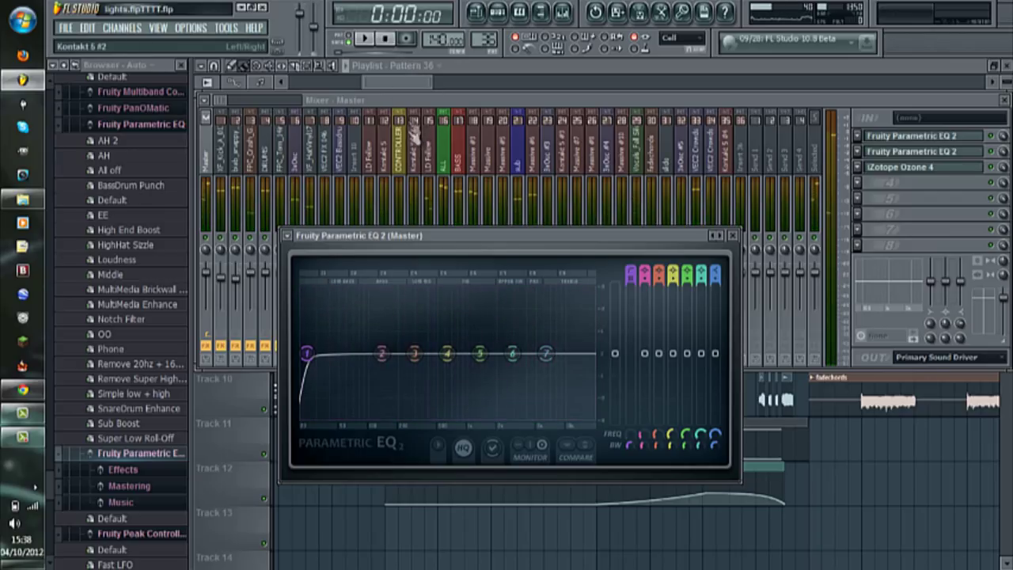
Step: Solo Track 10 in the section starting at bar 25 and play the fadechords clip briefly from bar 26
{"action": "left_click_drag", "start_coordinate": [405, 87], "coordinate": [437, 86]}
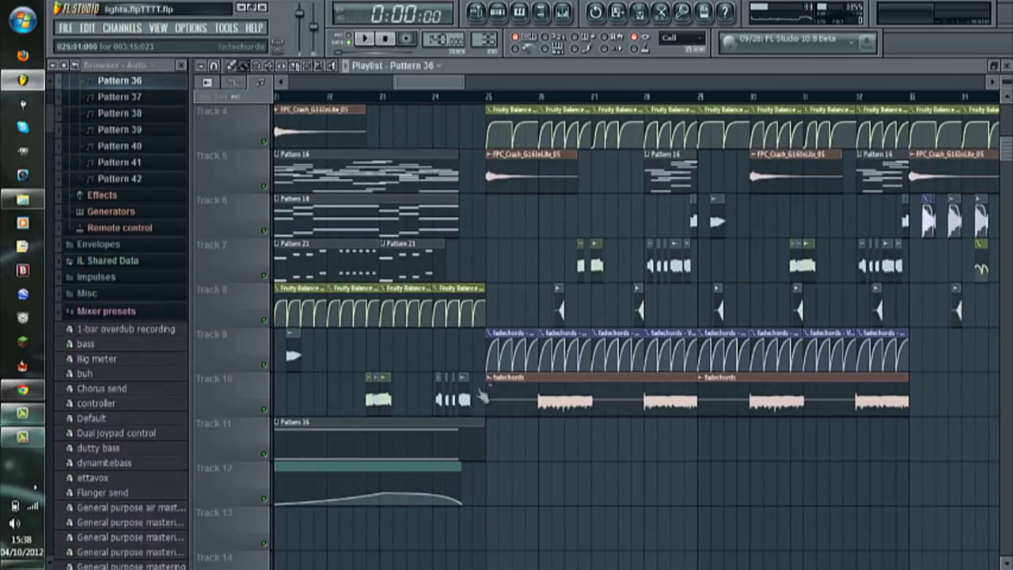
{"action": "scroll", "coordinate": [517, 322], "scroll_direction": "up", "scroll_amount": 2}
{"action": "scroll", "coordinate": [507, 269], "scroll_direction": "up", "scroll_amount": 3}
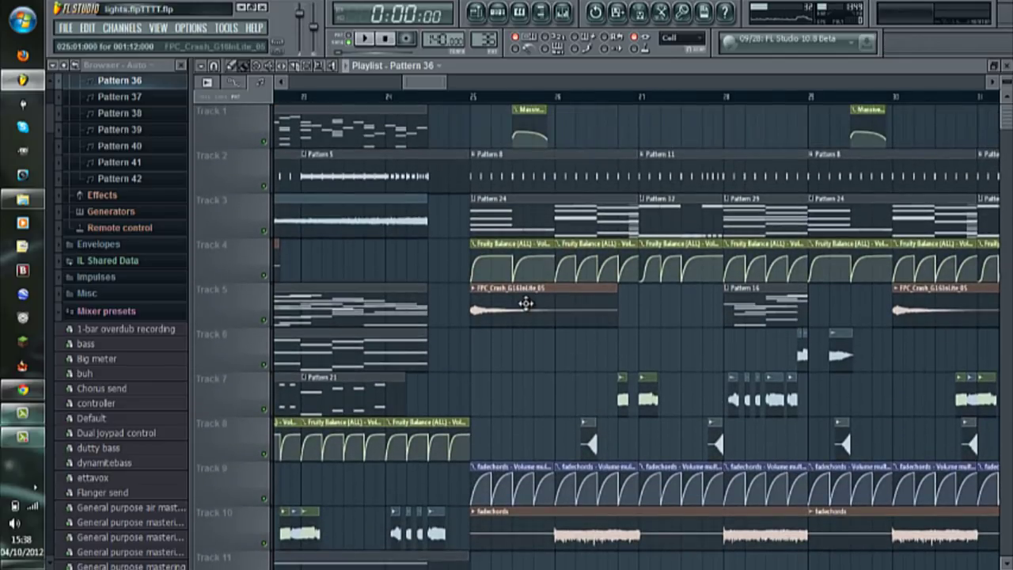
{"action": "left_click_drag", "start_coordinate": [1006, 126], "coordinate": [1006, 130]}
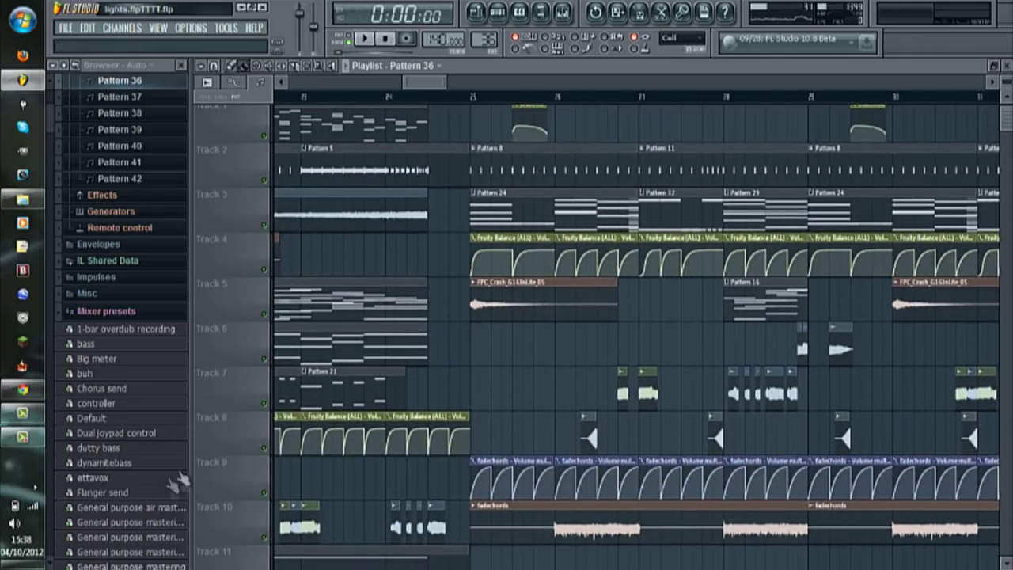
{"action": "right_click", "coordinate": [264, 539]}
{"action": "left_click", "coordinate": [554, 97]}
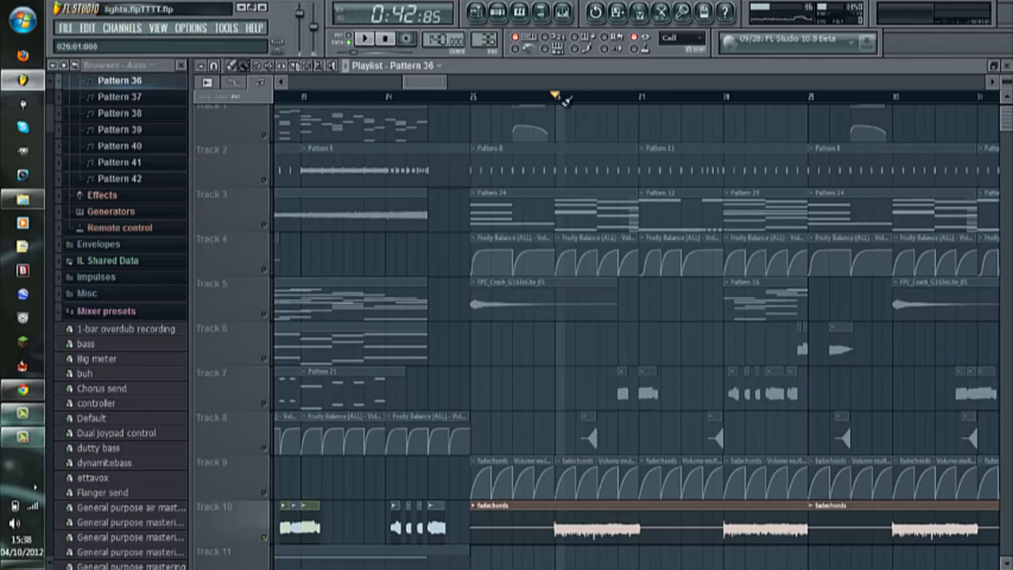
{"action": "key", "text": "space"}
{"action": "key", "text": "space"}
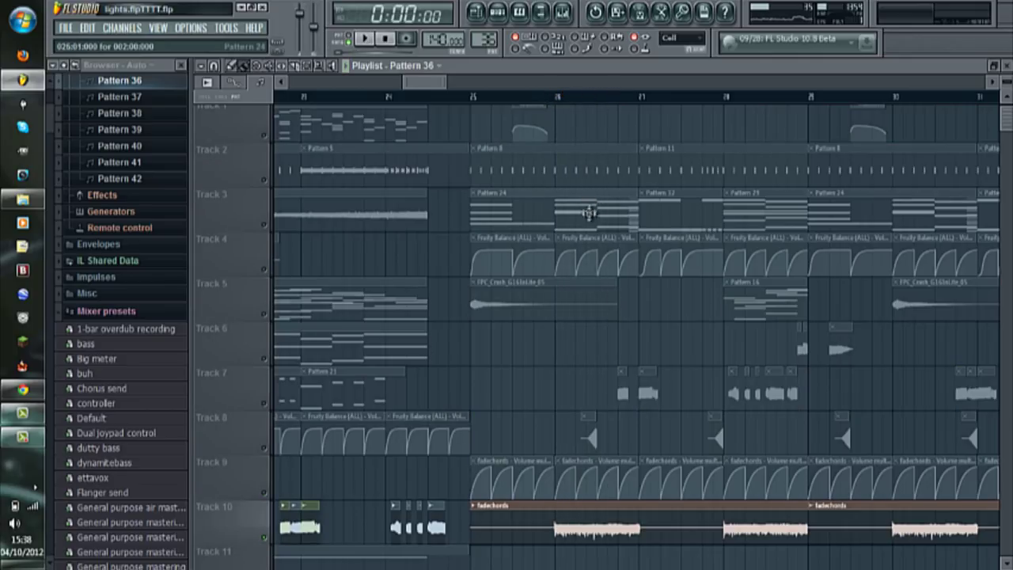
{"action": "scroll", "coordinate": [581, 446], "scroll_direction": "down", "scroll_amount": 2}
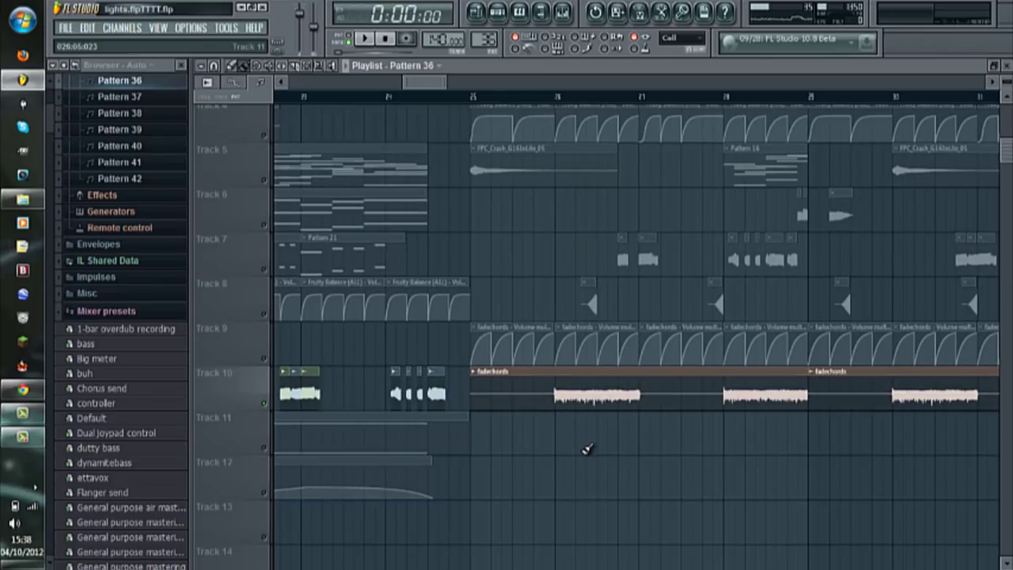
{"action": "scroll", "coordinate": [581, 450], "scroll_direction": "up", "scroll_amount": 3}
{"action": "scroll", "coordinate": [541, 353], "scroll_direction": "down", "scroll_amount": 2}
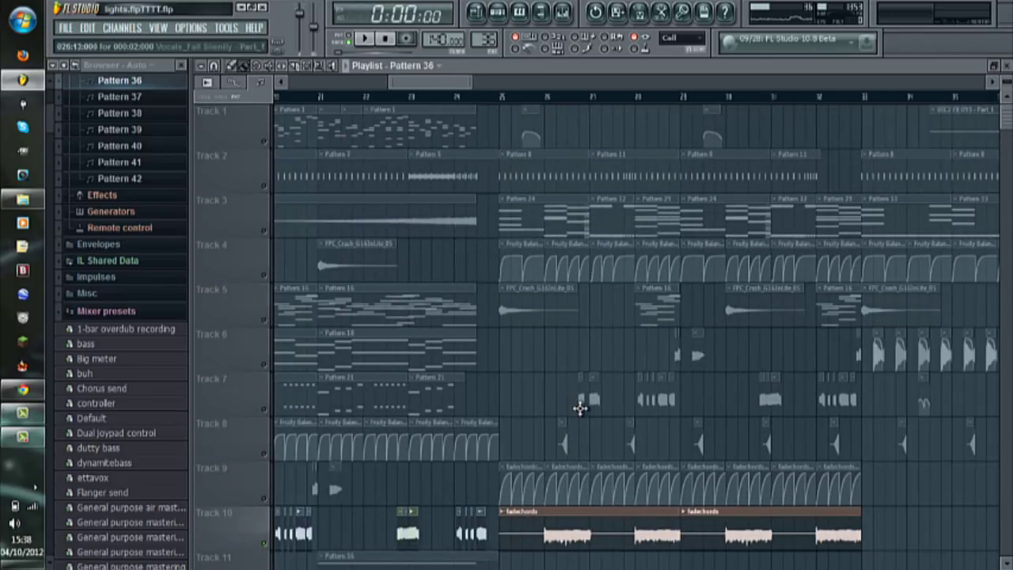
Step: Solo Track 3 and play the arrangement briefly from bar 25
{"action": "scroll", "coordinate": [660, 473], "scroll_direction": "down", "scroll_amount": 2}
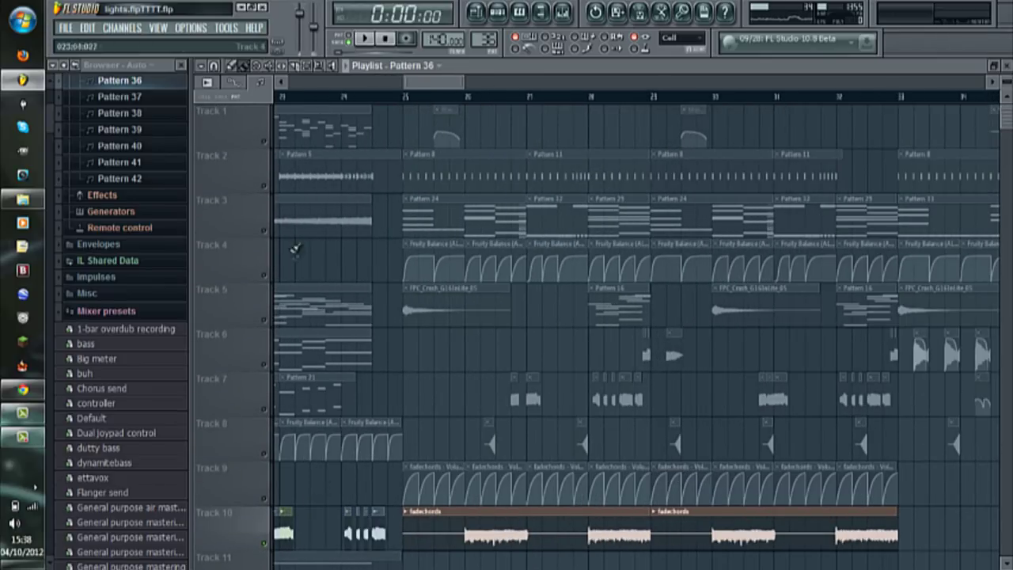
{"action": "right_click", "coordinate": [265, 232]}
{"action": "right_click", "coordinate": [264, 231]}
{"action": "left_click", "coordinate": [404, 96]}
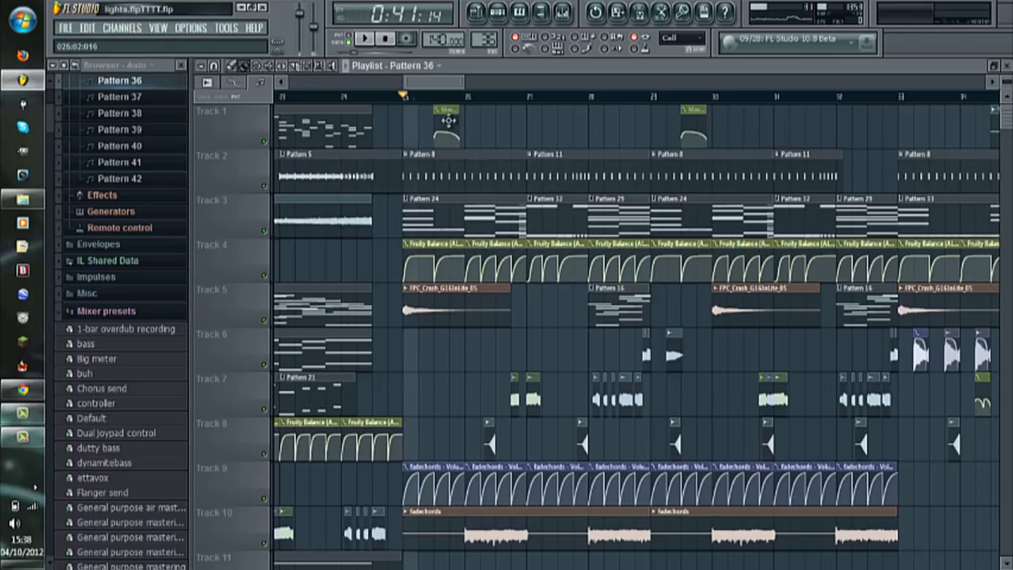
{"action": "right_click", "coordinate": [267, 232]}
{"action": "key", "text": "space"}
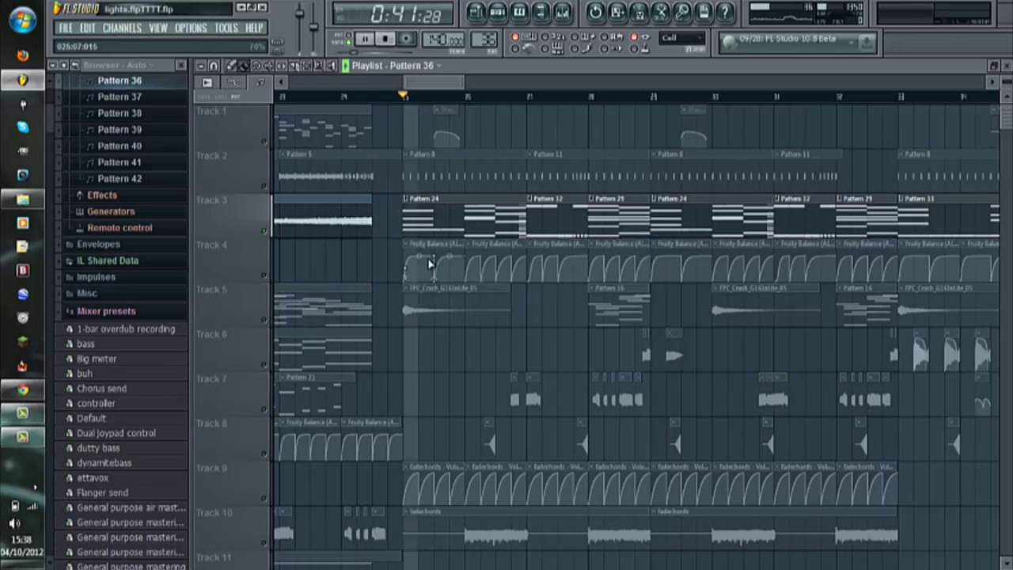
{"action": "key", "text": "space"}
Step: Open Pattern 24 from Track 3 in the LD Follow piano roll and play the pattern
{"action": "left_click", "coordinate": [501, 12]}
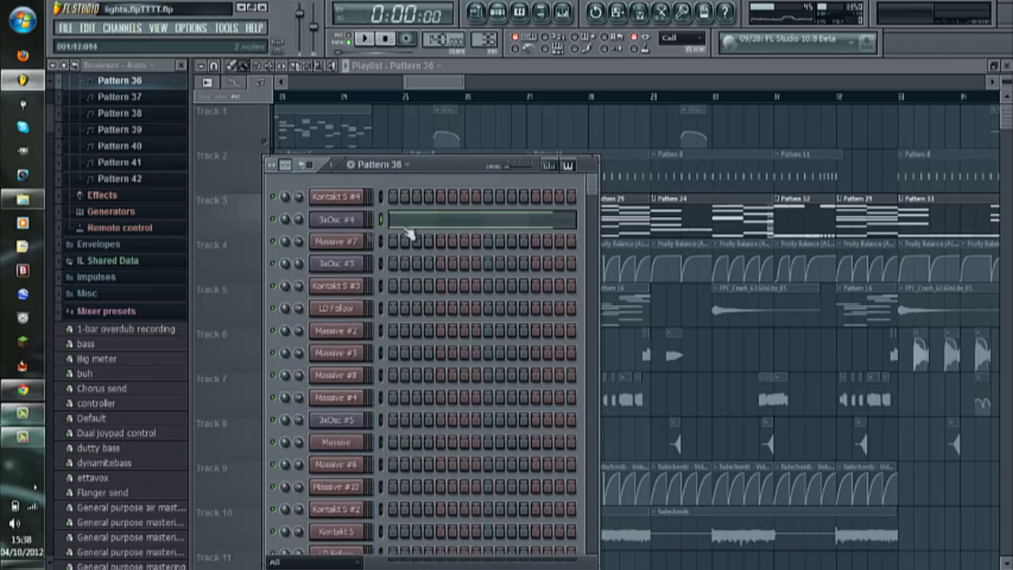
{"action": "scroll", "coordinate": [420, 335], "scroll_direction": "down", "scroll_amount": 15}
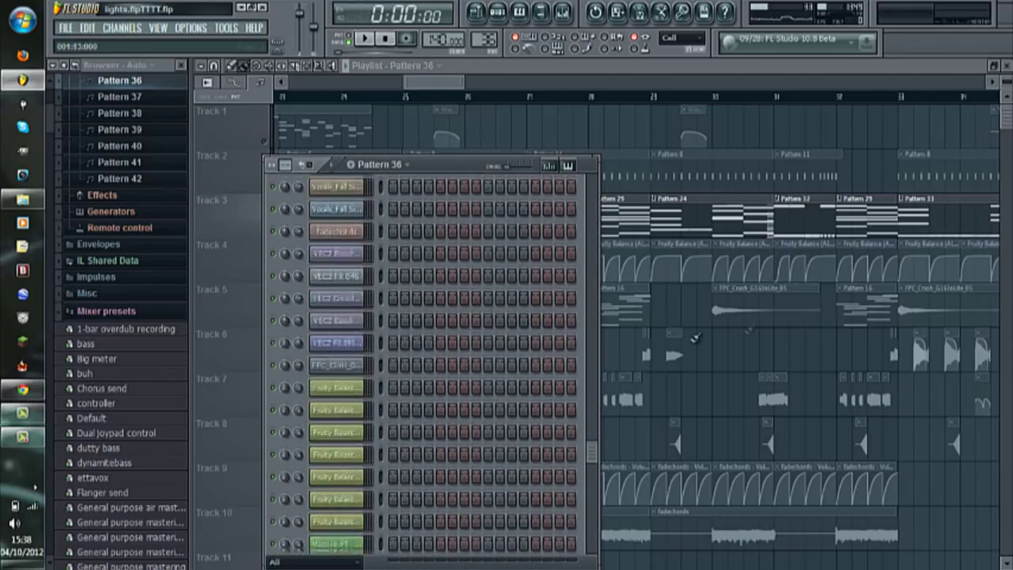
{"action": "right_click", "coordinate": [735, 359]}
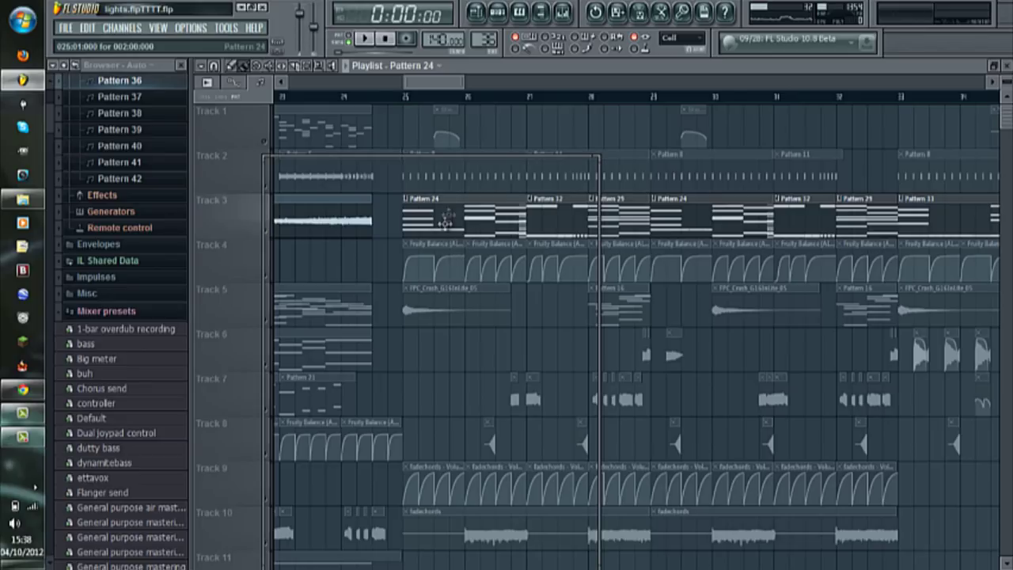
{"action": "double_click", "coordinate": [460, 211]}
{"action": "scroll", "coordinate": [544, 193], "scroll_direction": "down", "scroll_amount": 1}
{"action": "key", "text": "space"}
{"action": "left_click", "coordinate": [349, 41]}
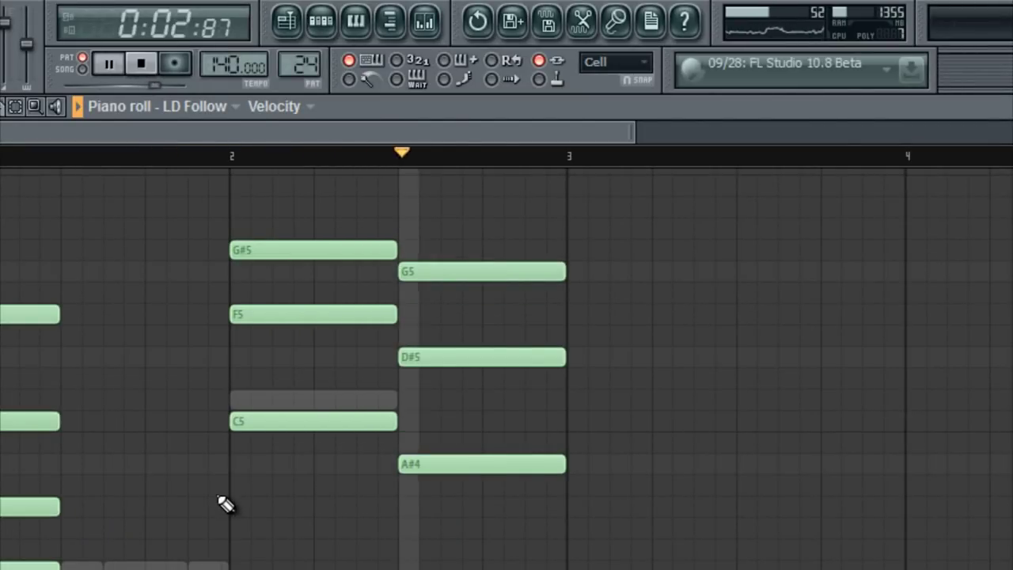
{"action": "key", "text": "space"}
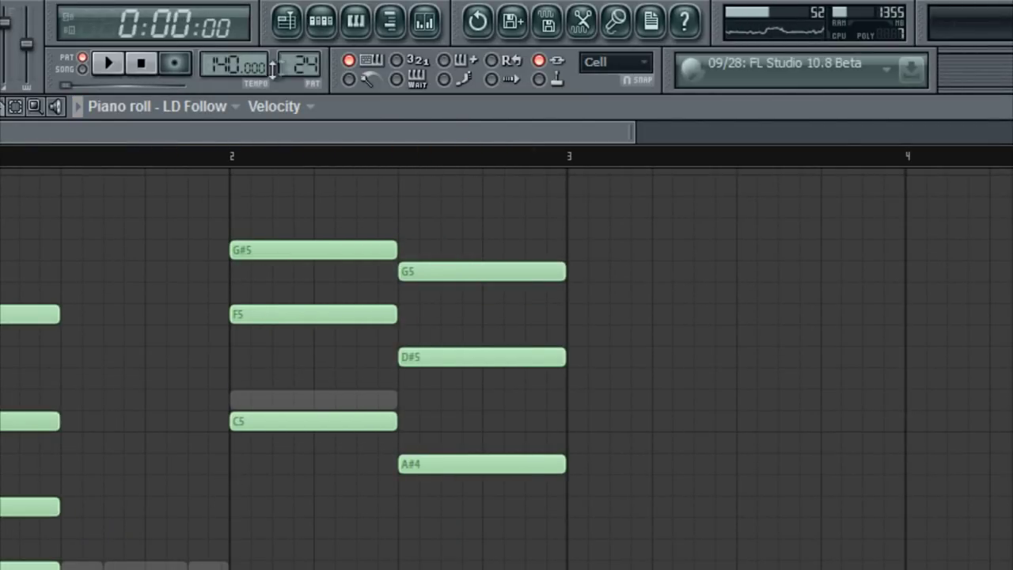
Step: Return to the playlist, select the time range from mid-bar 25 to bar 26, select the Track 3 clips, and re-enable all tracks
{"action": "left_click", "coordinate": [288, 22]}
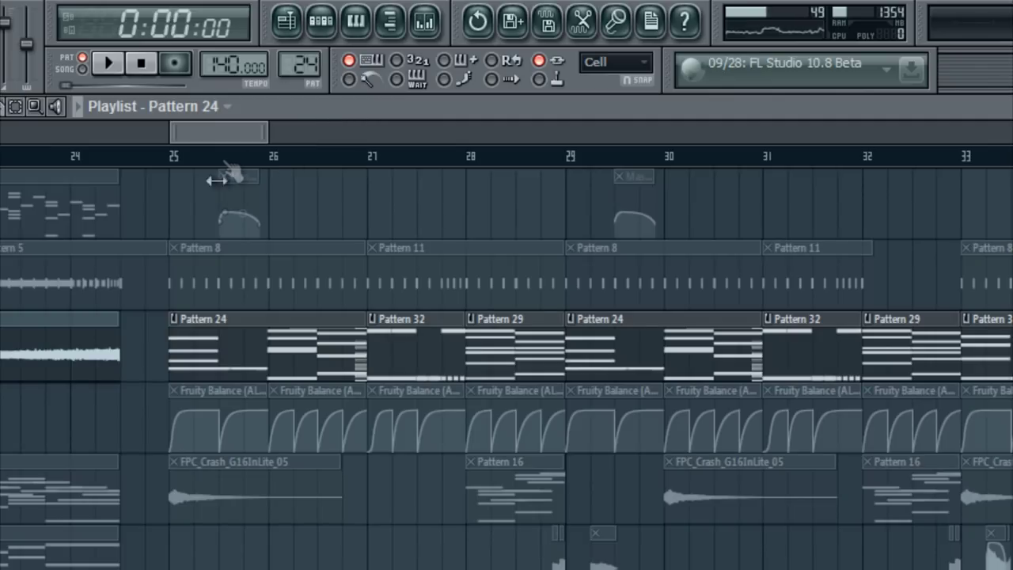
{"action": "mouse_move", "coordinate": [178, 156]}
{"action": "left_mouse_down"}
{"action": "mouse_move", "coordinate": [289, 179]}
{"action": "mouse_move", "coordinate": [192, 162]}
{"action": "mouse_move", "coordinate": [300, 170]}
{"action": "mouse_move", "coordinate": [267, 154]}
{"action": "mouse_move", "coordinate": [301, 160]}
{"action": "left_mouse_up"}
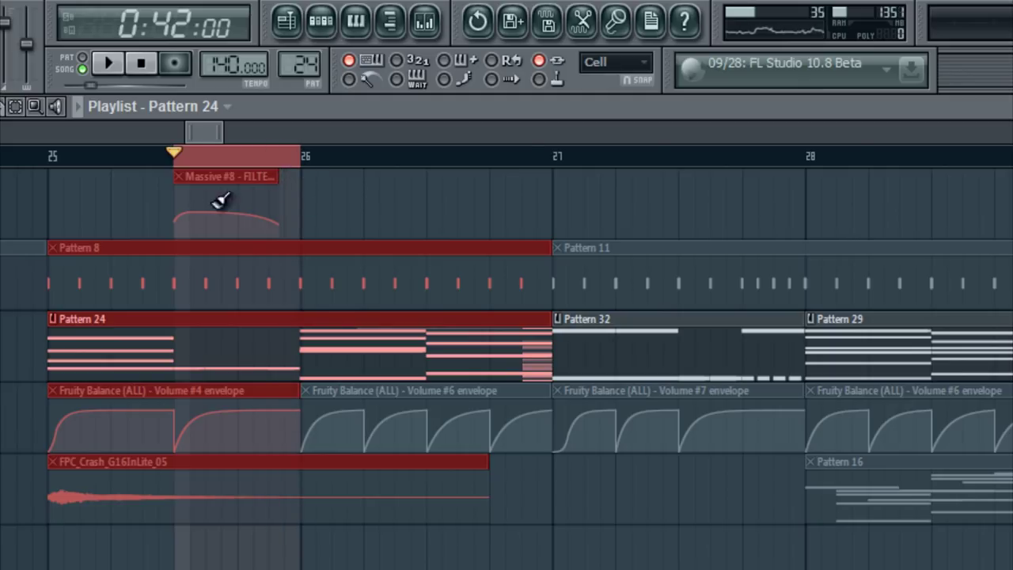
{"action": "key", "text": "ctrl+a"}
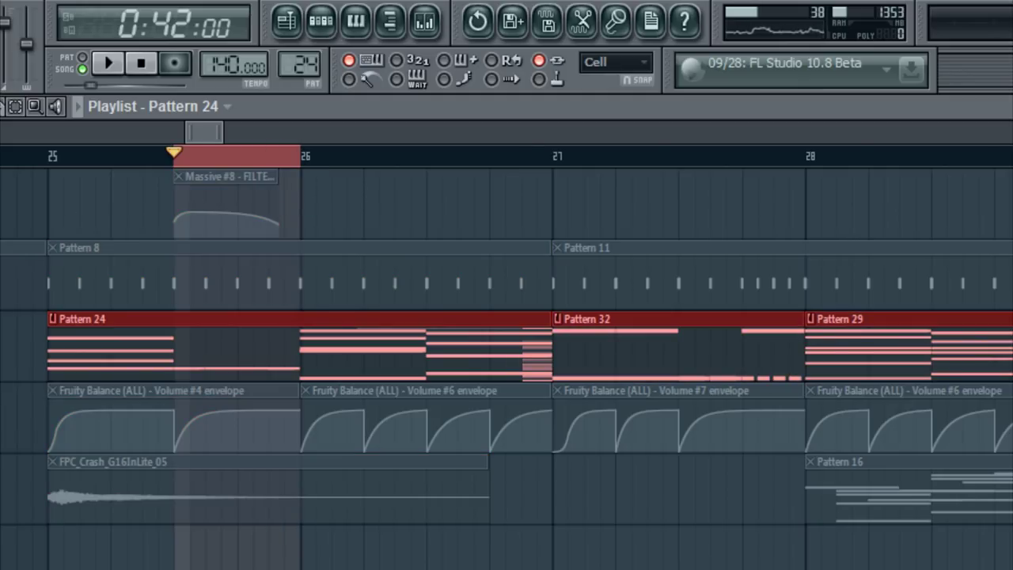
{"action": "key", "text": "space"}
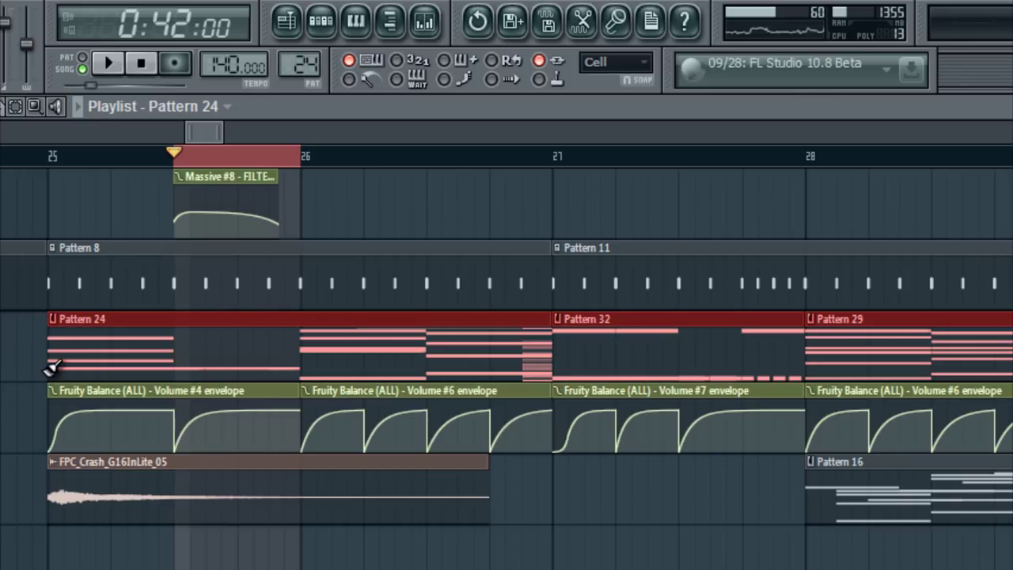
Step: Open Pattern 24's channel list and show the Massive #8 instrument with its Filter 1 settings
{"action": "double_click", "coordinate": [222, 349]}
{"action": "left_click", "coordinate": [321, 22]}
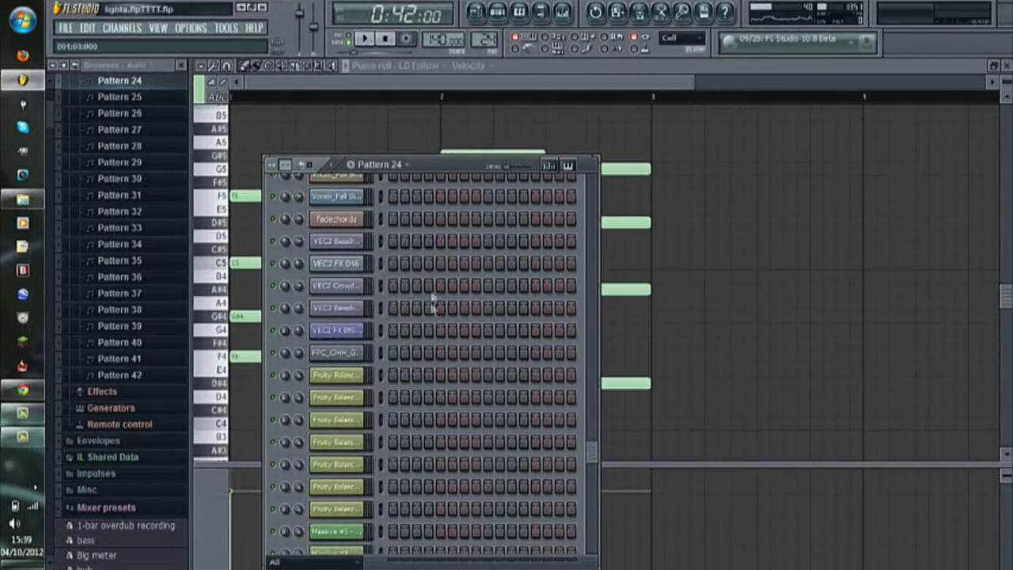
{"action": "scroll", "coordinate": [434, 301], "scroll_direction": "up", "scroll_amount": 10}
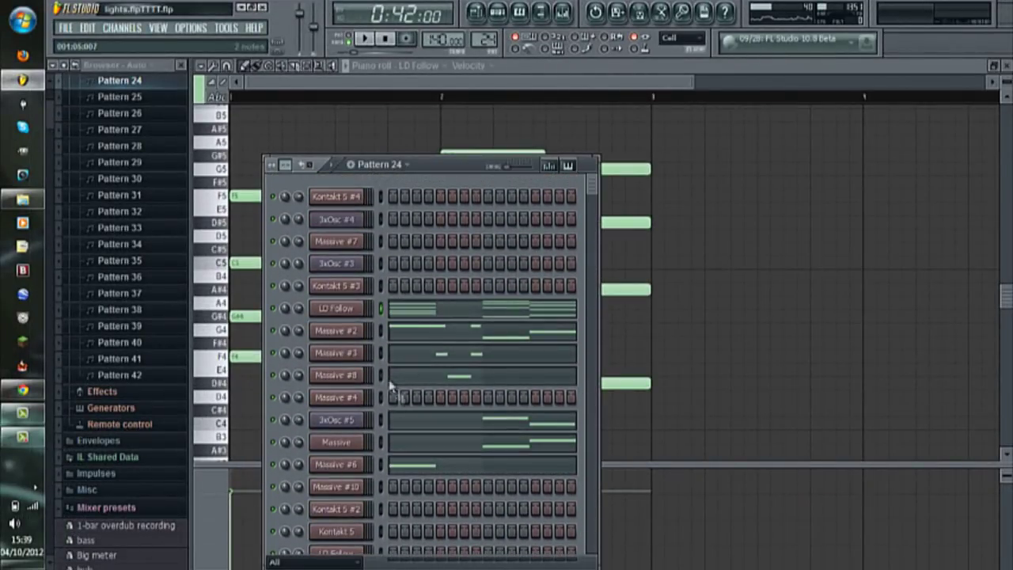
{"action": "left_click", "coordinate": [344, 380]}
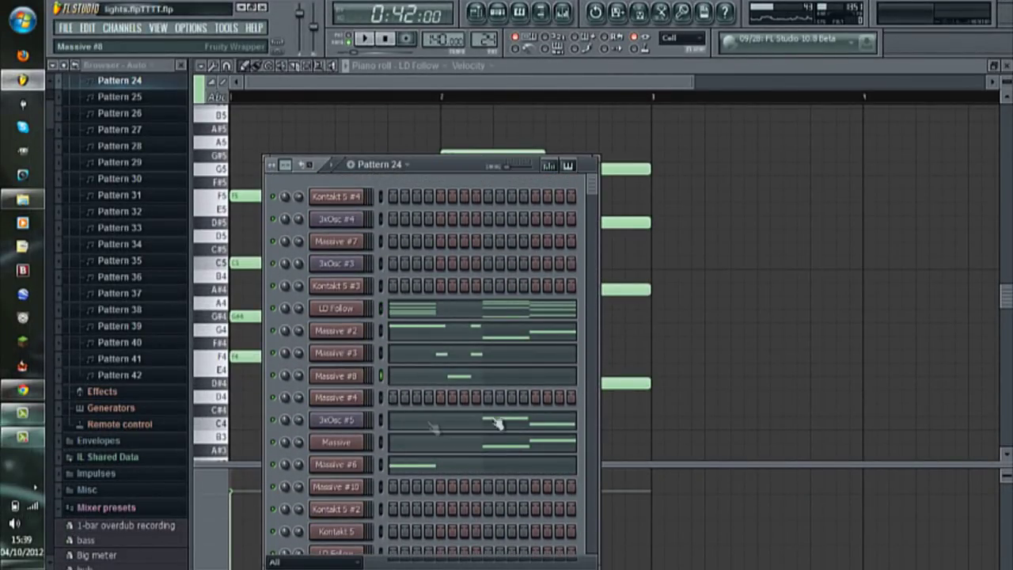
{"action": "left_click_drag", "start_coordinate": [638, 80], "coordinate": [624, 67]}
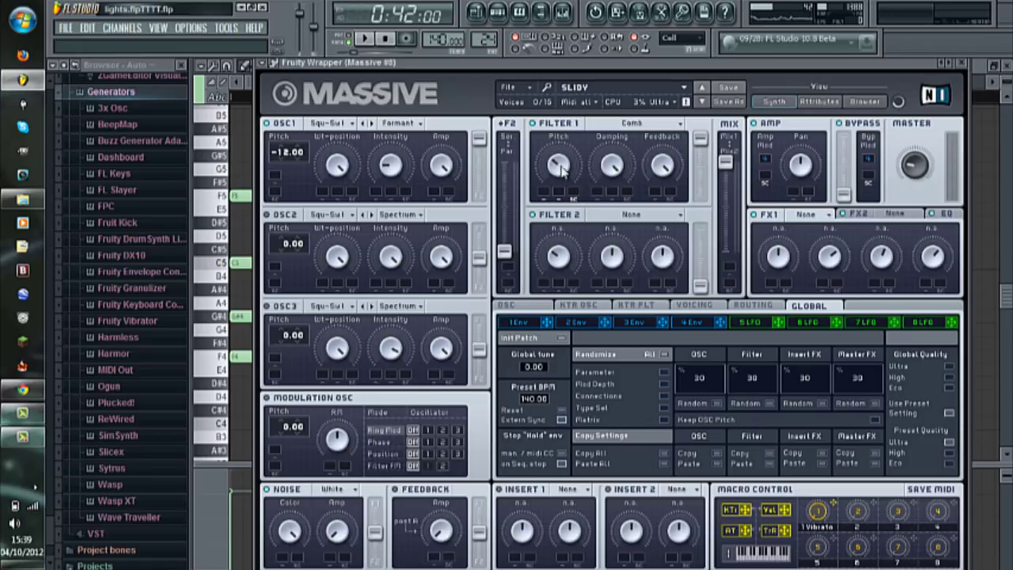
Step: Play the selected range with Massive #8 open to watch the Filter 1 Pitch automation, and close the instrument
{"action": "left_click", "coordinate": [364, 39]}
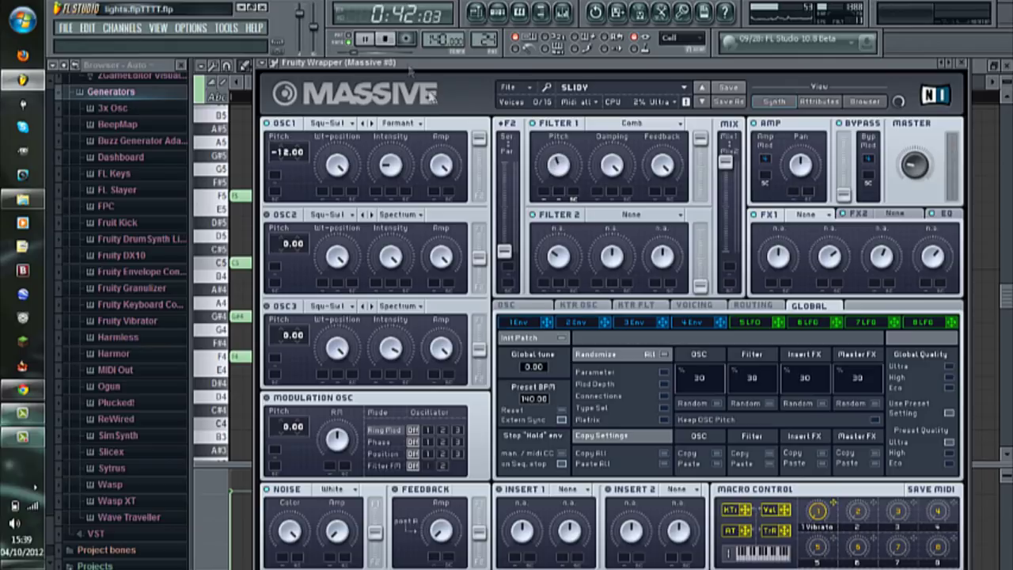
{"action": "key", "text": "space"}
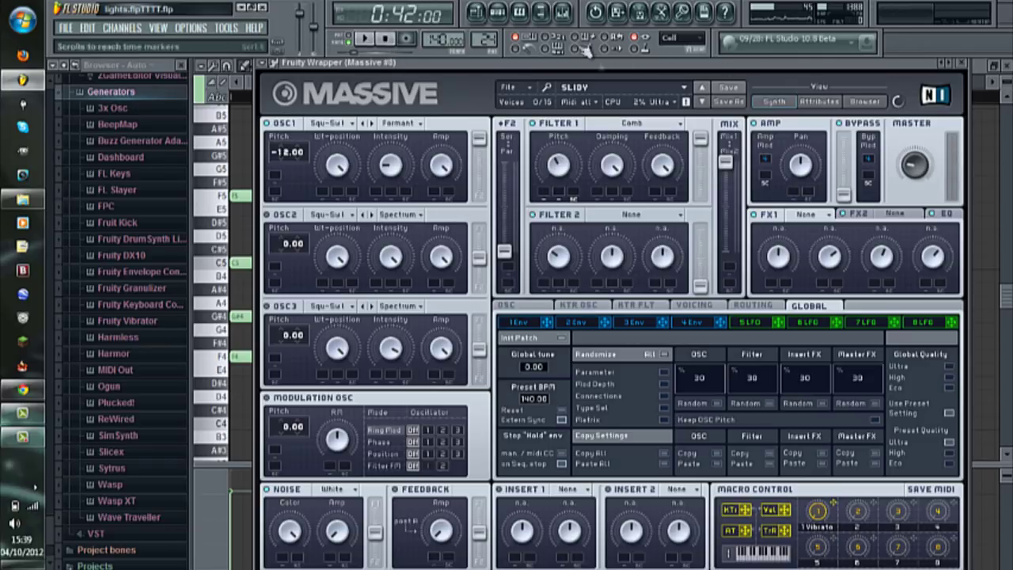
{"action": "left_click", "coordinate": [966, 68]}
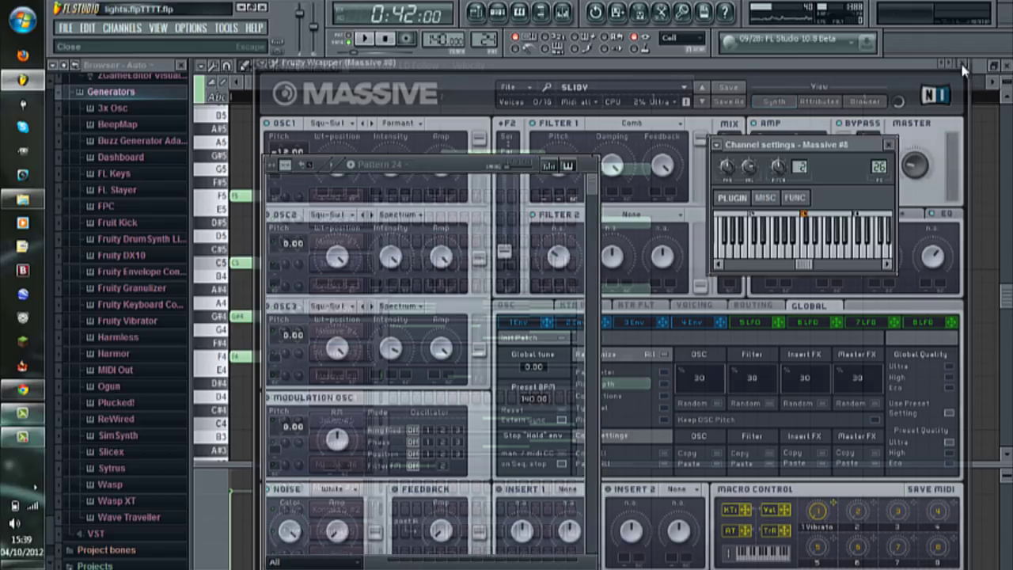
{"action": "left_click", "coordinate": [485, 96]}
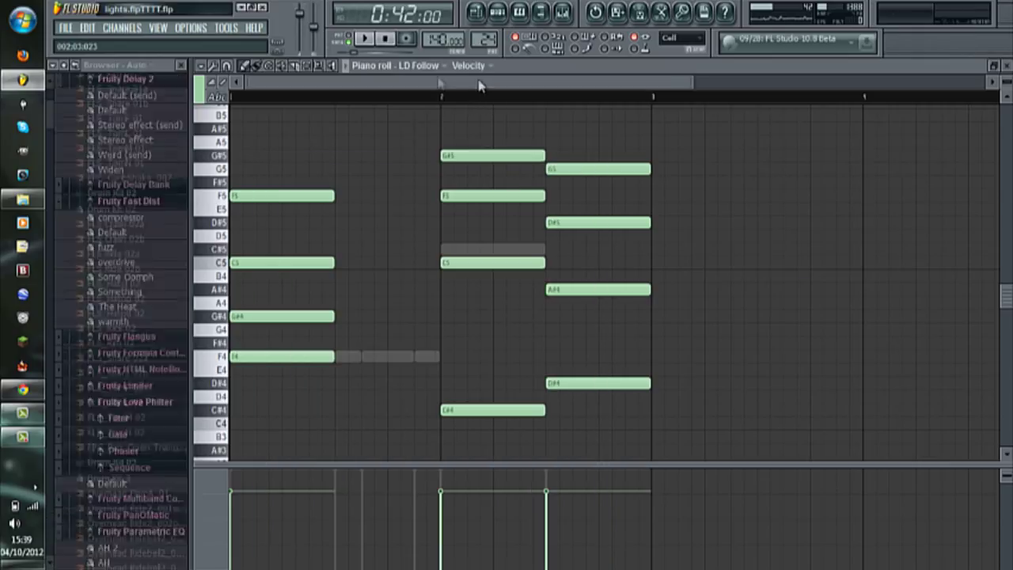
Step: Return to the playlist, clear the time selection, and place the playhead at the start of bar 25
{"action": "left_click", "coordinate": [477, 13]}
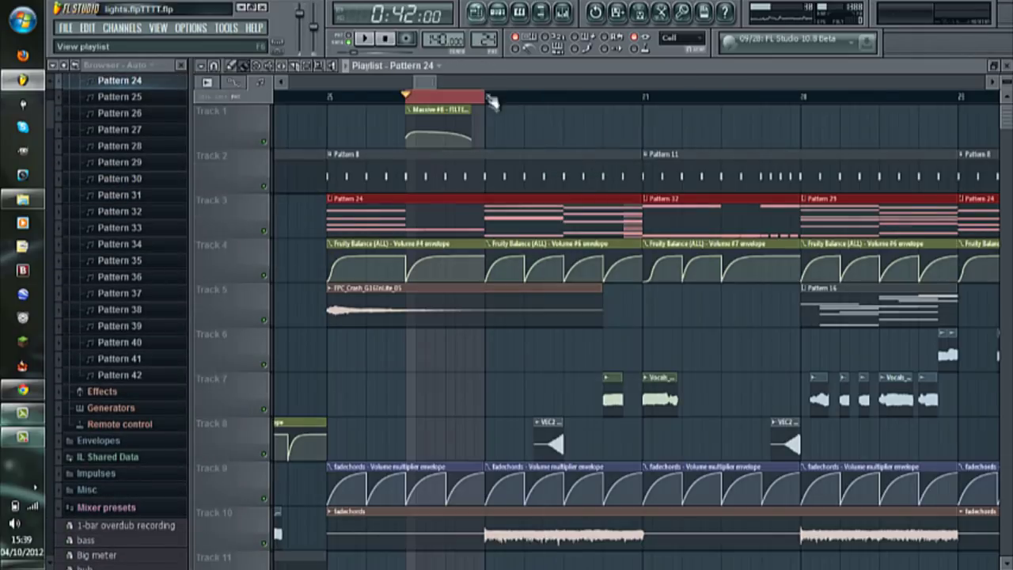
{"action": "left_click", "coordinate": [341, 99]}
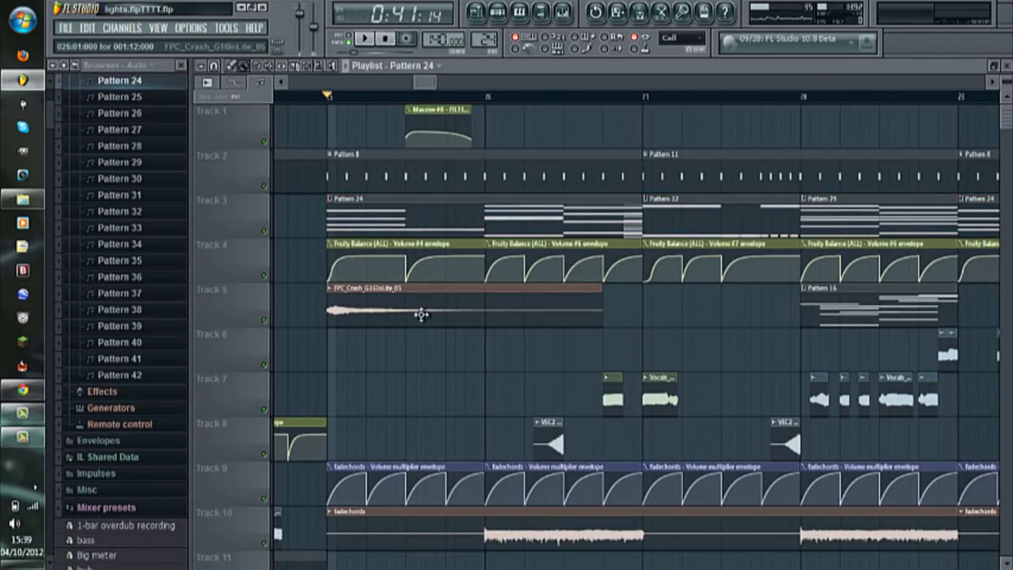
{"action": "scroll", "coordinate": [421, 314], "scroll_direction": "down", "scroll_amount": 4}
{"action": "scroll", "coordinate": [412, 332], "scroll_direction": "up", "scroll_amount": 4}
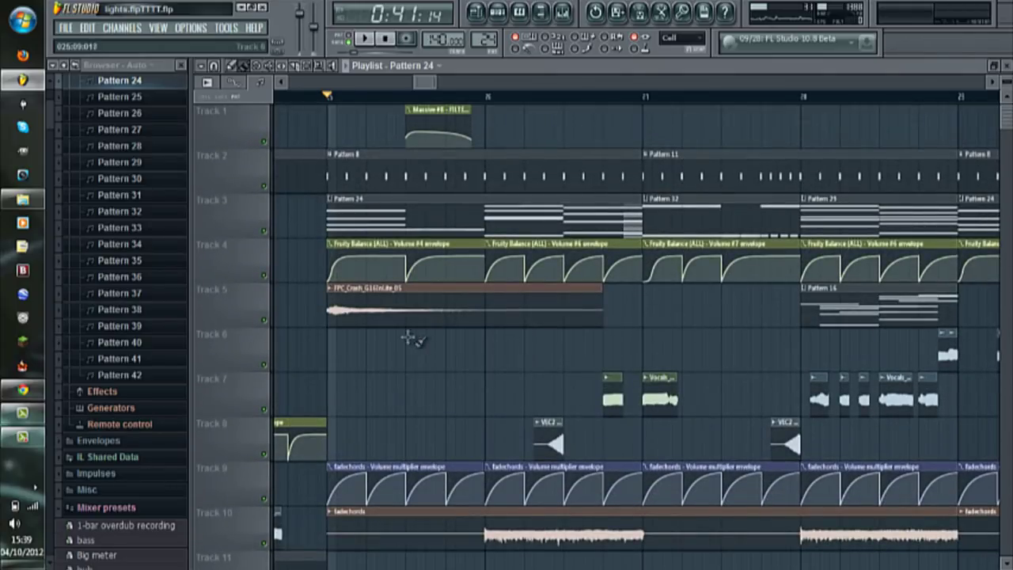
Step: Show Pattern 24's channels and play the pattern with only LD Follow and Massive #2 enabled
{"action": "key", "text": "F6"}
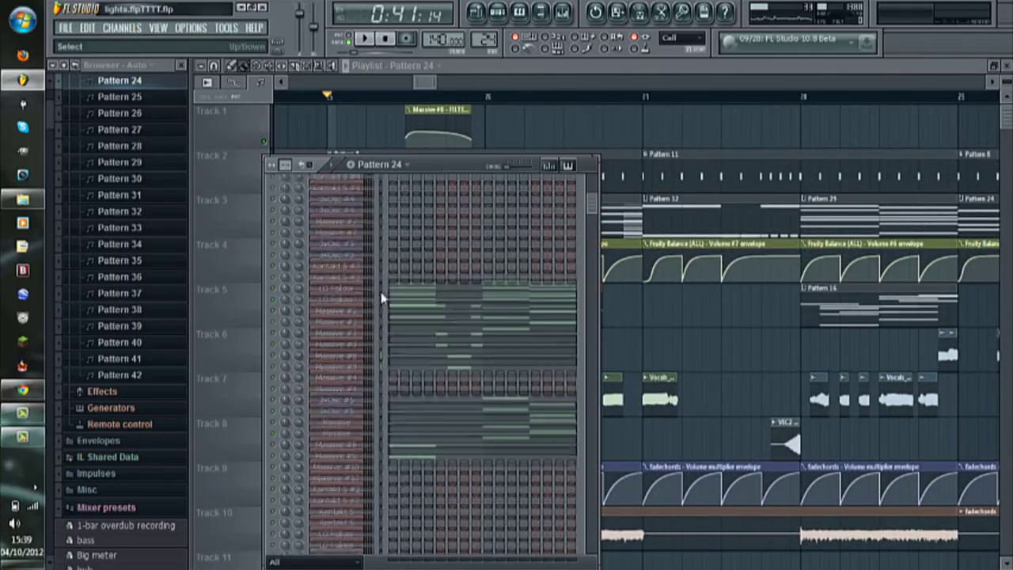
{"action": "key", "text": "space"}
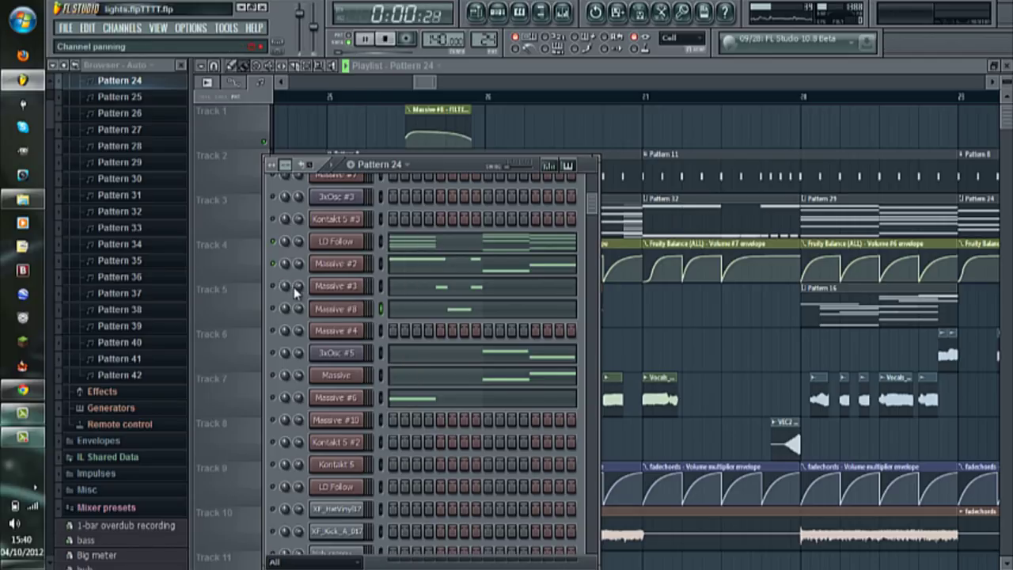
{"action": "key", "text": "space"}
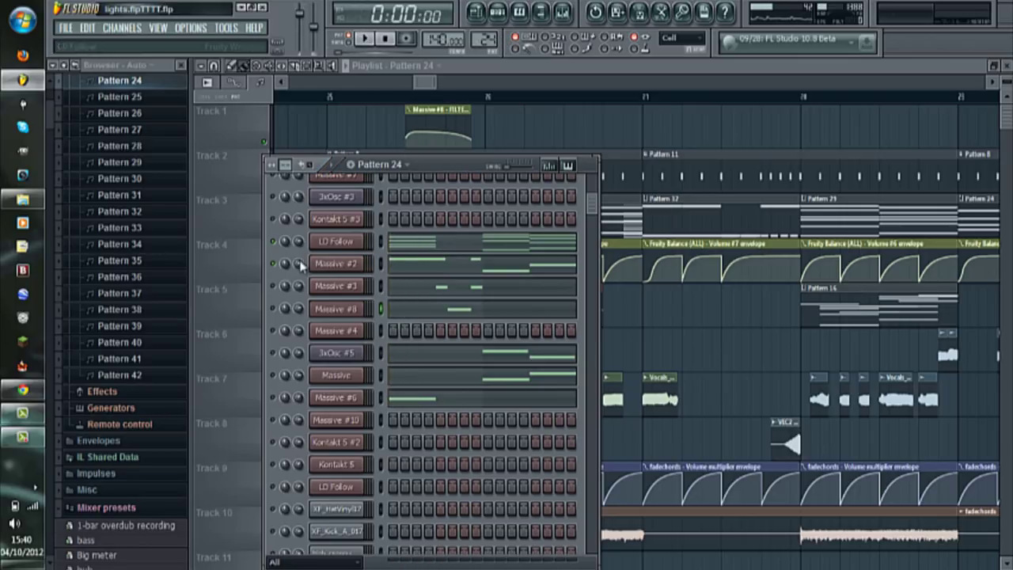
{"action": "key", "text": "space"}
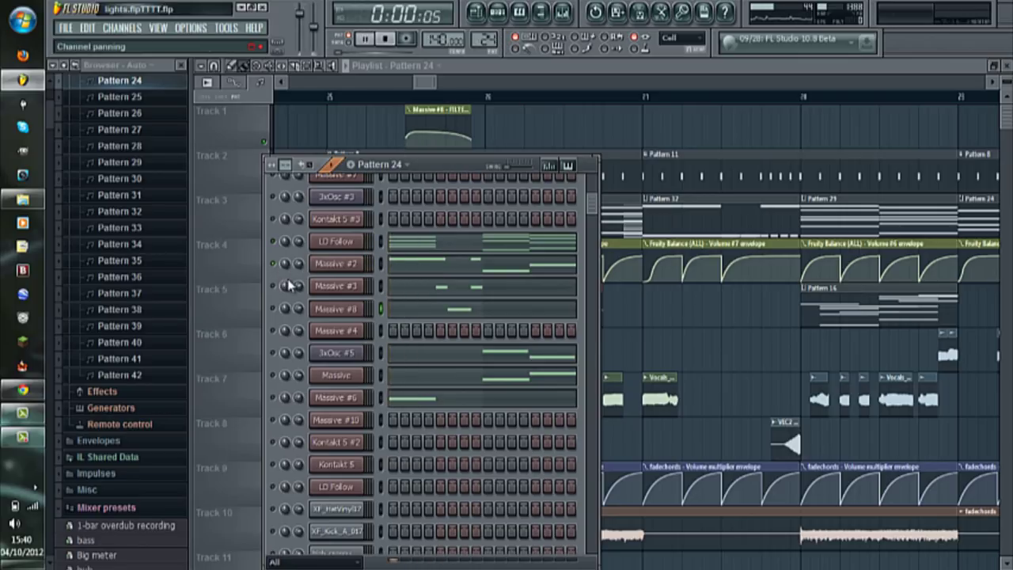
{"action": "key", "text": "space"}
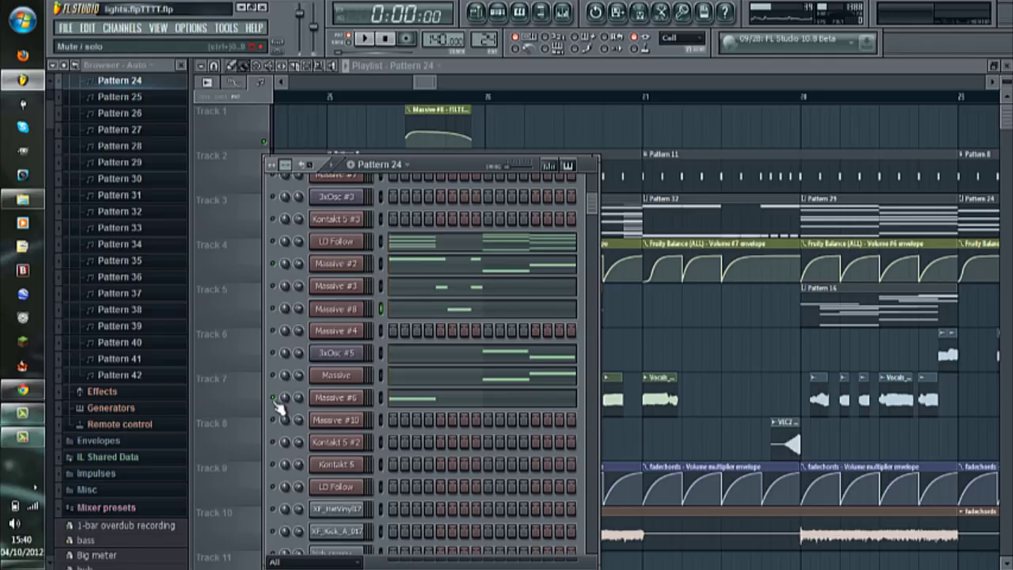
Step: Play Pattern 24 with Massive #6 soloed, and open the Massive #6 instrument to show its HARD BASS preset before closing it
{"action": "key", "text": "space"}
{"action": "key", "text": "space"}
{"action": "key", "text": "space"}
{"action": "key", "text": "space"}
{"action": "left_click", "coordinate": [335, 399]}
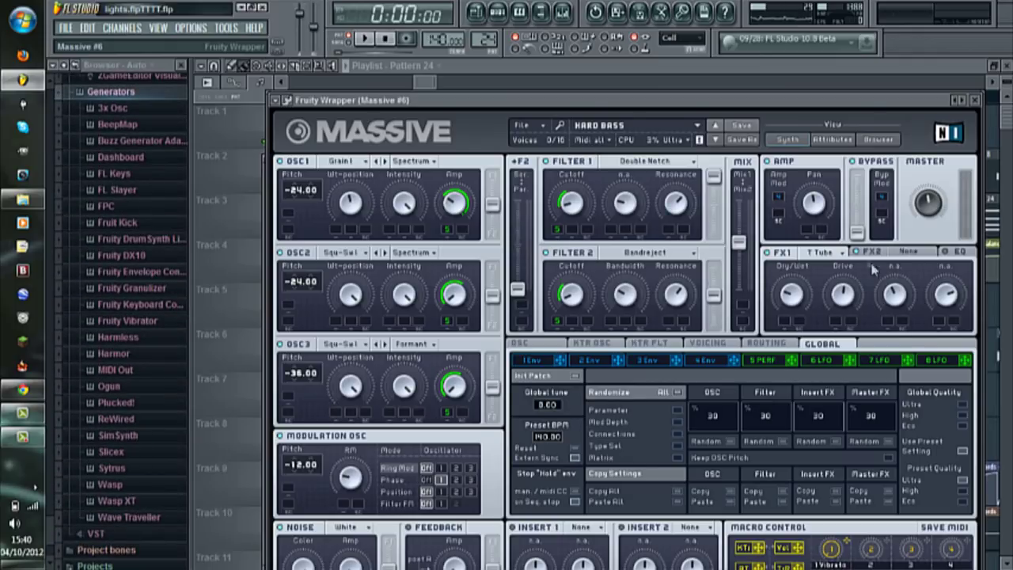
{"action": "left_click", "coordinate": [978, 102]}
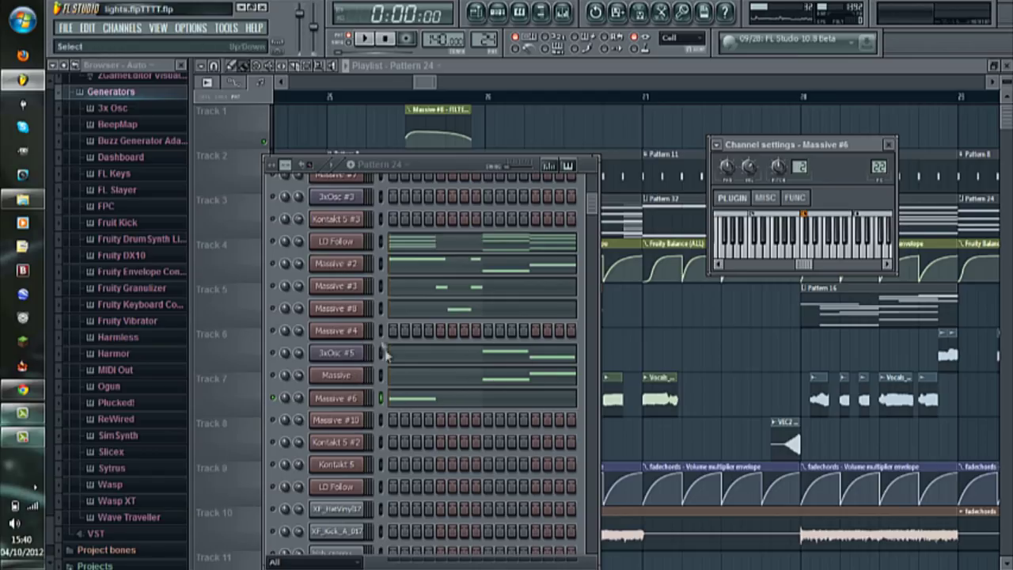
Step: Audition Pattern 24 with Massive #2 and Massive #6 together, and with Massive #8 and Massive each soloed
{"action": "left_click", "coordinate": [277, 267]}
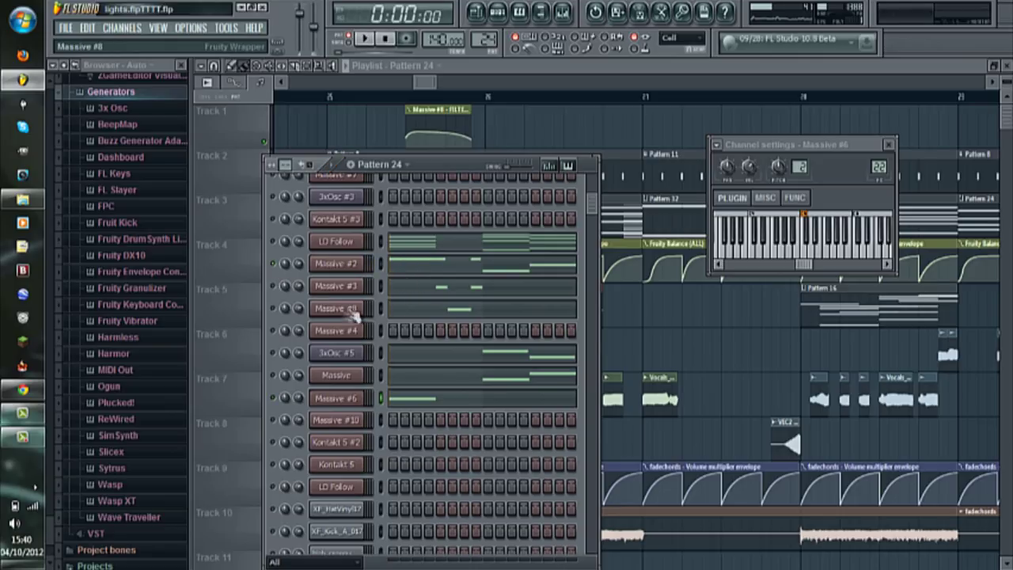
{"action": "key", "text": "space"}
{"action": "key", "text": "space"}
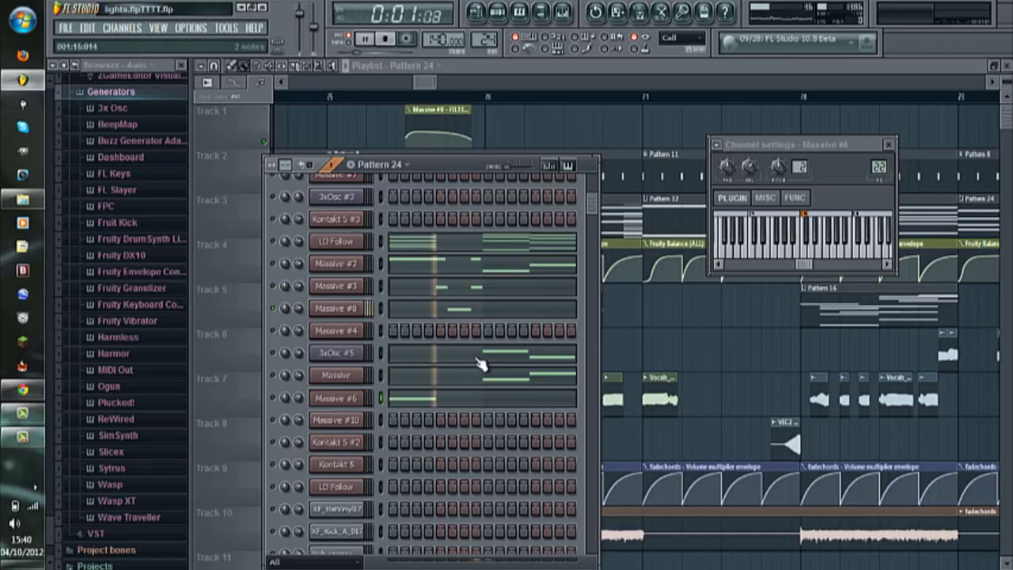
{"action": "key", "text": "space"}
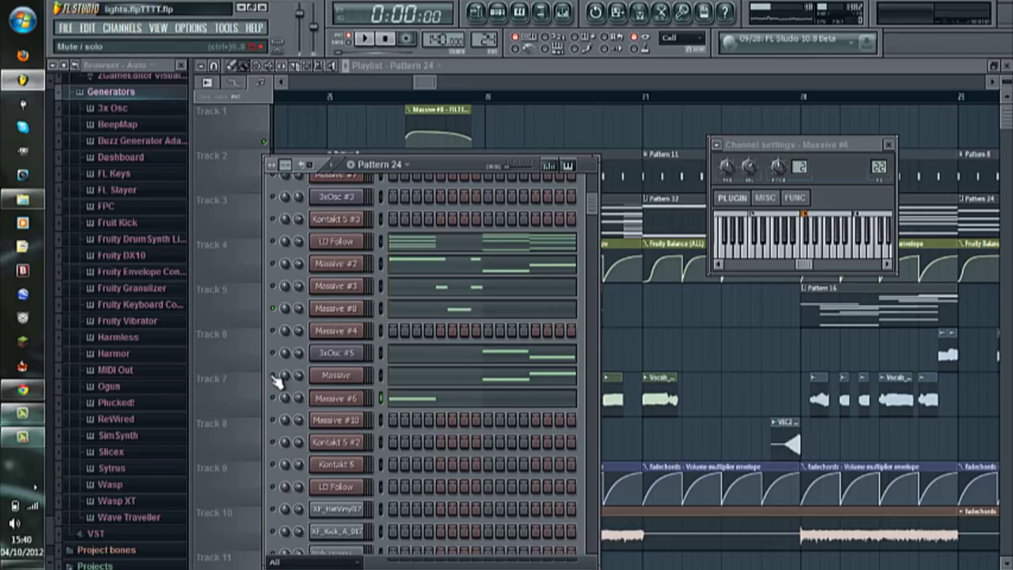
{"action": "key", "text": "space"}
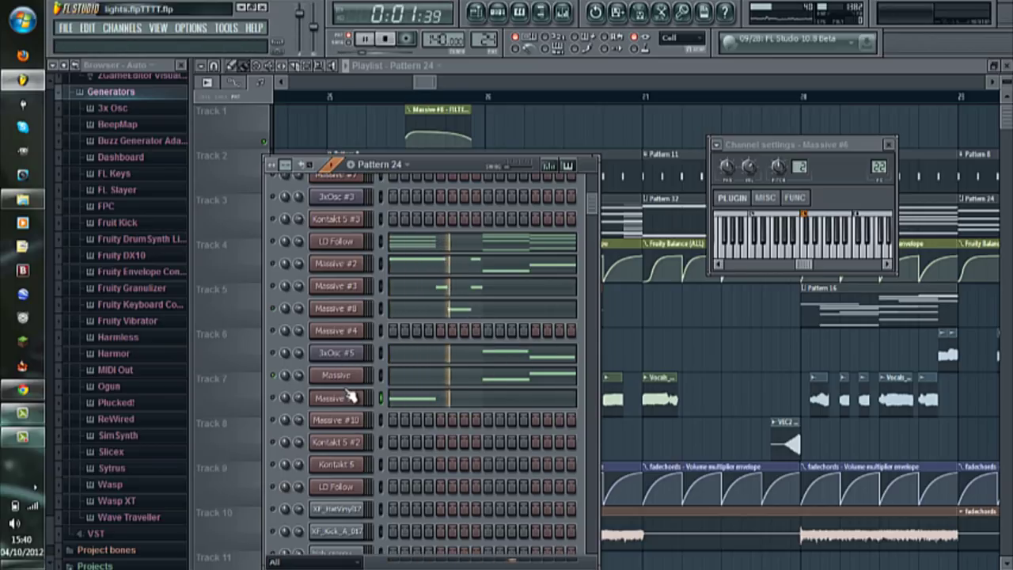
{"action": "key", "text": "space"}
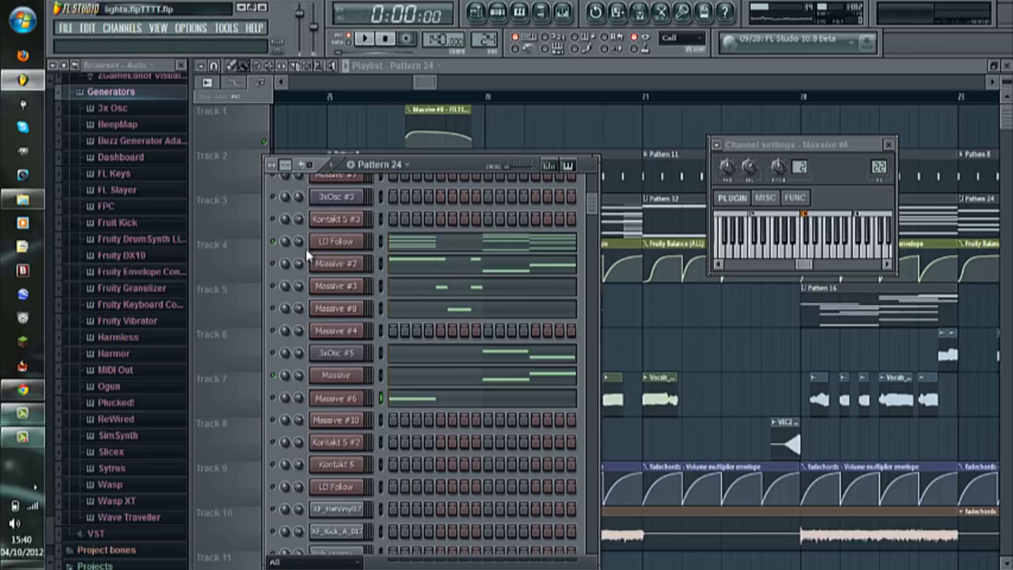
Step: Audition Pattern 24 with LD Follow and 3xOsc #5 enabled together, and open the 3xOsc #5 channel settings
{"action": "key", "text": "space"}
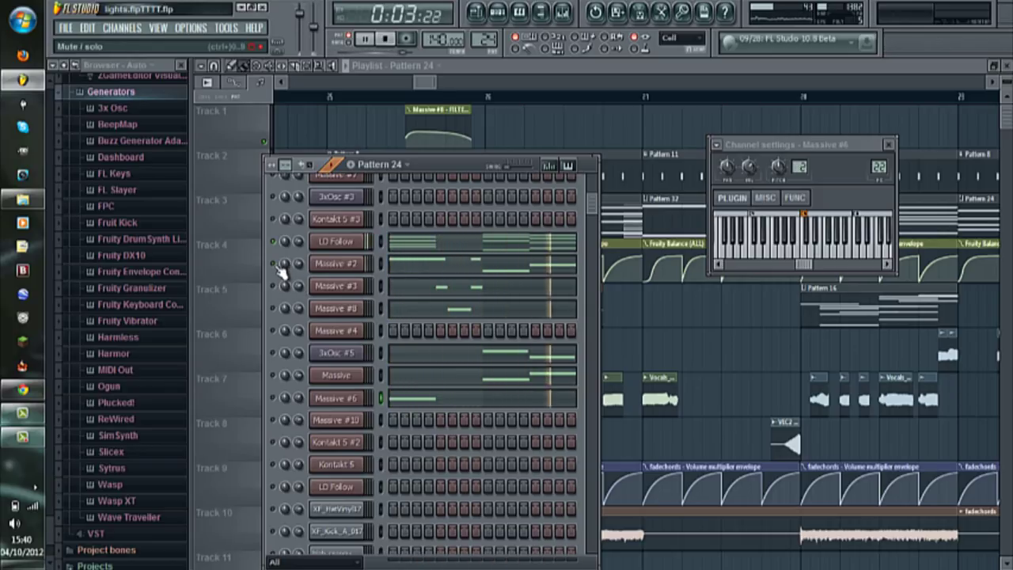
{"action": "scroll", "coordinate": [534, 320], "scroll_direction": "down", "scroll_amount": 10}
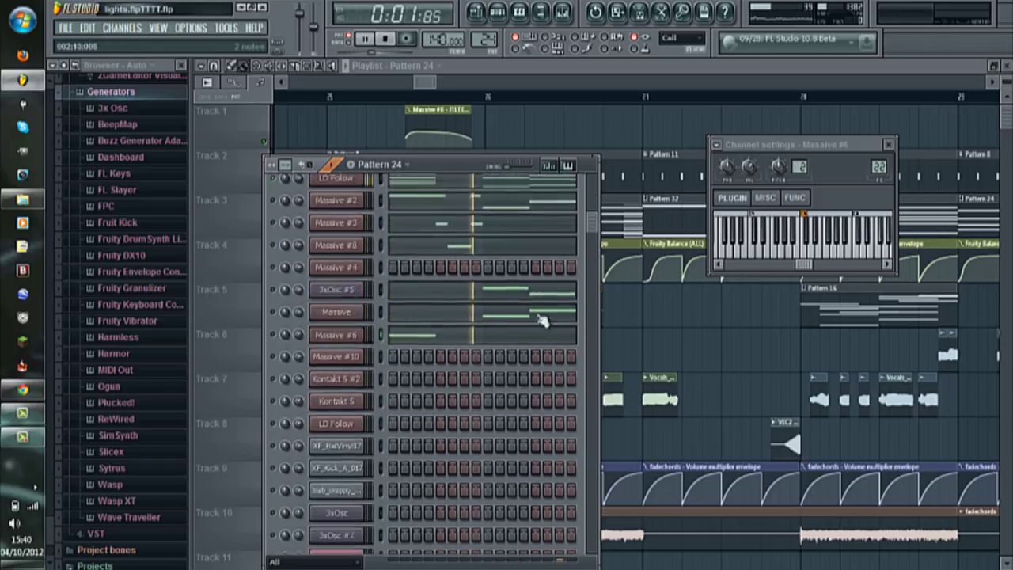
{"action": "scroll", "coordinate": [532, 320], "scroll_direction": "up", "scroll_amount": 8}
{"action": "scroll", "coordinate": [532, 320], "scroll_direction": "down", "scroll_amount": 9}
{"action": "scroll", "coordinate": [530, 325], "scroll_direction": "up", "scroll_amount": 6}
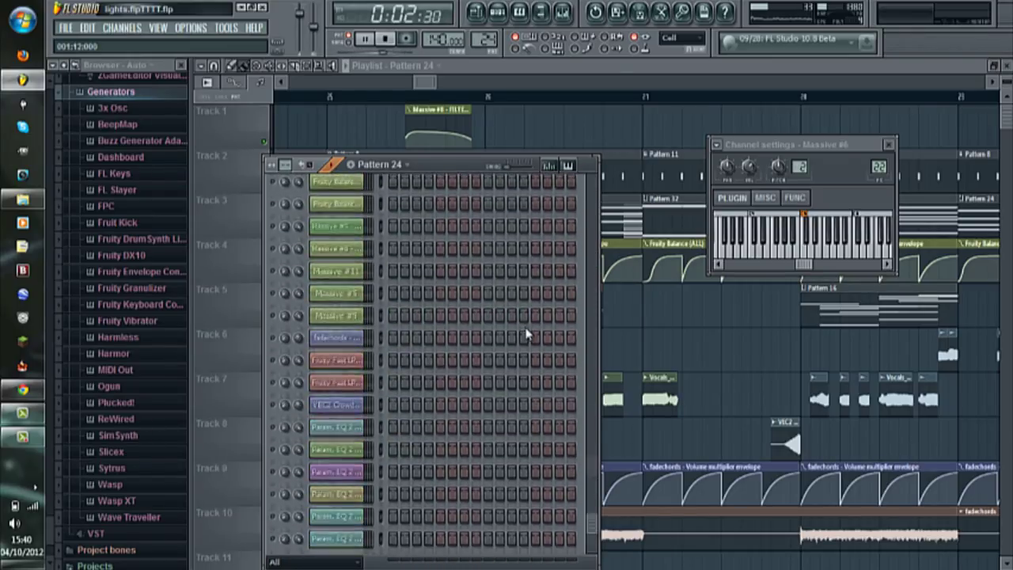
{"action": "scroll", "coordinate": [538, 327], "scroll_direction": "up", "scroll_amount": 1}
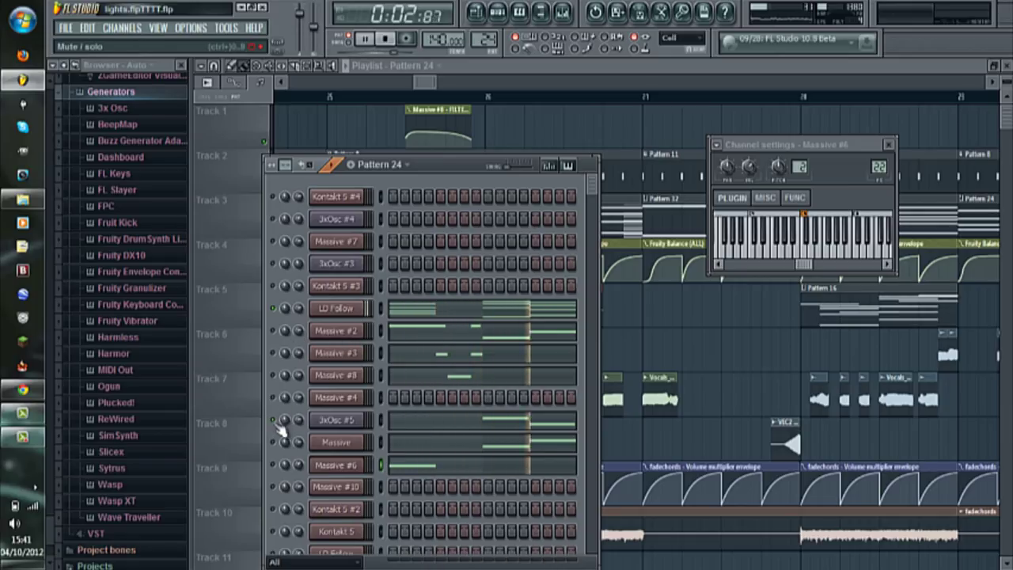
{"action": "scroll", "coordinate": [373, 349], "scroll_direction": "down", "scroll_amount": 4}
{"action": "scroll", "coordinate": [378, 350], "scroll_direction": "up", "scroll_amount": 1}
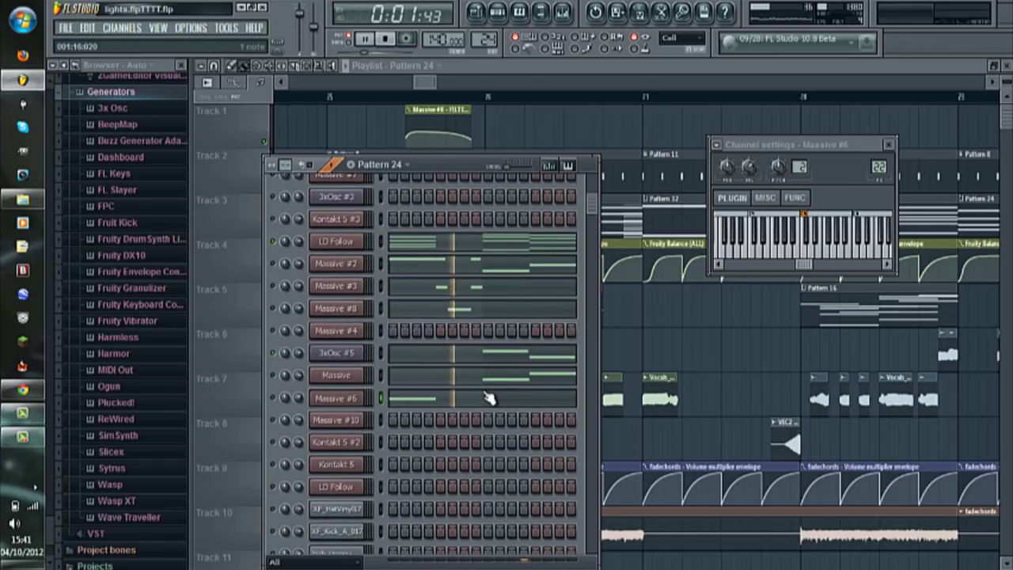
{"action": "key", "text": "space"}
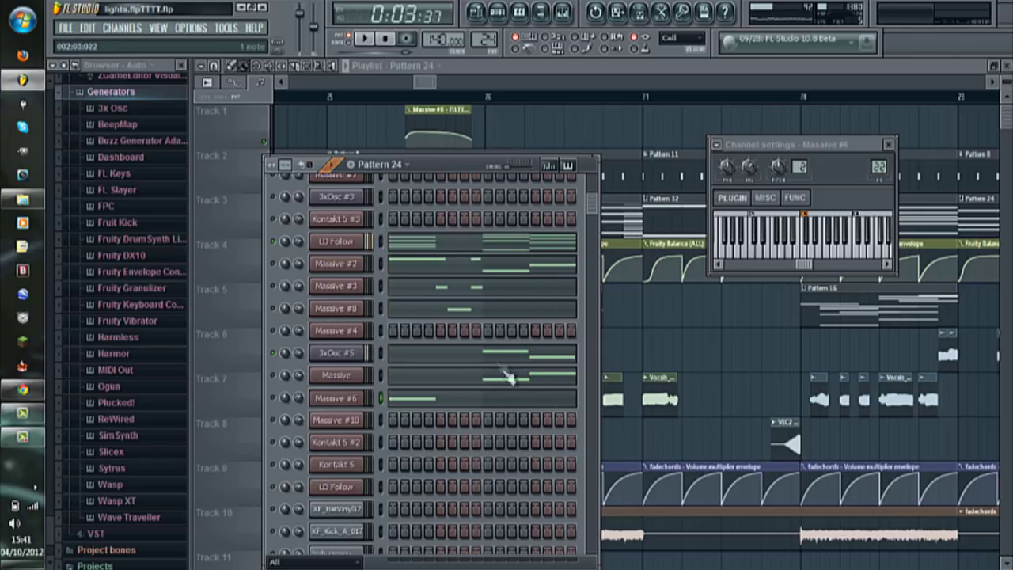
{"action": "left_click", "coordinate": [353, 355]}
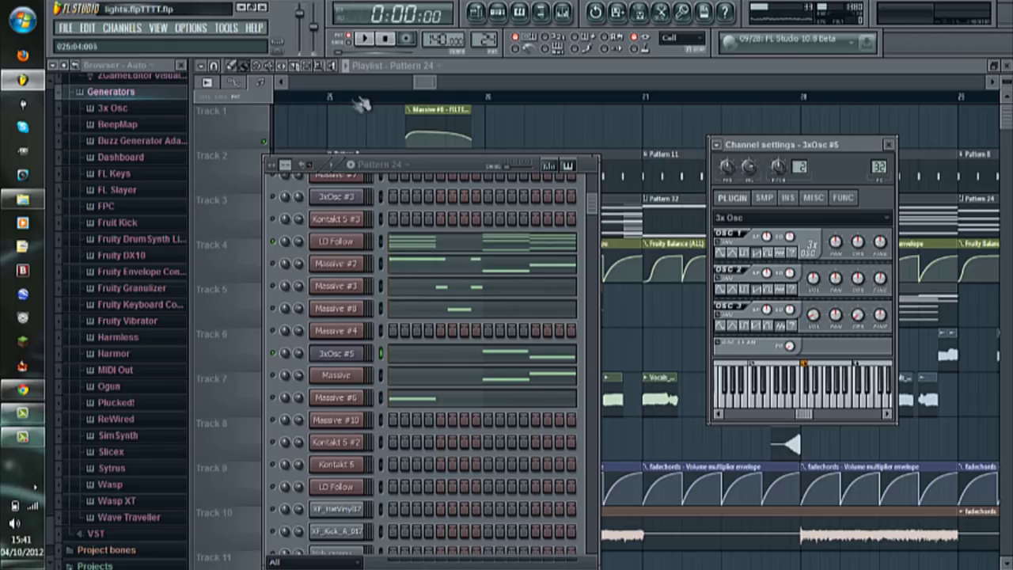
{"action": "left_click", "coordinate": [277, 354]}
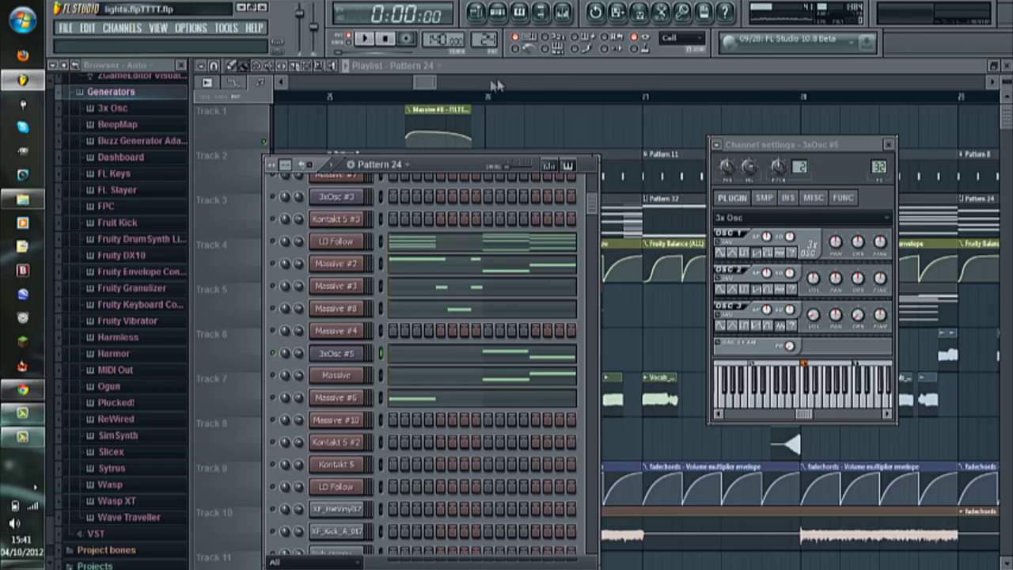
Step: Return to the playlist and select bars 25 and 26 as the playback range
{"action": "left_click", "coordinate": [434, 89]}
{"action": "scroll", "coordinate": [336, 282], "scroll_direction": "up", "scroll_amount": 2}
{"action": "left_click_drag", "start_coordinate": [344, 94], "coordinate": [843, 111]}
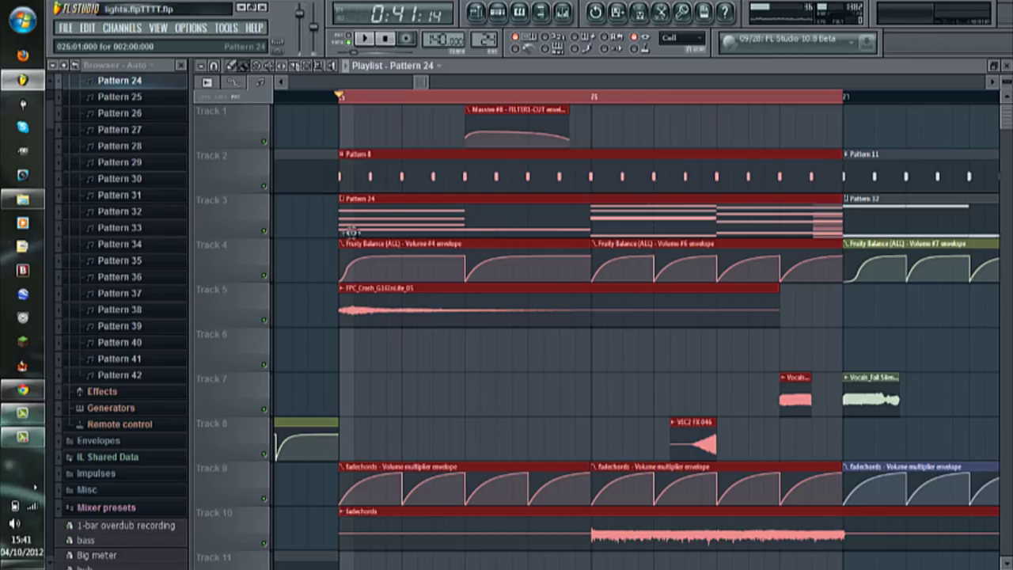
Step: Open Pattern 8 in the step sequencer, view its drum channels, and stop the pattern playback
{"action": "double_click", "coordinate": [377, 178]}
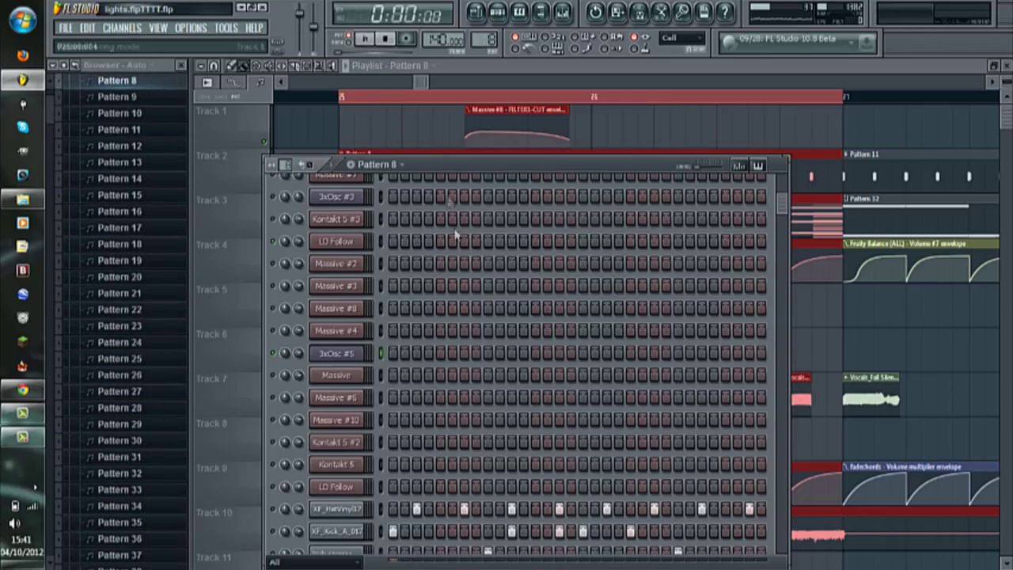
{"action": "scroll", "coordinate": [535, 340], "scroll_direction": "down", "scroll_amount": 5}
{"action": "scroll", "coordinate": [547, 337], "scroll_direction": "up", "scroll_amount": 2}
{"action": "key", "text": "space"}
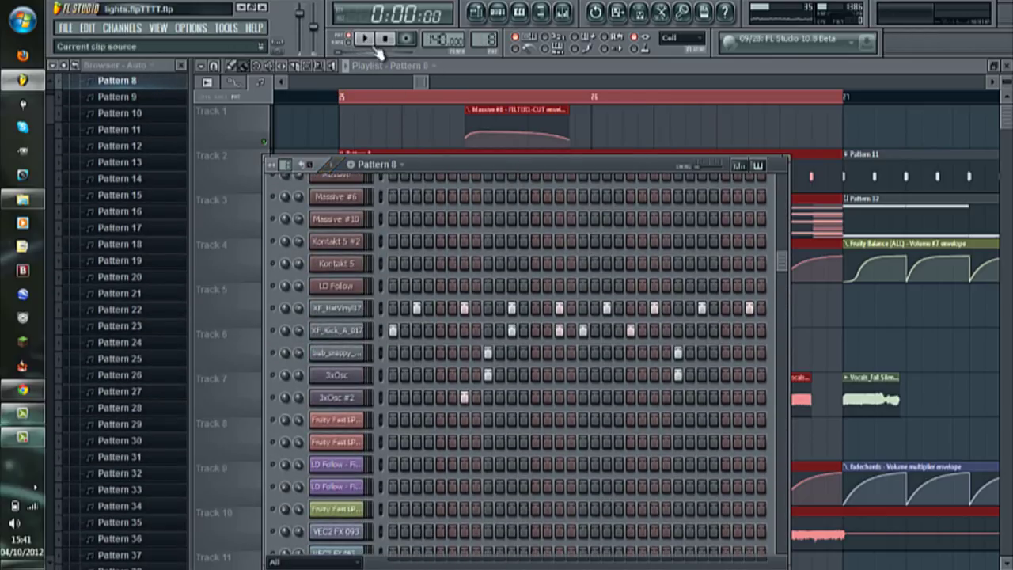
Step: Play the selected bars 25 and 26 in song mode with all of Pattern 8's channels enabled
{"action": "left_click", "coordinate": [364, 38]}
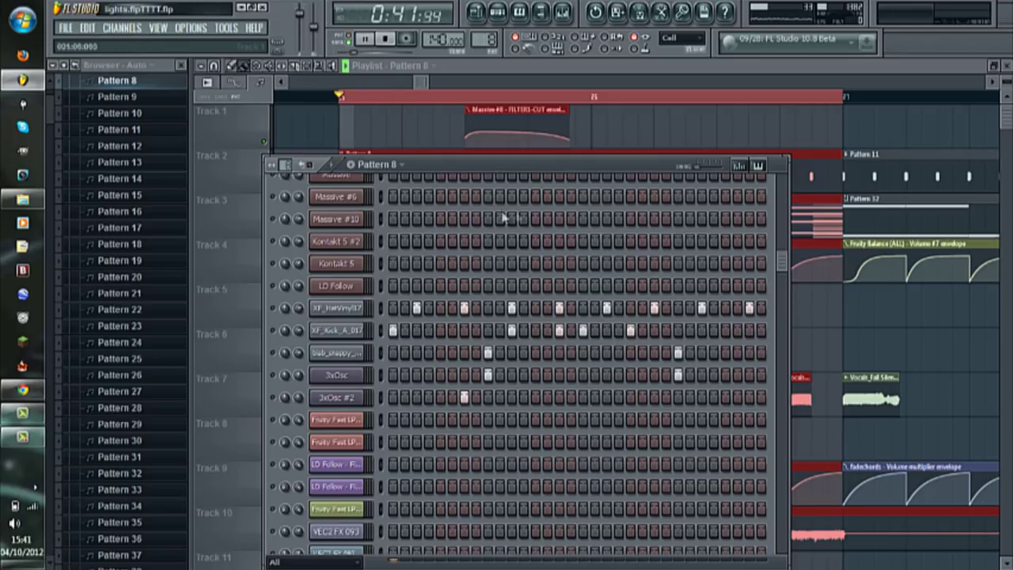
{"action": "key", "text": "space"}
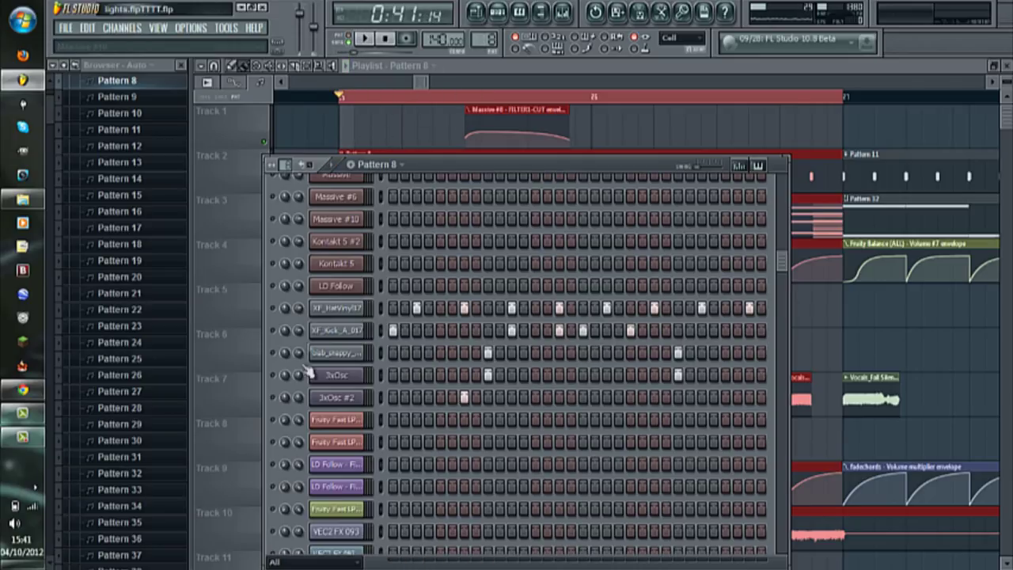
{"action": "key", "text": "space"}
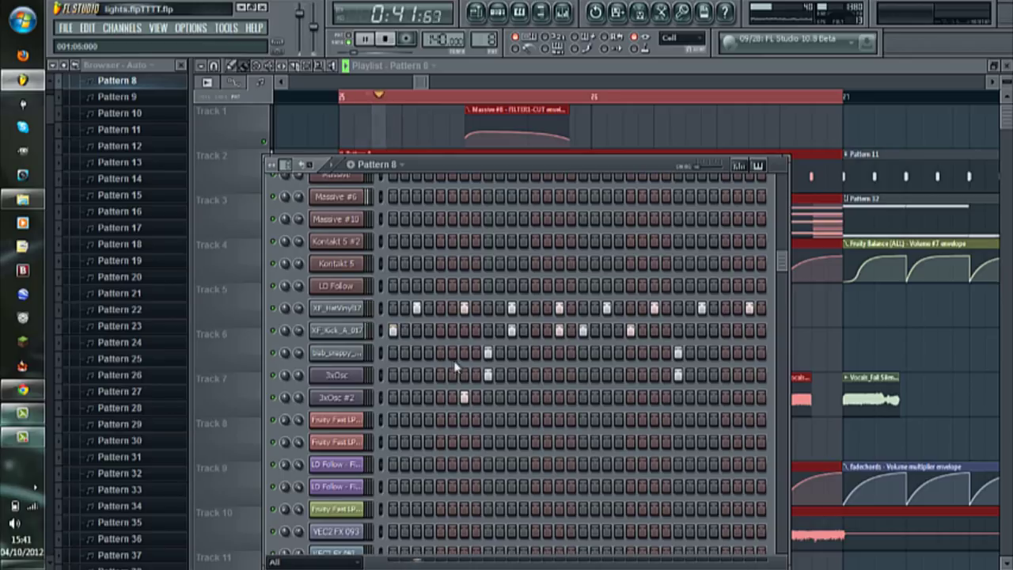
{"action": "key", "text": "space"}
{"action": "key", "text": "space"}
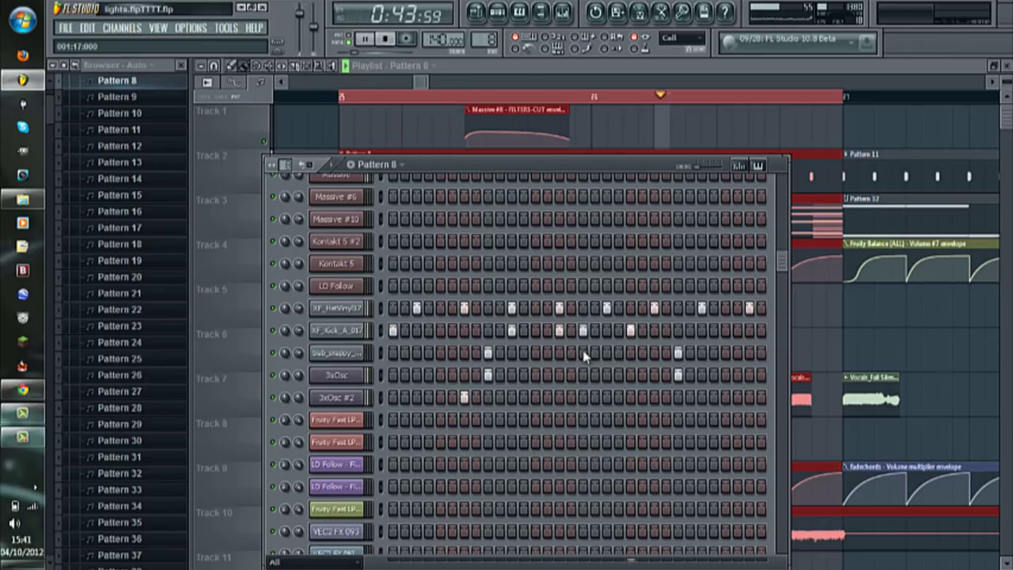
{"action": "key", "text": "space"}
Step: Play the selected section with only the playlist showing, and open the VEC2 FX 046 clip's settings before closing them
{"action": "key", "text": "F6"}
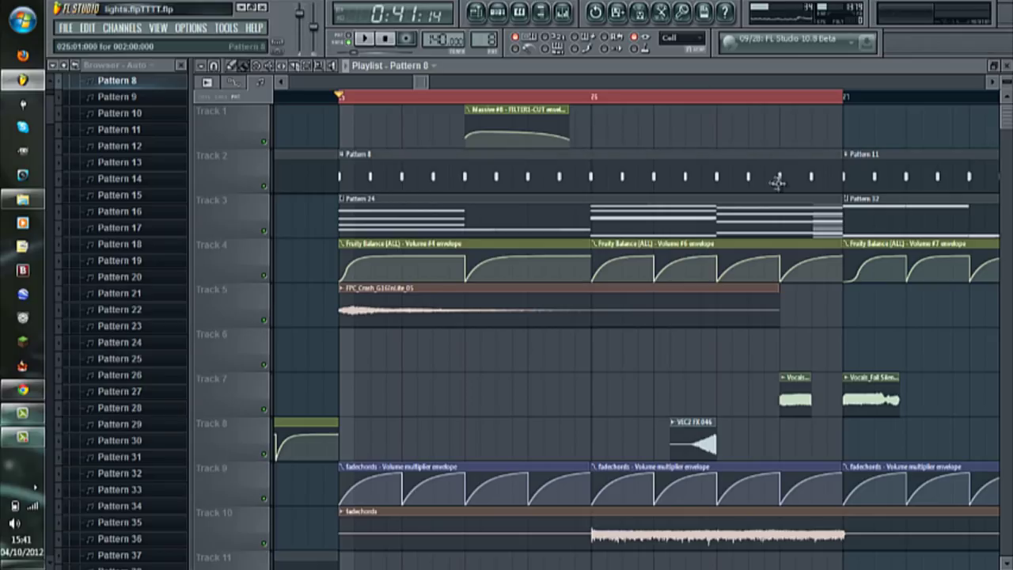
{"action": "key", "text": "space"}
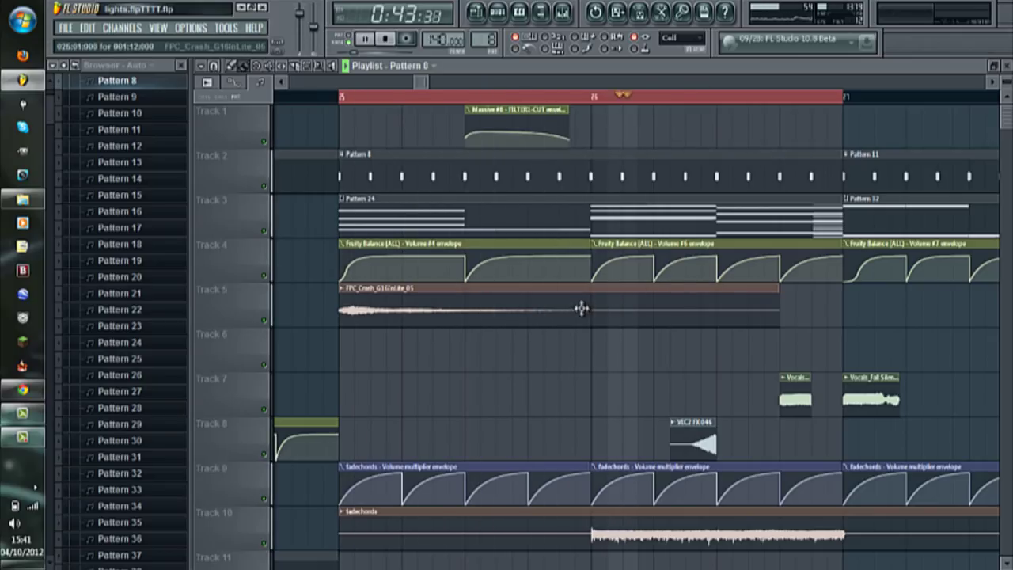
{"action": "key", "text": "space"}
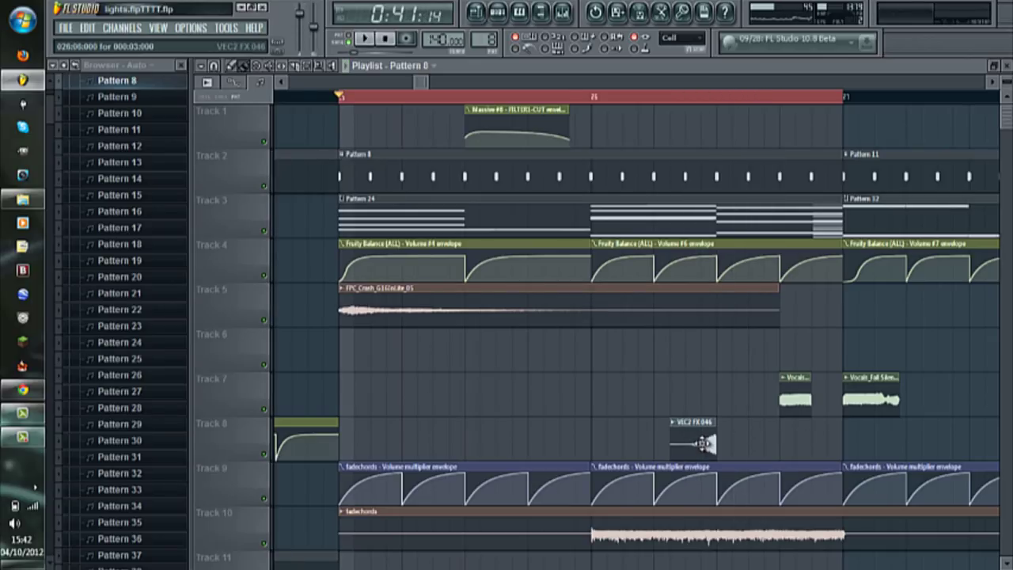
{"action": "double_click", "coordinate": [703, 443]}
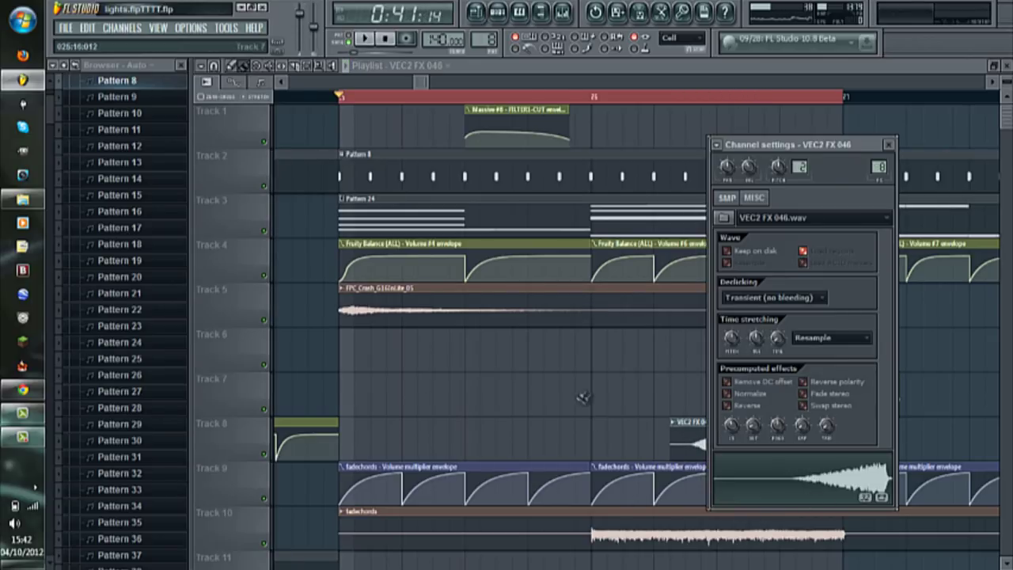
{"action": "key", "text": "Escape"}
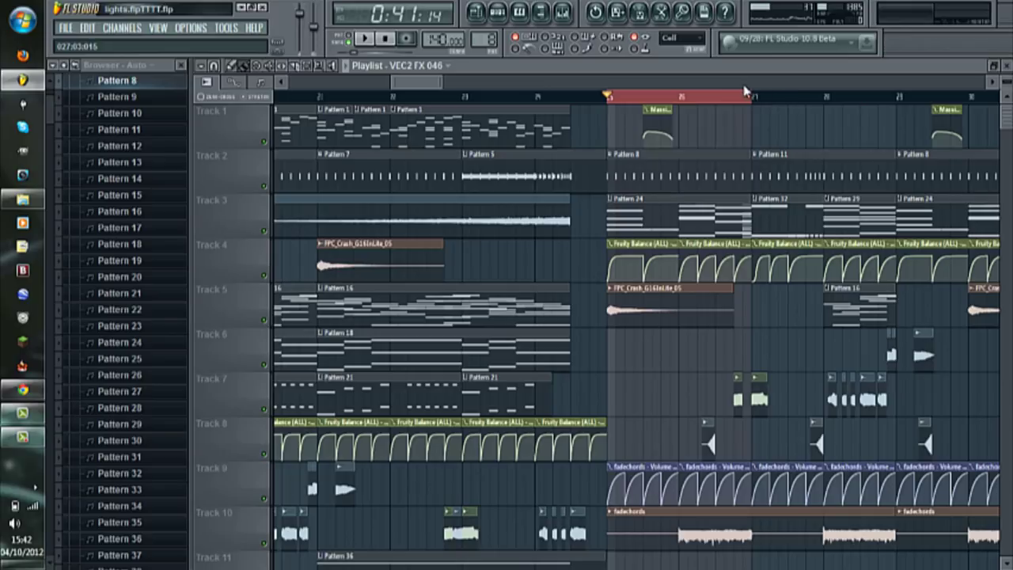
Step: Play the arrangement from bar 27, and view Pattern 32's Massive #7 notes in the piano roll before returning to the playlist
{"action": "left_click", "coordinate": [753, 101]}
{"action": "key", "text": "space"}
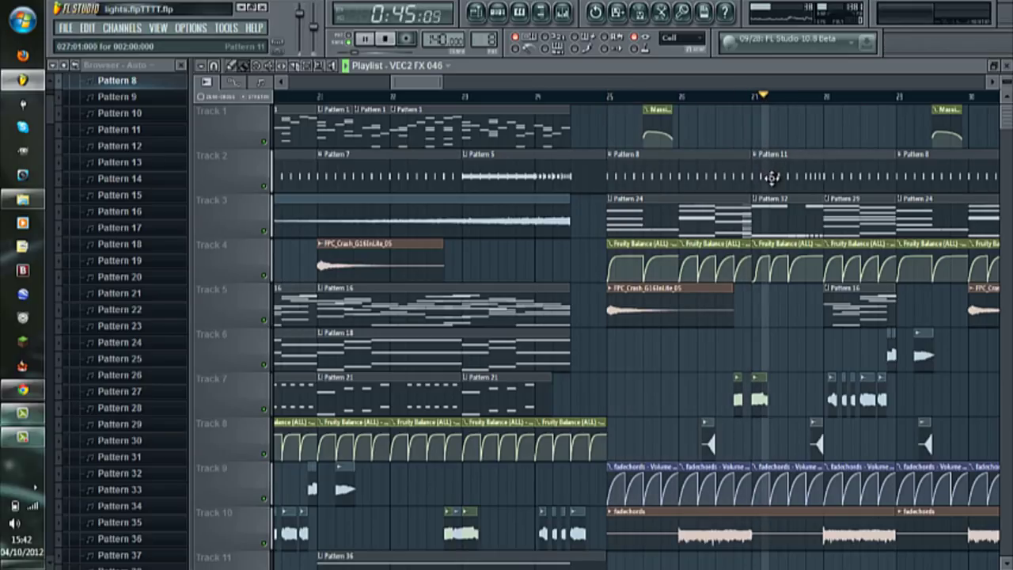
{"action": "key", "text": "space"}
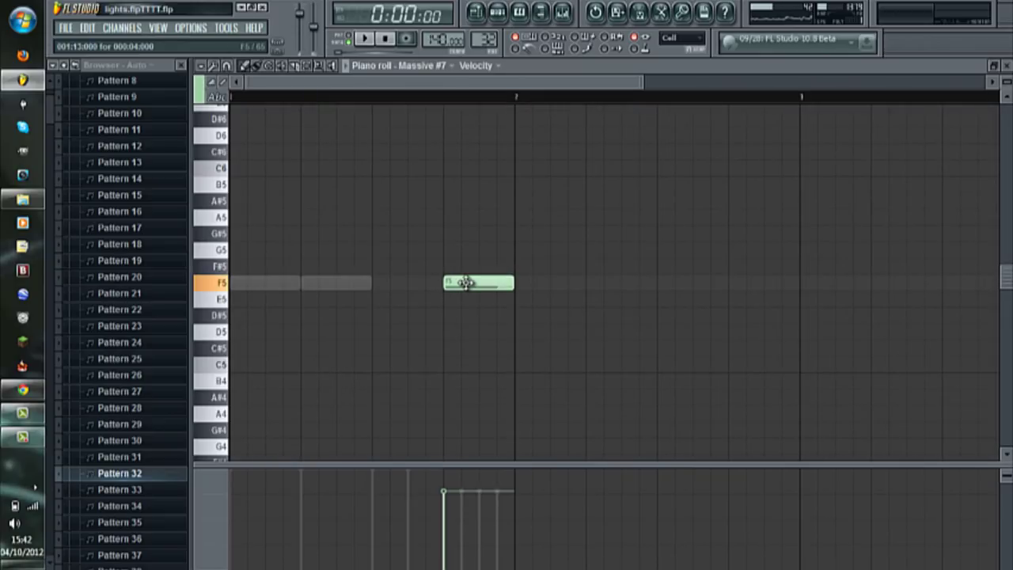
{"action": "left_click", "coordinate": [476, 11]}
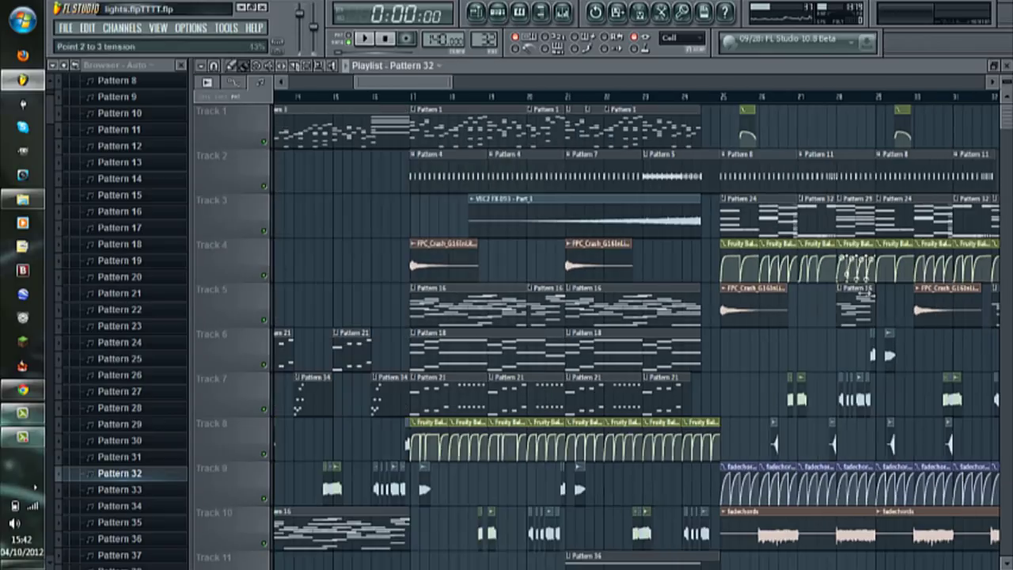
Step: Solo Track 5 and place the playhead at bar 60, where the Pattern 16 clip starts
{"action": "scroll", "coordinate": [999, 393], "scroll_direction": "up", "scroll_amount": 1}
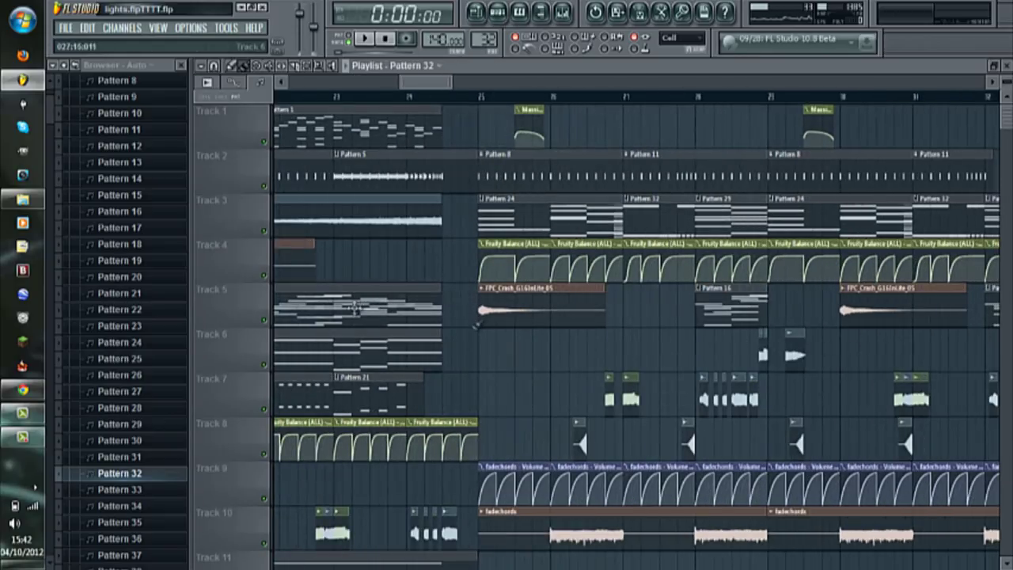
{"action": "right_click", "coordinate": [265, 320]}
{"action": "left_click_drag", "start_coordinate": [681, 83], "coordinate": [630, 82]}
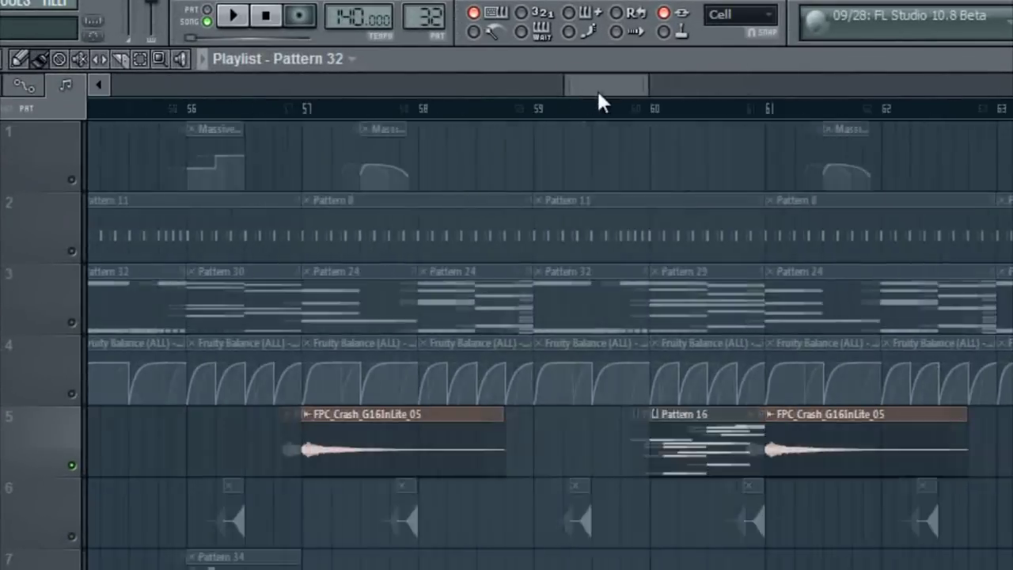
{"action": "left_click", "coordinate": [467, 109]}
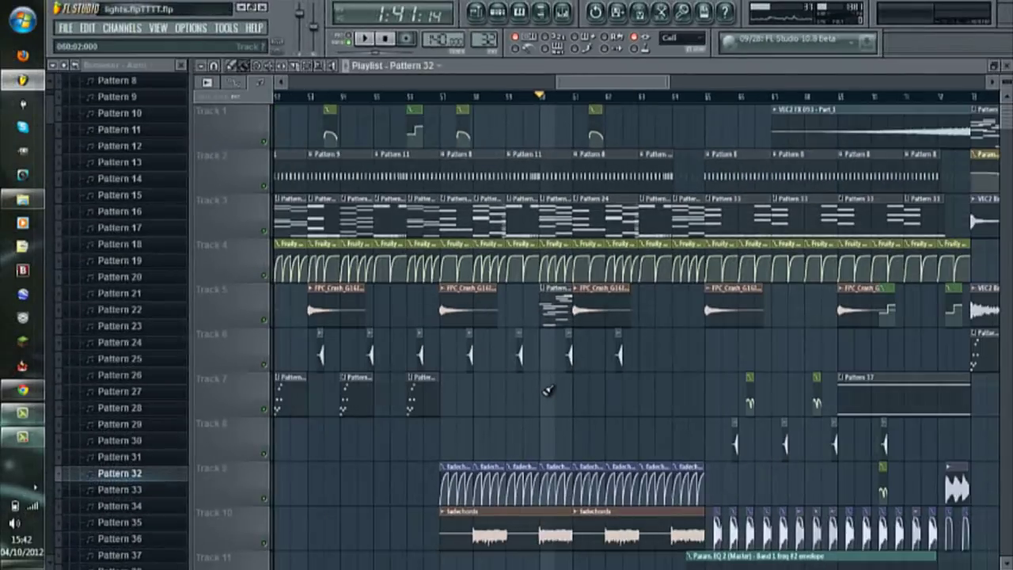
Step: Play the arrangement from bar 65, examine the clips on its tracks down to Track 11, and stop playback
{"action": "scroll", "coordinate": [547, 391], "scroll_direction": "down", "scroll_amount": 1}
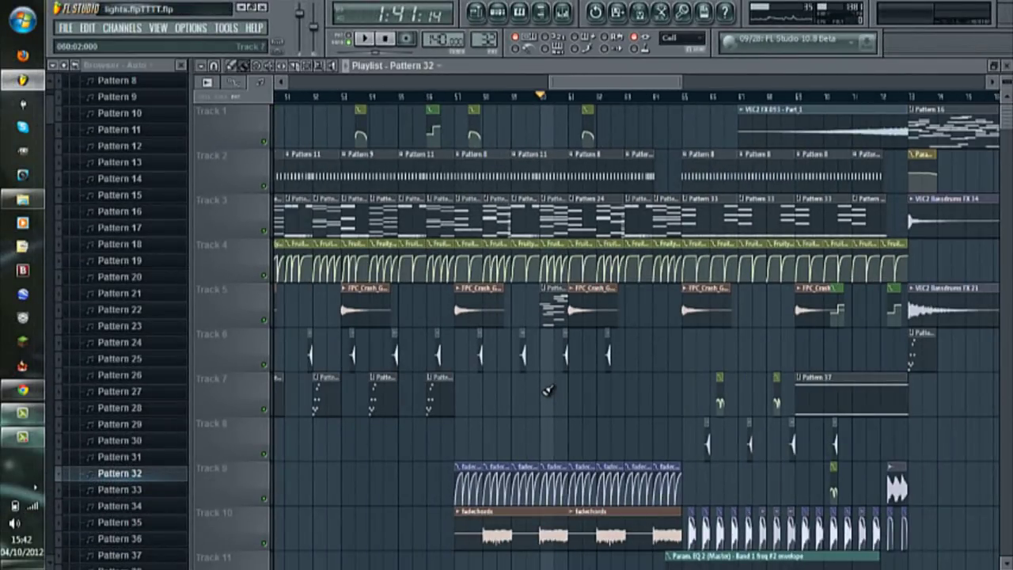
{"action": "scroll", "coordinate": [538, 277], "scroll_direction": "down", "scroll_amount": 4}
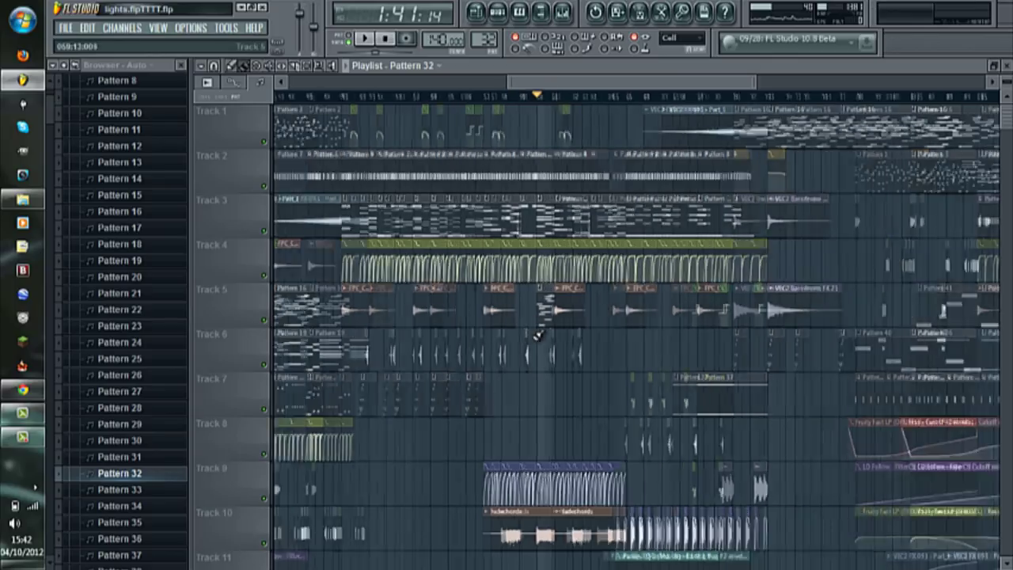
{"action": "scroll", "coordinate": [507, 416], "scroll_direction": "up", "scroll_amount": 1}
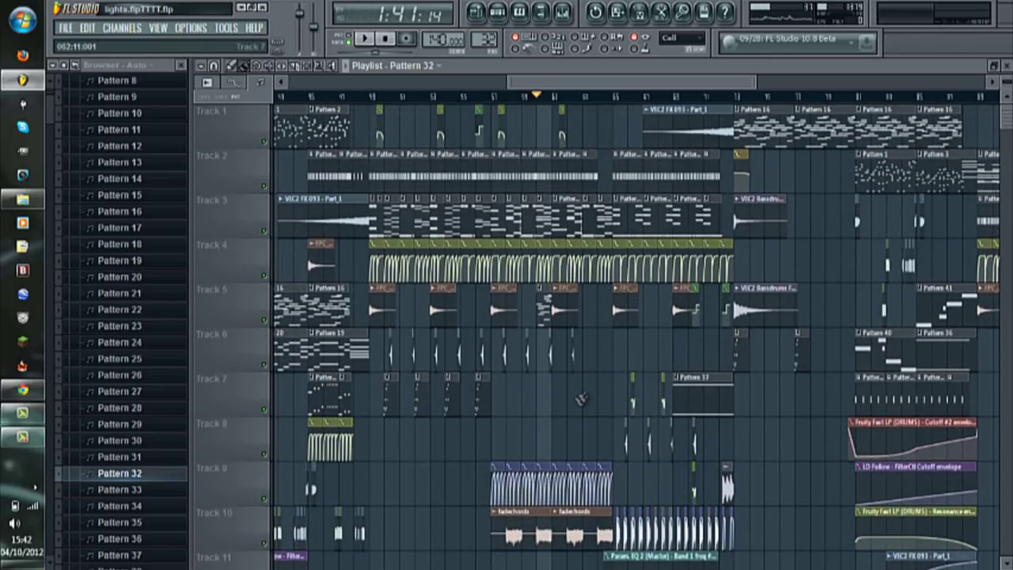
{"action": "left_click", "coordinate": [554, 97]}
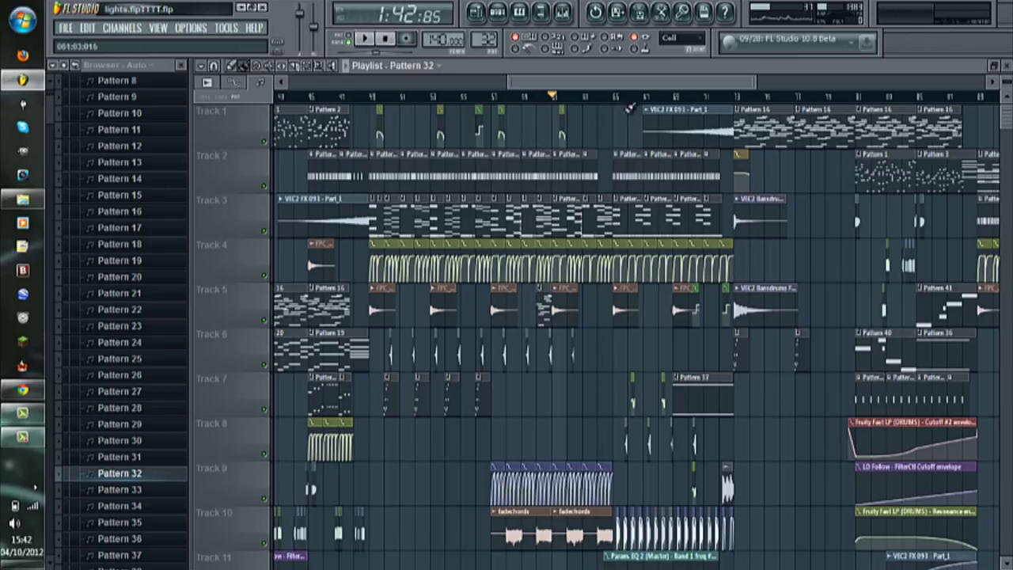
{"action": "left_click", "coordinate": [615, 97]}
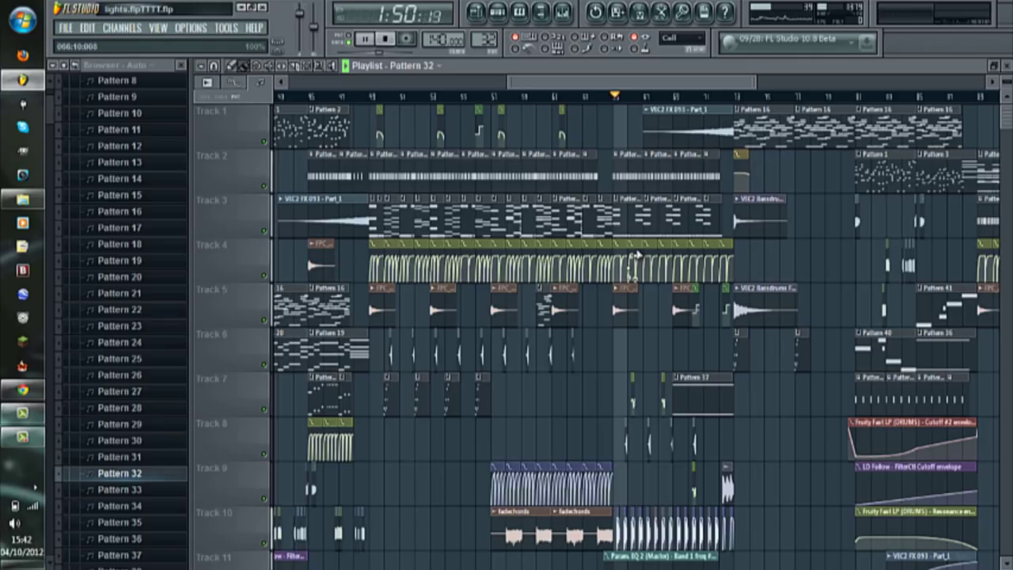
{"action": "scroll", "coordinate": [565, 289], "scroll_direction": "up", "scroll_amount": 4}
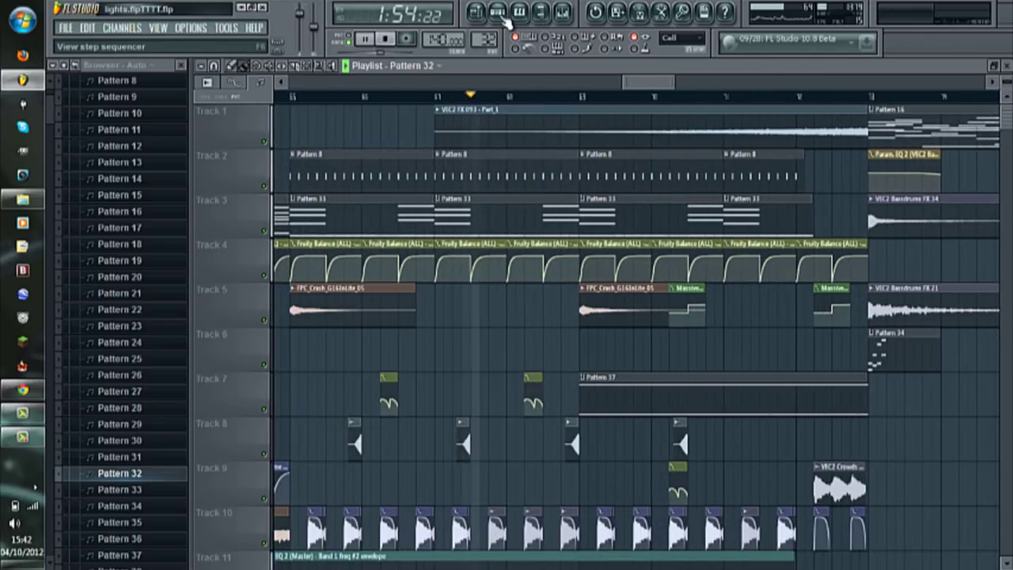
{"action": "scroll", "coordinate": [269, 373], "scroll_direction": "down", "scroll_amount": 4}
{"action": "key", "text": "space"}
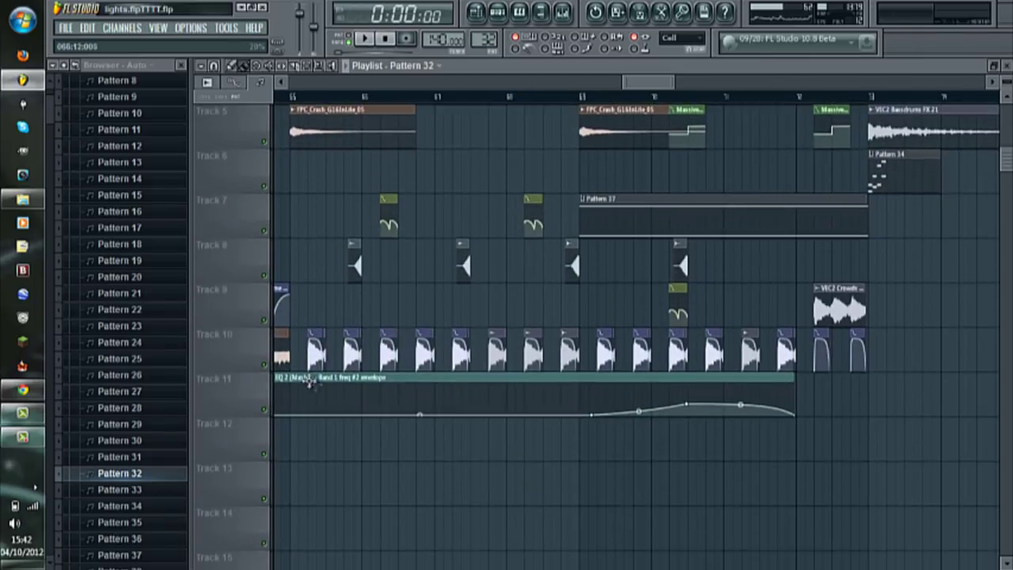
Step: Solo Track 10 and play it from bar 65, adding Track 8 during playback
{"action": "right_click", "coordinate": [266, 366]}
{"action": "left_click", "coordinate": [307, 95]}
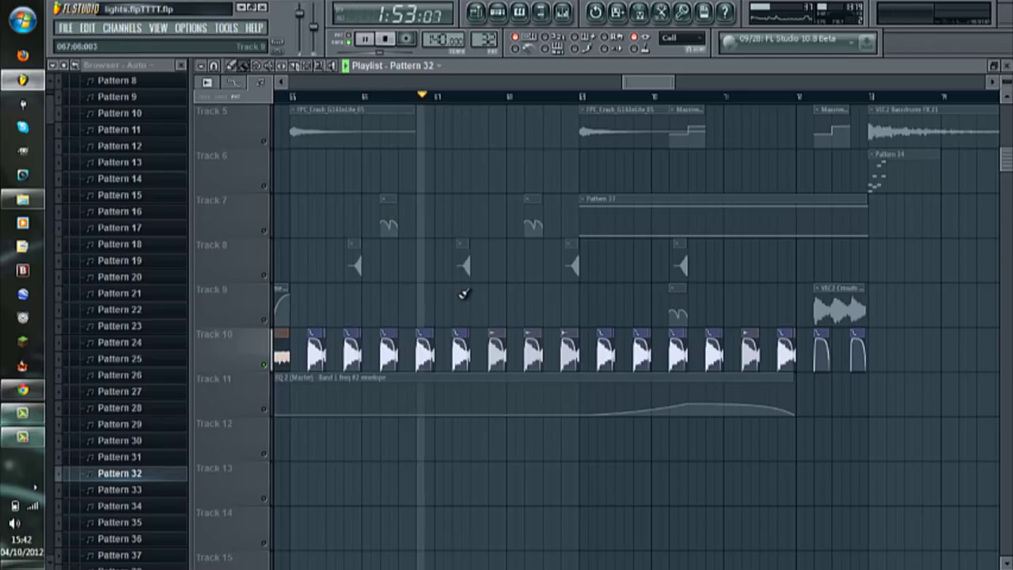
{"action": "left_click", "coordinate": [264, 275]}
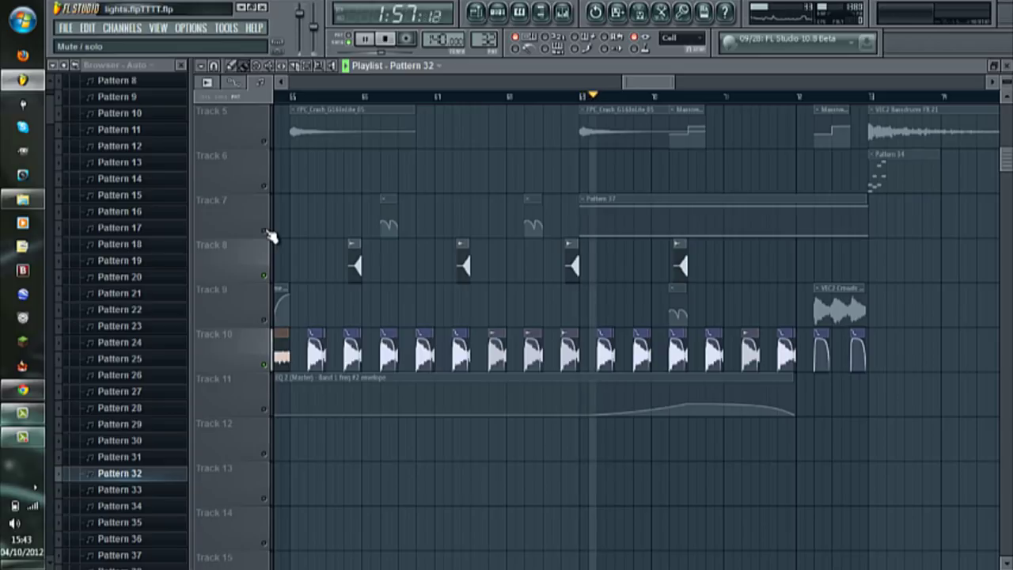
Step: Turn all tracks back on and play the full arrangement from bar 65, viewing the clips down to Track 11
{"action": "left_click", "coordinate": [266, 231]}
{"action": "scroll", "coordinate": [238, 261], "scroll_direction": "up", "scroll_amount": 4}
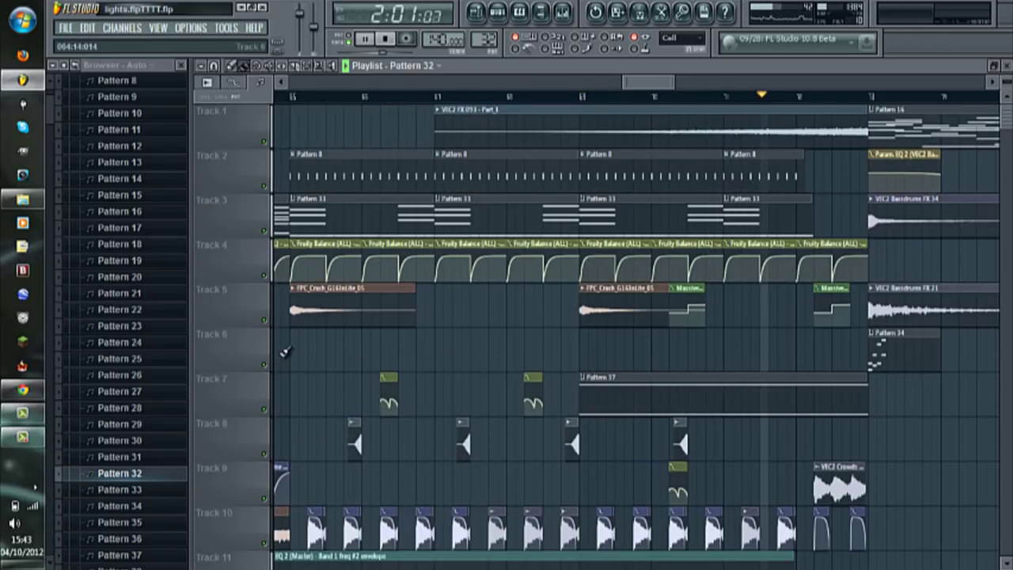
{"action": "left_click", "coordinate": [305, 98]}
{"action": "scroll", "coordinate": [534, 256], "scroll_direction": "down", "scroll_amount": 3}
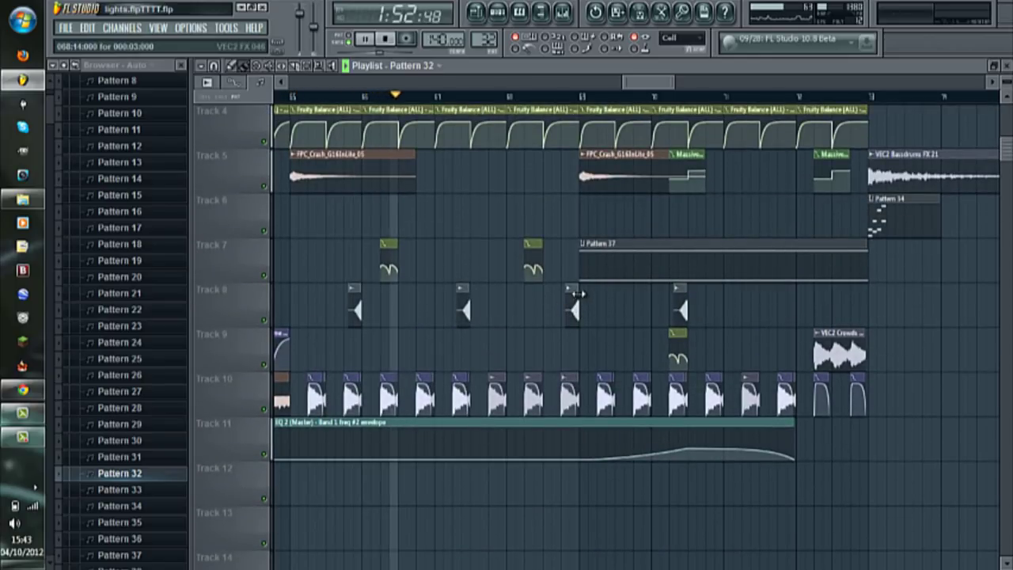
{"action": "scroll", "coordinate": [534, 335], "scroll_direction": "up", "scroll_amount": 3}
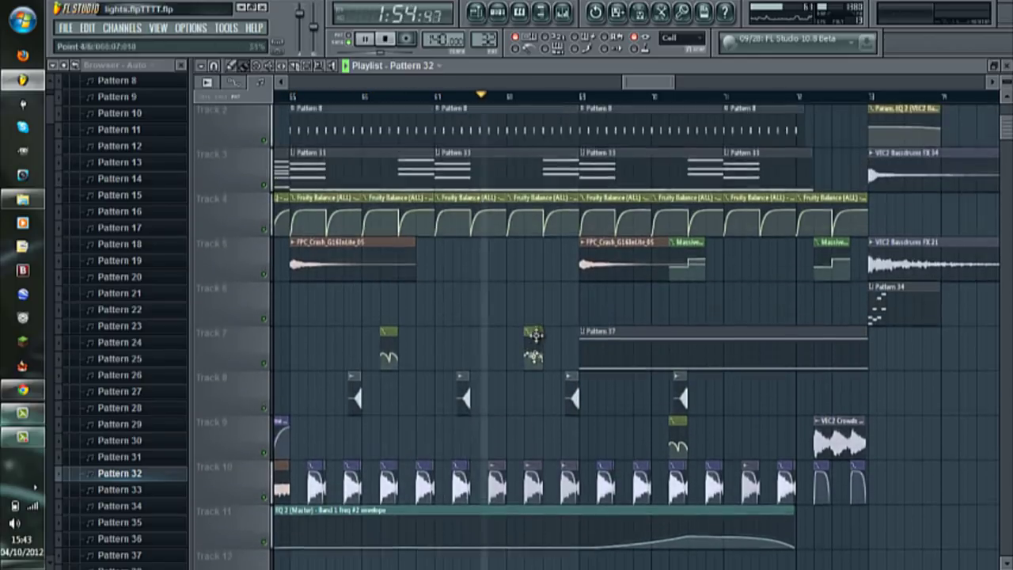
Step: Follow playback through bars 73 to 88, examining the Pattern 16, Pattern 1 and Pattern 40 clips and the filter automation
{"action": "scroll", "coordinate": [536, 344], "scroll_direction": "down", "scroll_amount": 3, "text": "ctrl"}
{"action": "scroll", "coordinate": [696, 402], "scroll_direction": "up", "scroll_amount": 2, "text": "ctrl"}
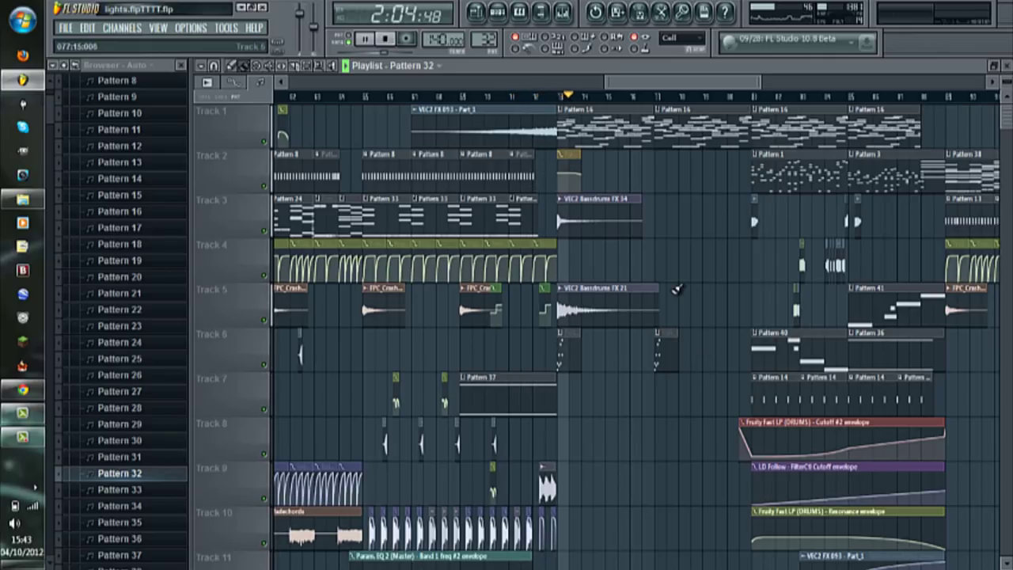
{"action": "scroll", "coordinate": [702, 180], "scroll_direction": "up", "scroll_amount": 3}
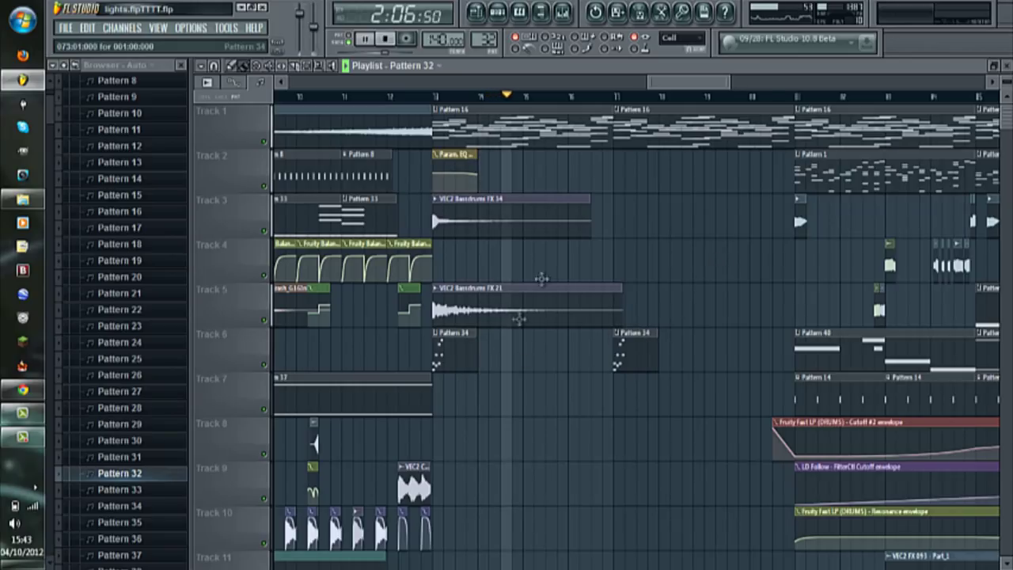
{"action": "left_click_drag", "start_coordinate": [685, 83], "coordinate": [737, 89]}
{"action": "scroll", "coordinate": [795, 313], "scroll_direction": "down", "scroll_amount": 2}
{"action": "scroll", "coordinate": [763, 264], "scroll_direction": "down", "scroll_amount": 1}
{"action": "scroll", "coordinate": [765, 266], "scroll_direction": "down", "scroll_amount": 3}
{"action": "scroll", "coordinate": [765, 266], "scroll_direction": "up", "scroll_amount": 3}
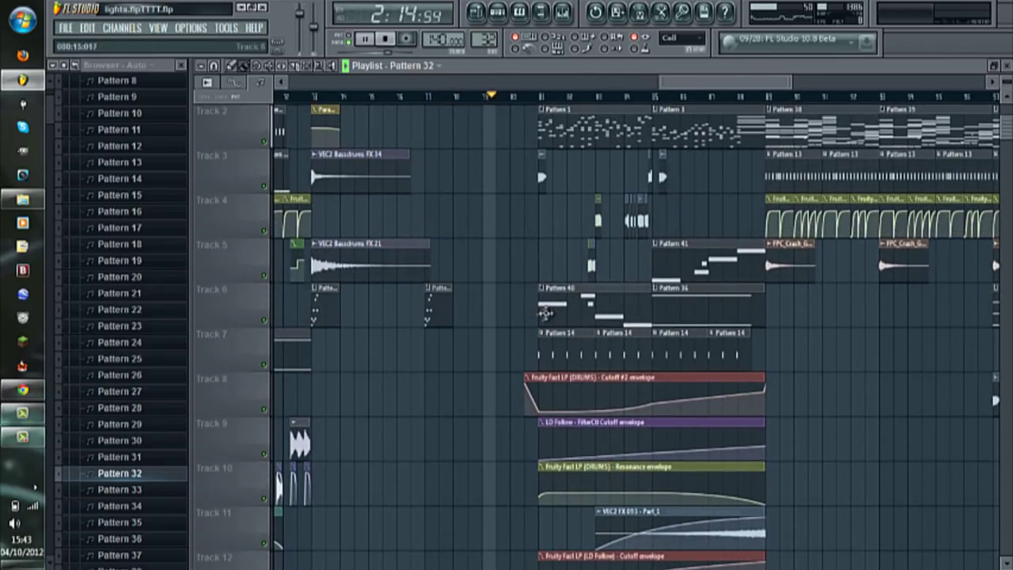
{"action": "scroll", "coordinate": [543, 315], "scroll_direction": "up", "scroll_amount": 1}
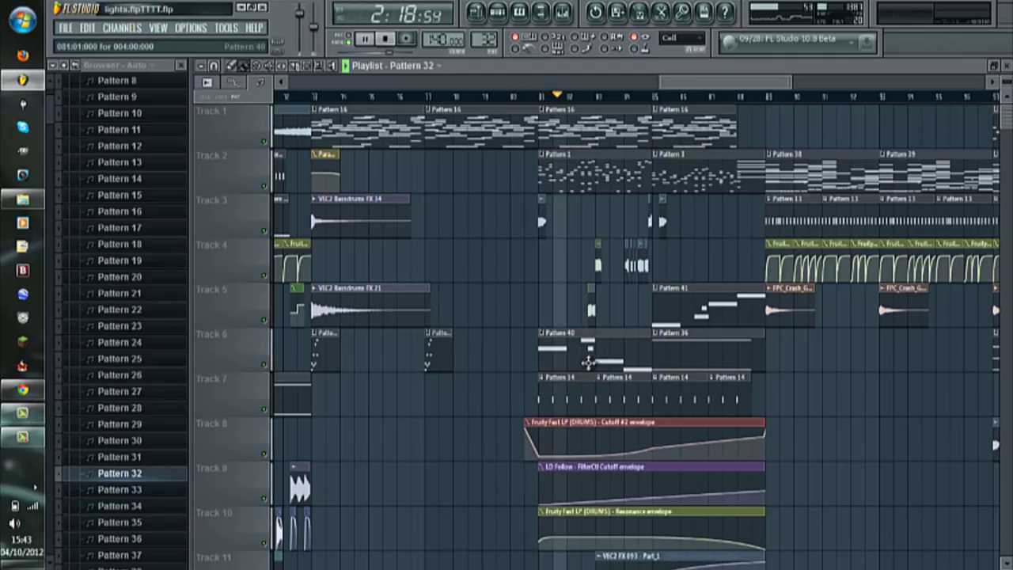
{"action": "scroll", "coordinate": [604, 358], "scroll_direction": "up", "scroll_amount": 3}
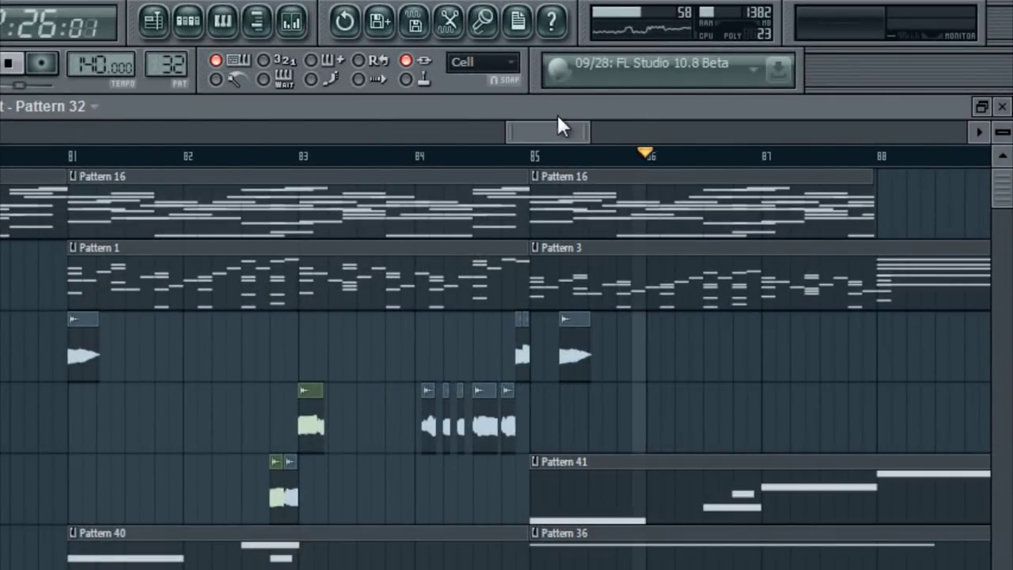
Step: Follow playback from bar 85 past the Pattern 38 and 39 clips to the Pattern 15 clip, and stop it
{"action": "left_click_drag", "start_coordinate": [558, 126], "coordinate": [577, 130]}
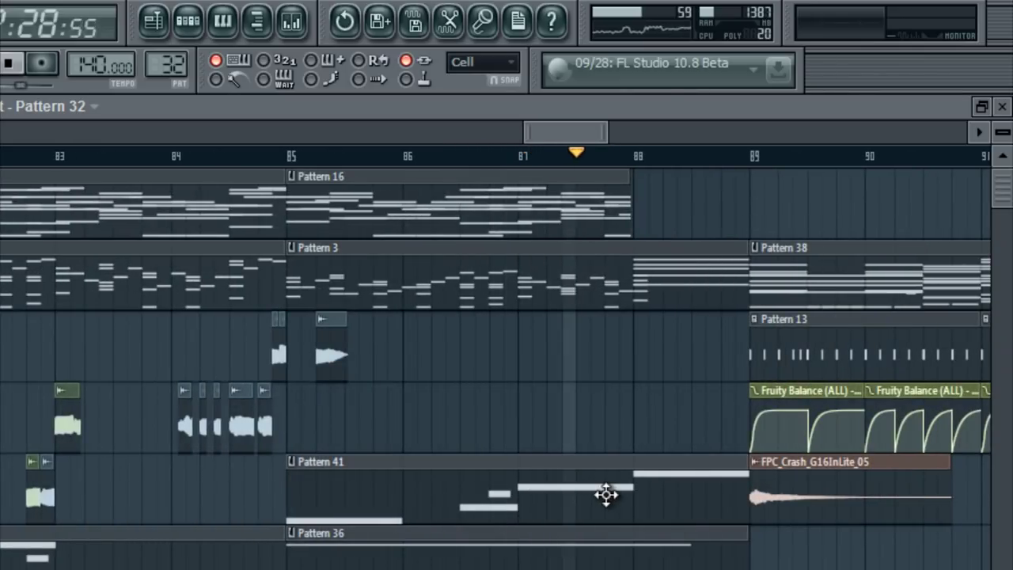
{"action": "left_click_drag", "start_coordinate": [571, 134], "coordinate": [622, 133]}
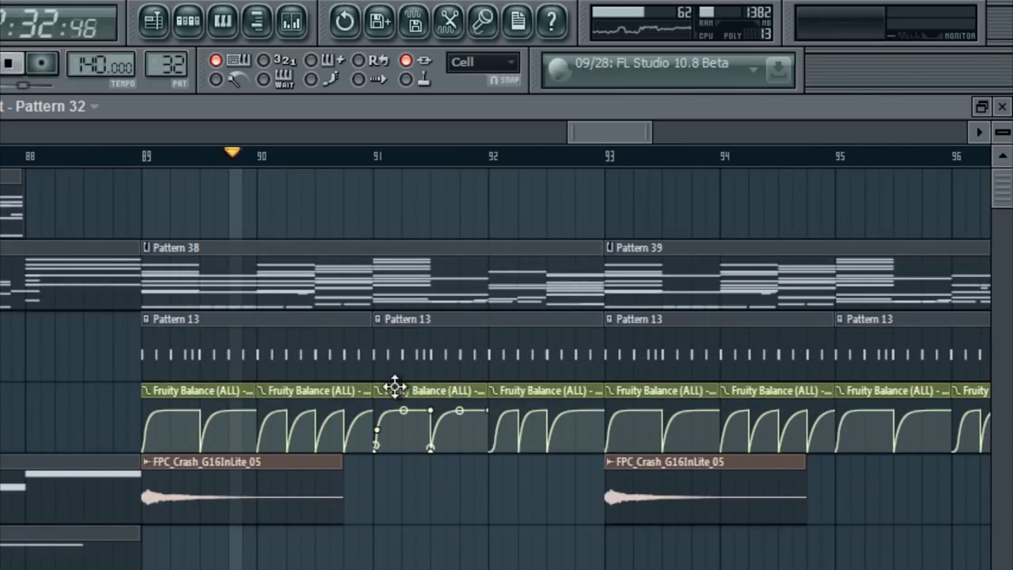
{"action": "mouse_move", "coordinate": [604, 130]}
{"action": "left_mouse_down"}
{"action": "mouse_move", "coordinate": [632, 124]}
{"action": "mouse_move", "coordinate": [619, 127]}
{"action": "left_mouse_up"}
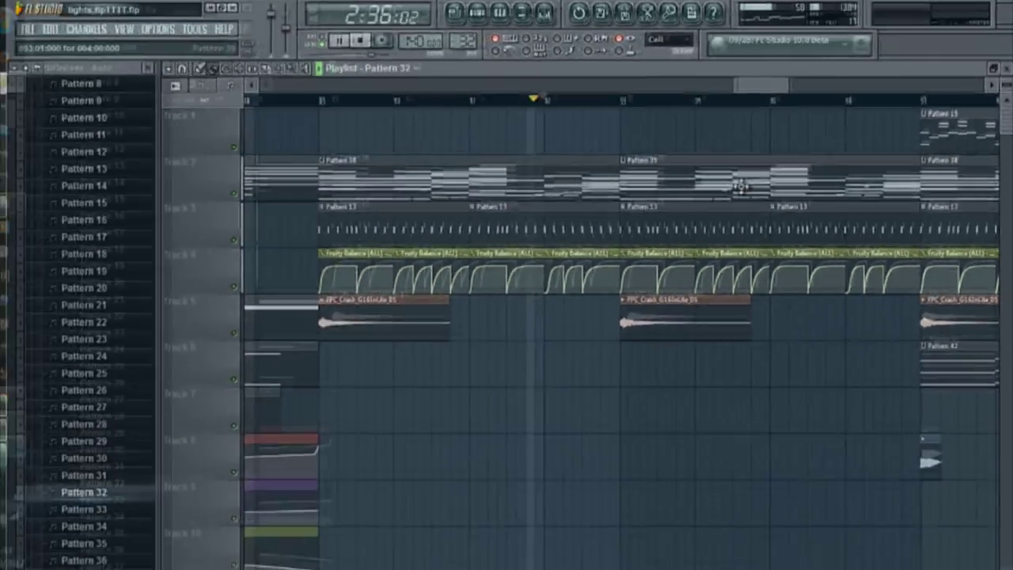
{"action": "scroll", "coordinate": [741, 186], "scroll_direction": "down", "scroll_amount": 3}
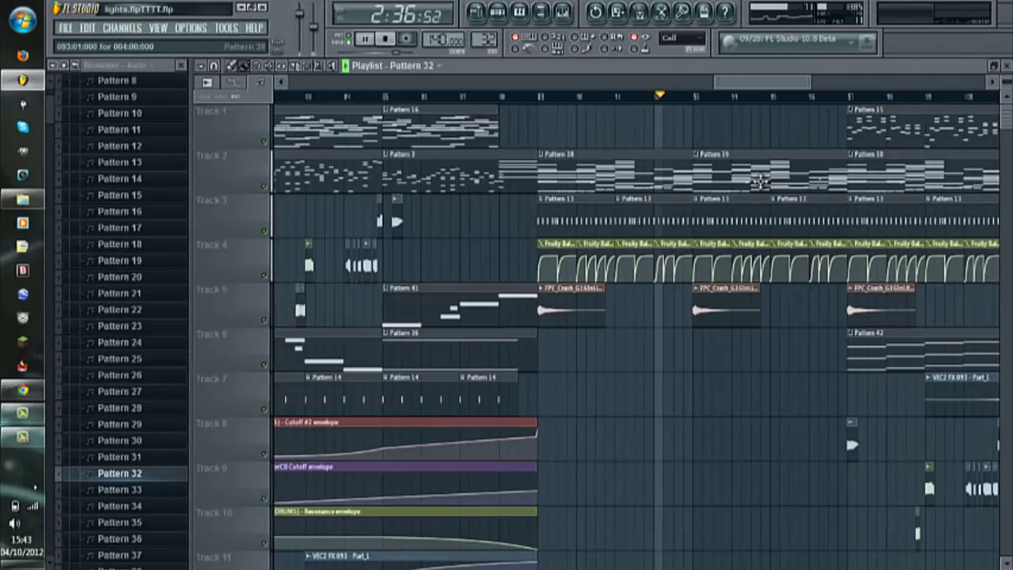
{"action": "left_click_drag", "start_coordinate": [756, 87], "coordinate": [776, 87]}
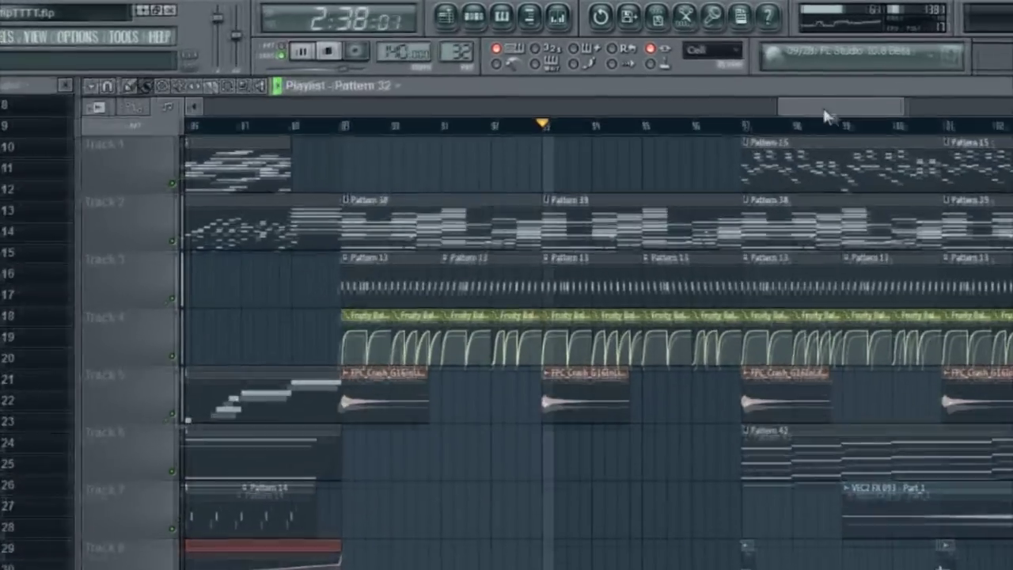
{"action": "left_click_drag", "start_coordinate": [825, 116], "coordinate": [844, 121]}
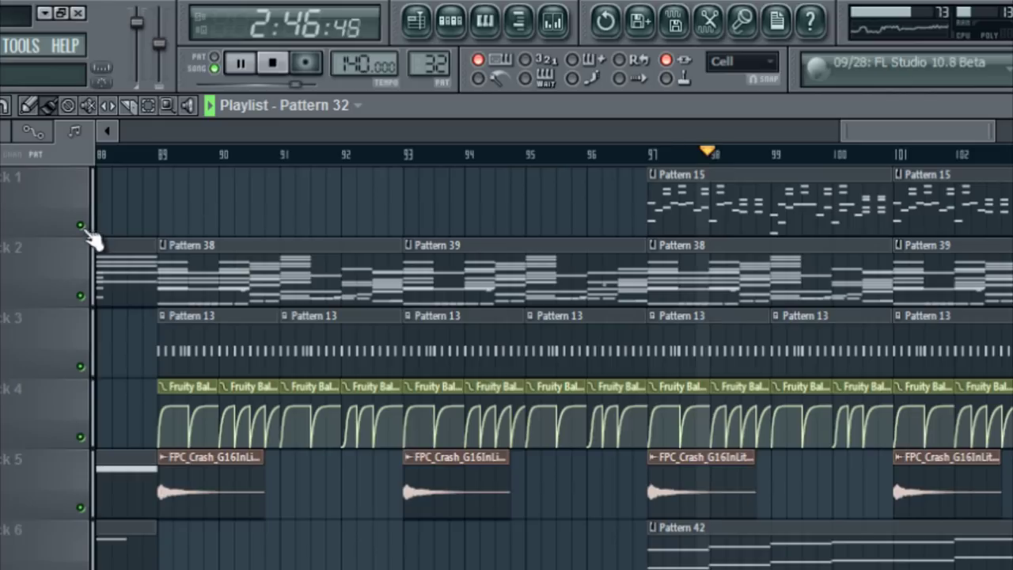
{"action": "key", "text": "space"}
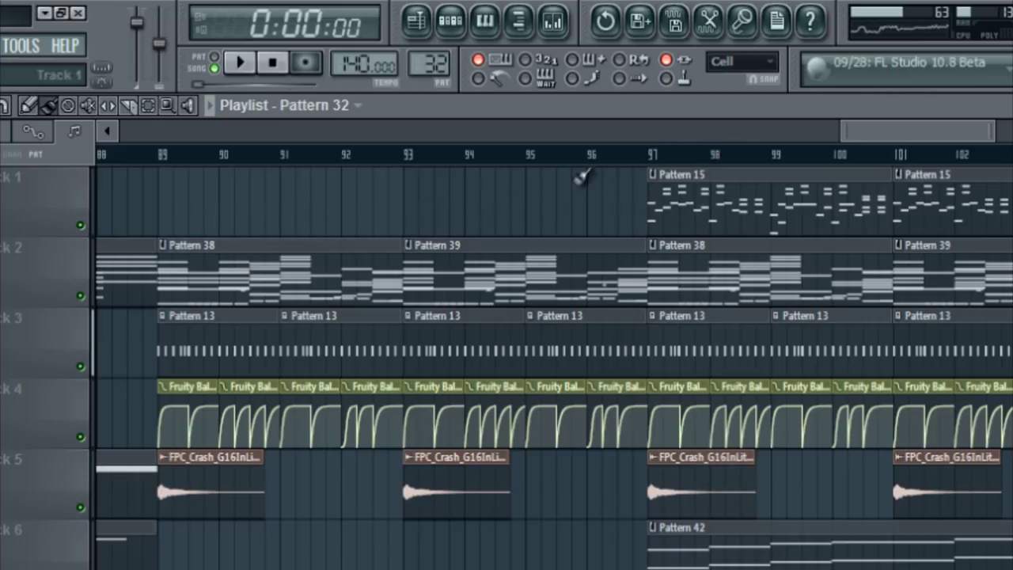
Step: Solo Track 1 with the playhead at bar 97, and view its clips around bars 42 to 56 before ending the solo
{"action": "right_click", "coordinate": [80, 225]}
{"action": "left_click", "coordinate": [652, 152]}
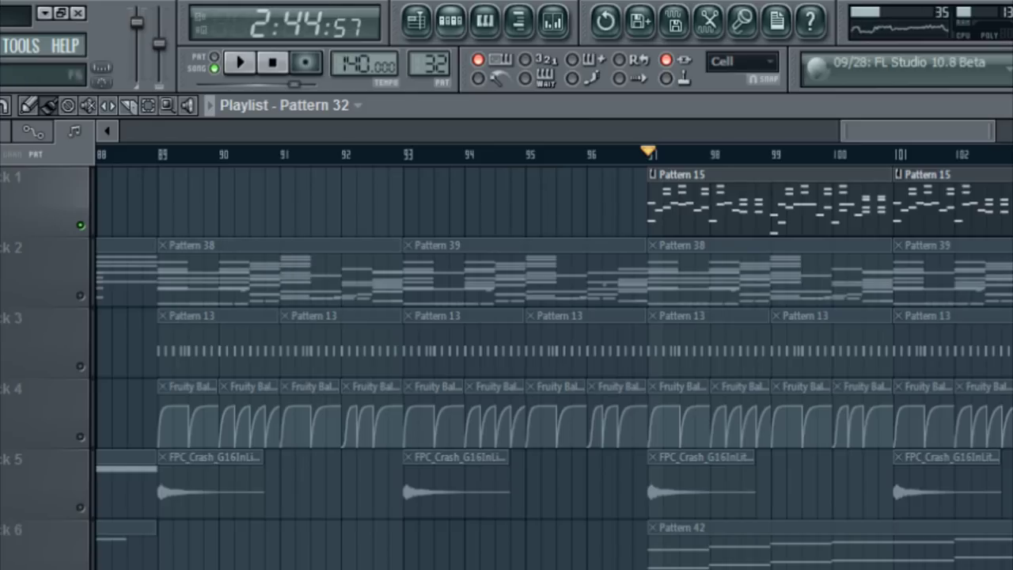
{"action": "left_click_drag", "start_coordinate": [947, 133], "coordinate": [570, 158]}
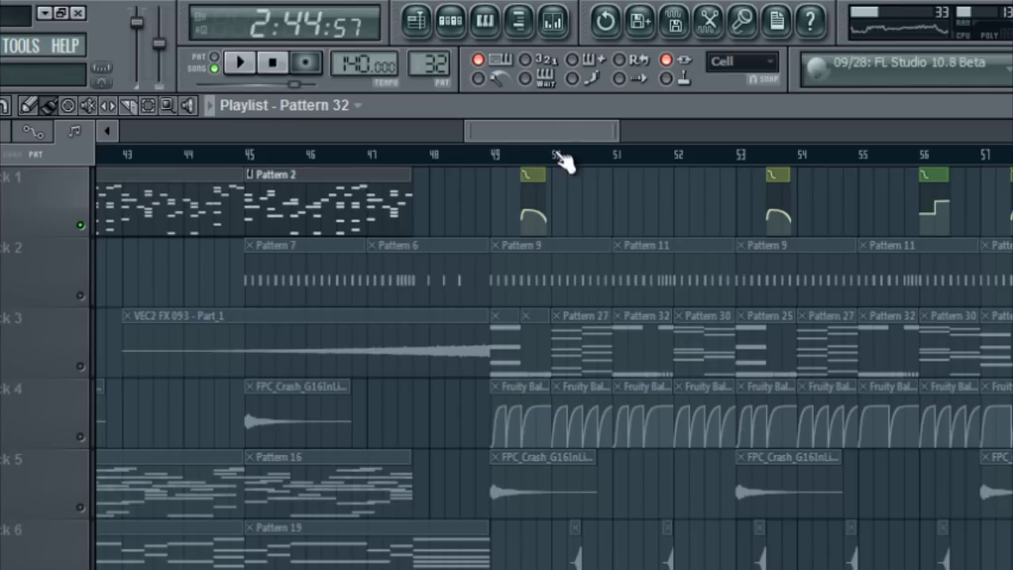
{"action": "left_click_drag", "start_coordinate": [551, 123], "coordinate": [519, 127]}
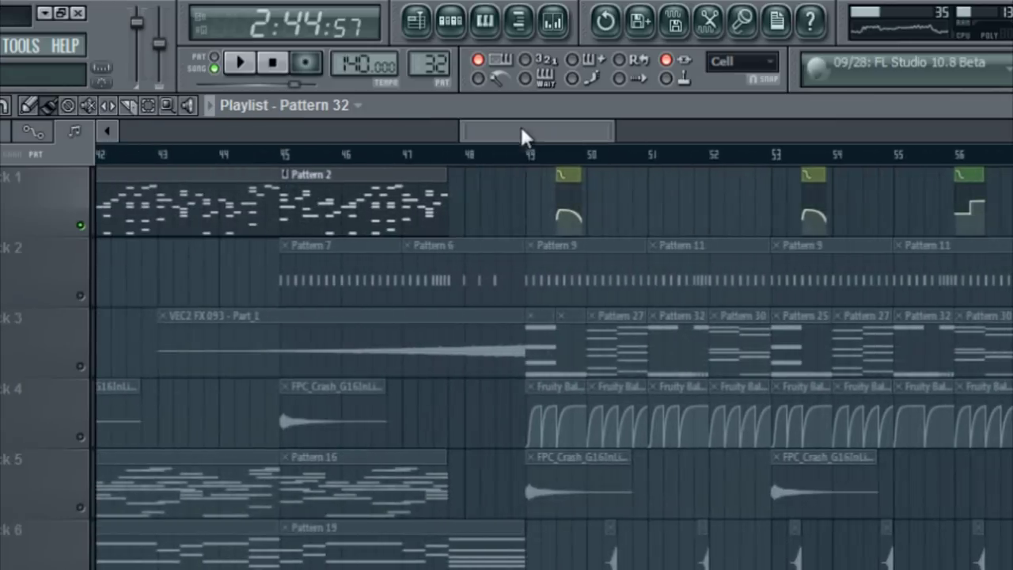
{"action": "right_click", "coordinate": [80, 370]}
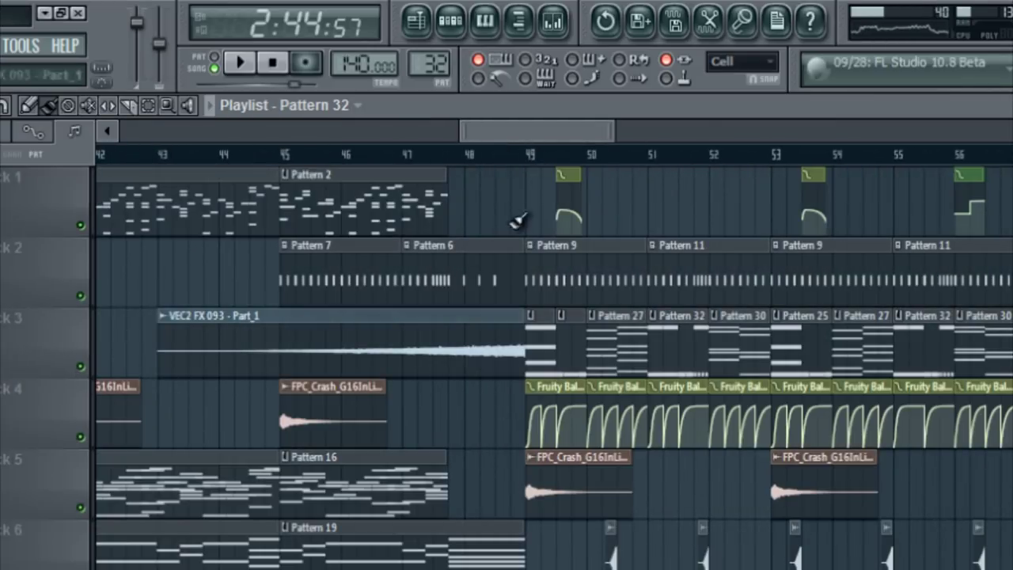
Step: Solo Track 3 and play its patterns from bar 49, stopping playback after listening
{"action": "left_click", "coordinate": [541, 158]}
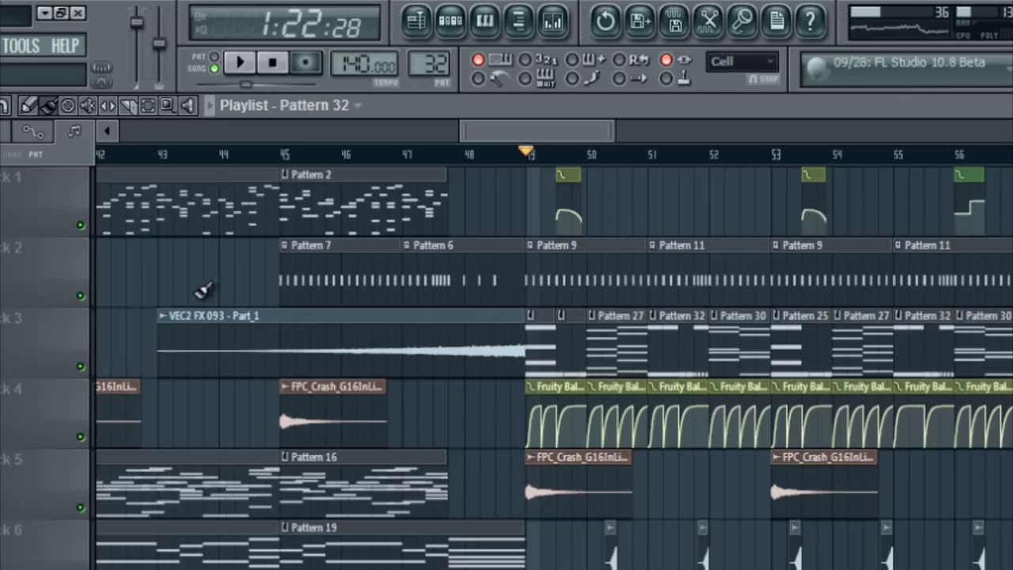
{"action": "right_click", "coordinate": [82, 366]}
{"action": "key", "text": "space"}
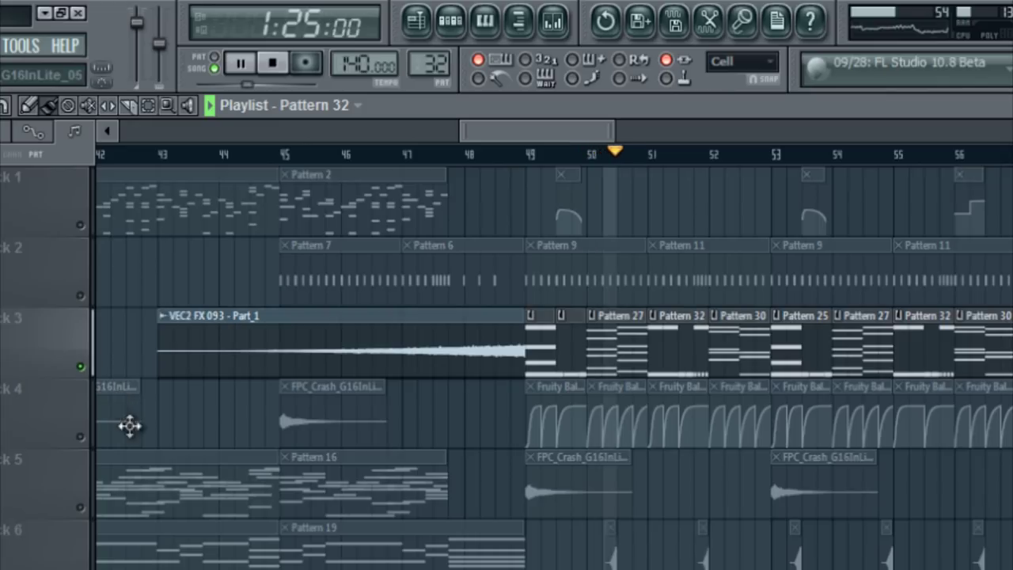
{"action": "key", "text": "space"}
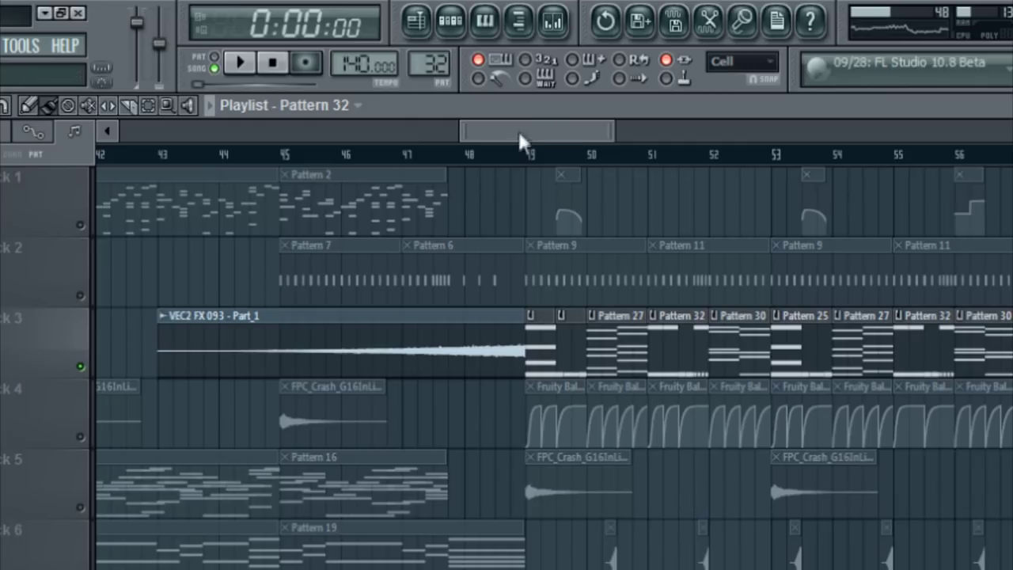
Step: Play the soloed Track 3 from bar 65 to hear the Pattern 33 clip, and stop playback
{"action": "left_click_drag", "start_coordinate": [531, 132], "coordinate": [680, 137]}
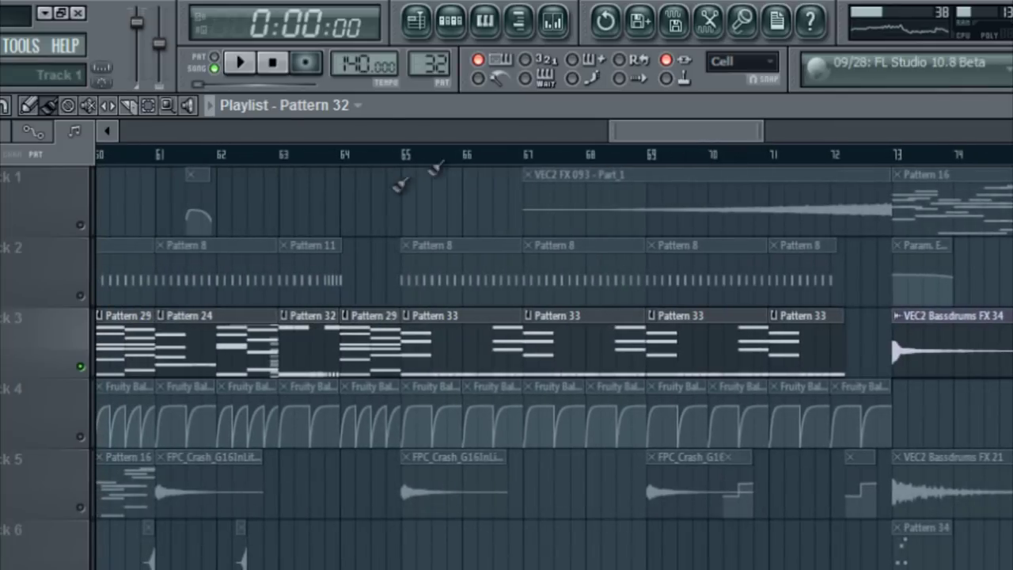
{"action": "left_click", "coordinate": [408, 155]}
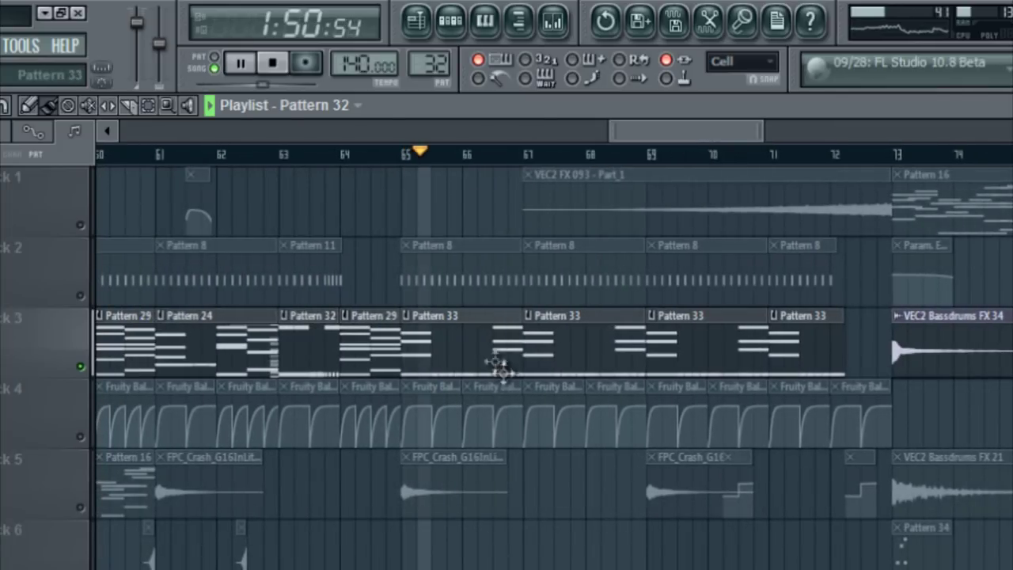
{"action": "key", "text": "space"}
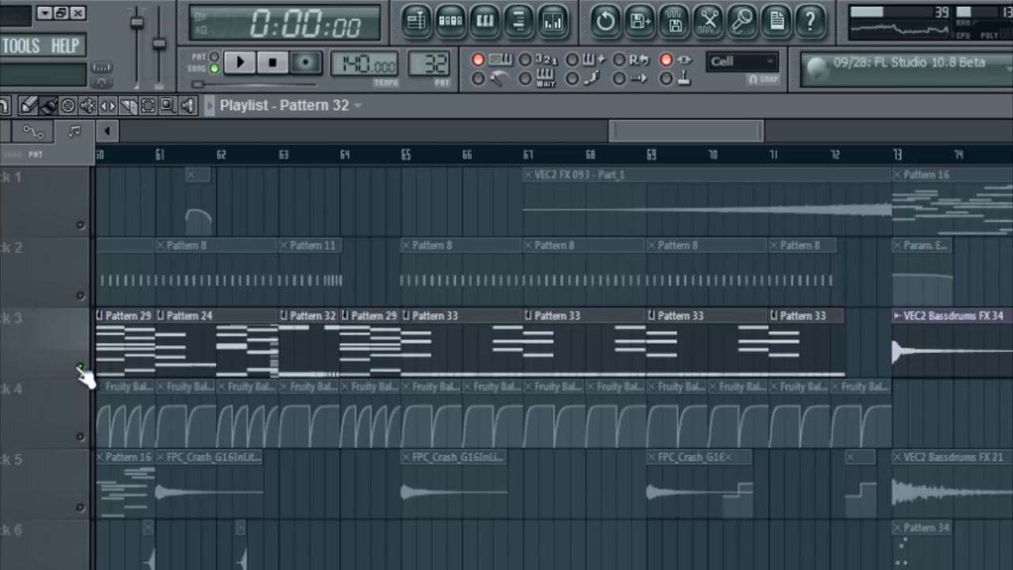
Step: Solo Track 1, play its Pattern 15 clips from bar 97, and turn all tracks back on during playback
{"action": "left_click_drag", "start_coordinate": [681, 133], "coordinate": [711, 134]}
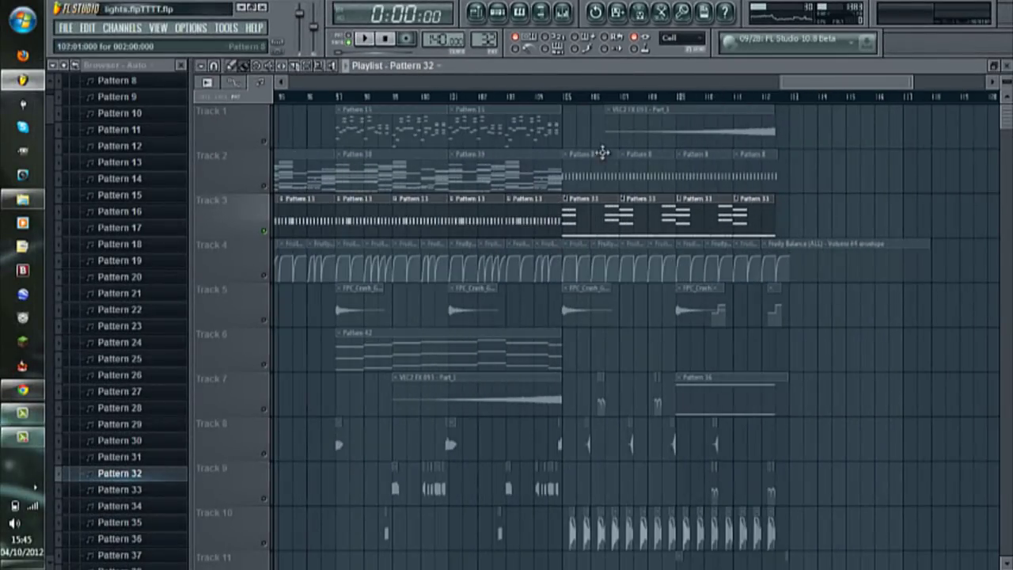
{"action": "scroll", "coordinate": [405, 129], "scroll_direction": "down", "scroll_amount": 2}
{"action": "left_click", "coordinate": [266, 142]}
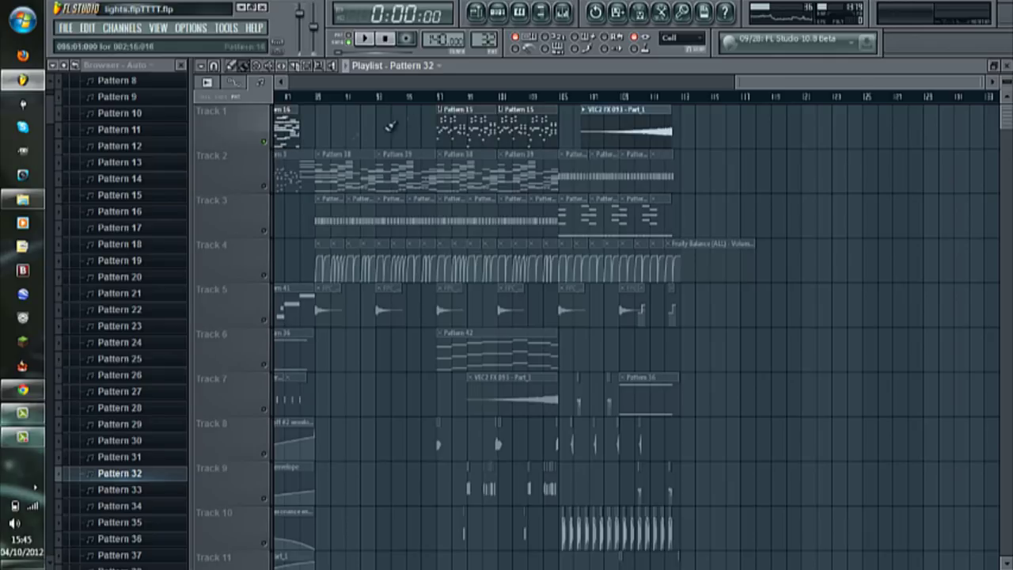
{"action": "left_click", "coordinate": [442, 98]}
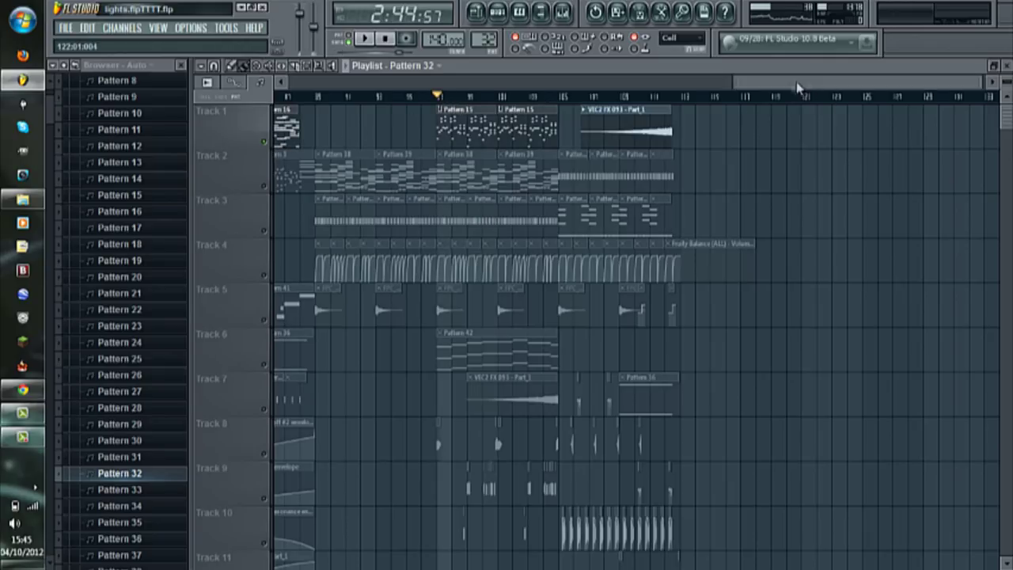
{"action": "left_click_drag", "start_coordinate": [809, 85], "coordinate": [781, 85]}
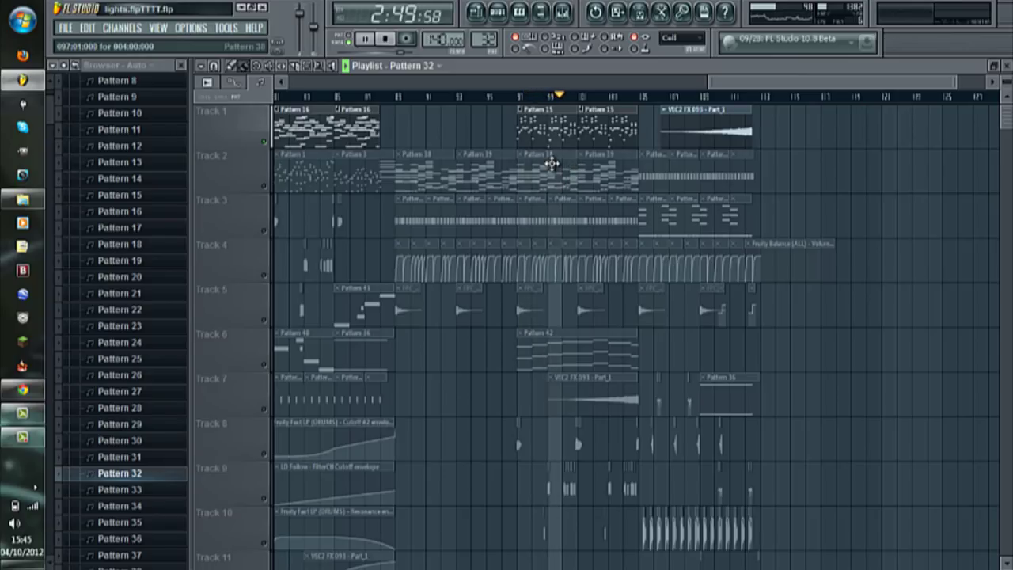
{"action": "scroll", "coordinate": [555, 167], "scroll_direction": "up", "scroll_amount": 2}
{"action": "left_click", "coordinate": [267, 145]}
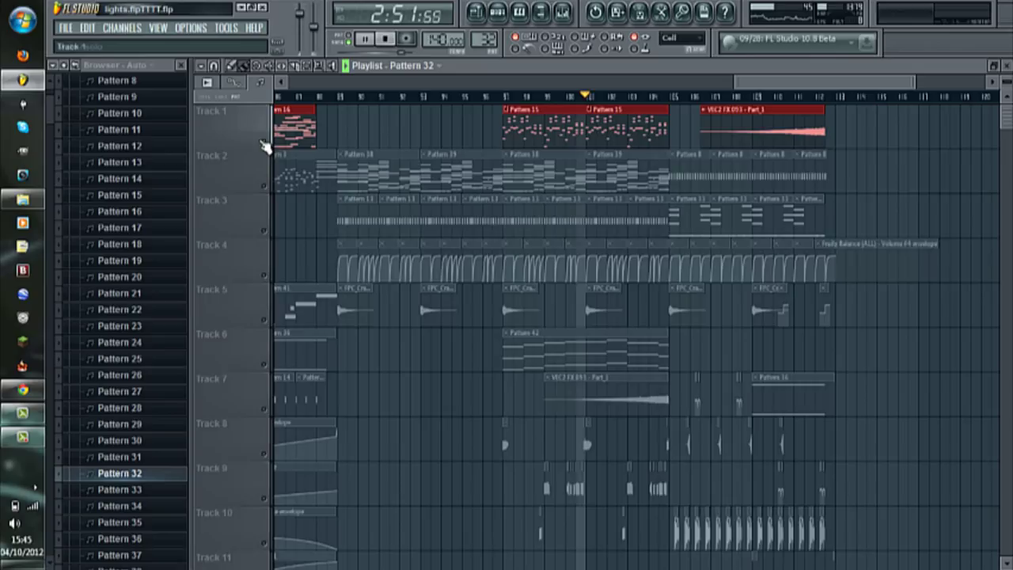
{"action": "right_click", "coordinate": [264, 143]}
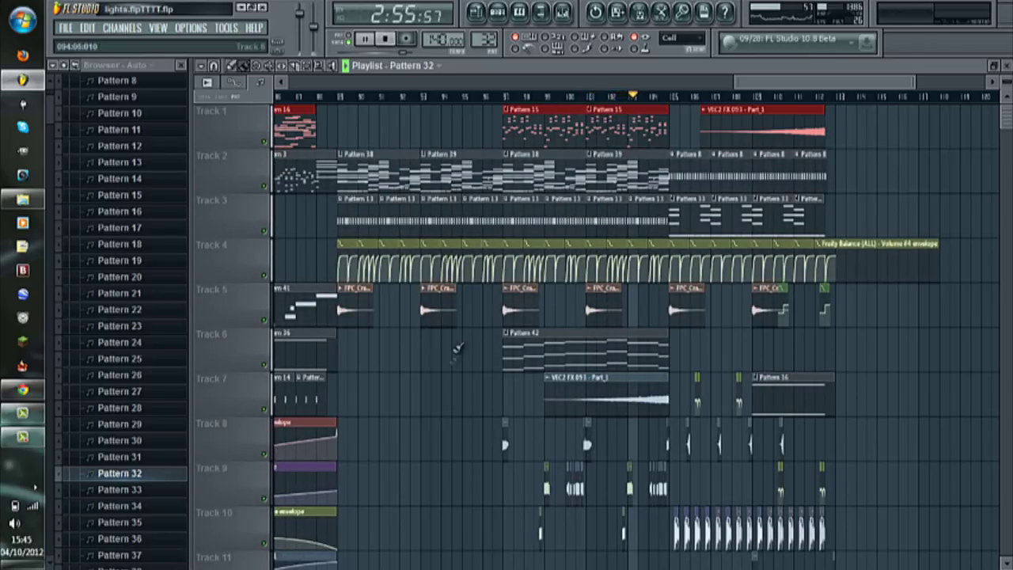
Step: Solo Track 6 and play its Pattern 42 clip from bar 97, stopping playback after listening
{"action": "right_click", "coordinate": [265, 365]}
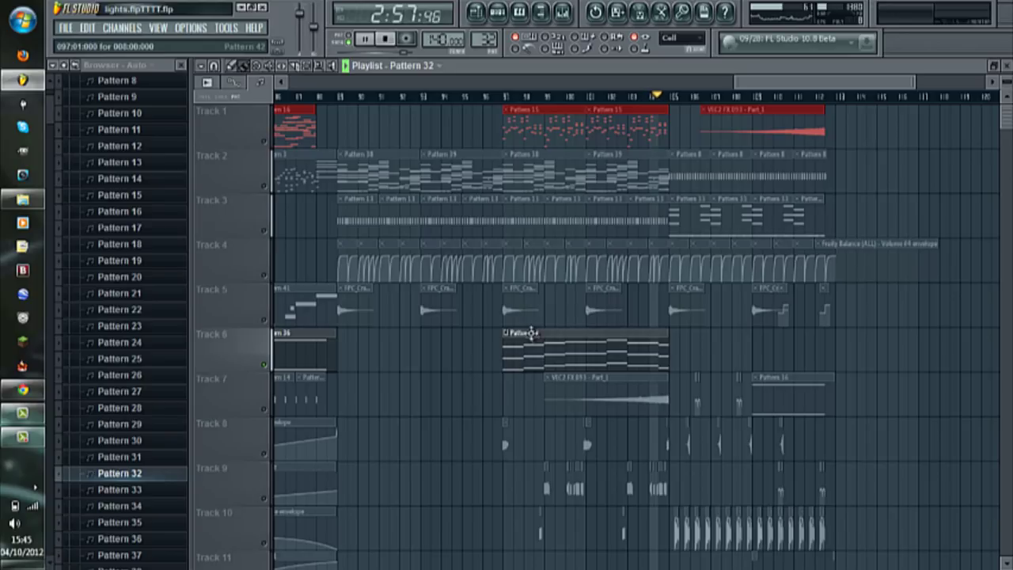
{"action": "left_click", "coordinate": [507, 98]}
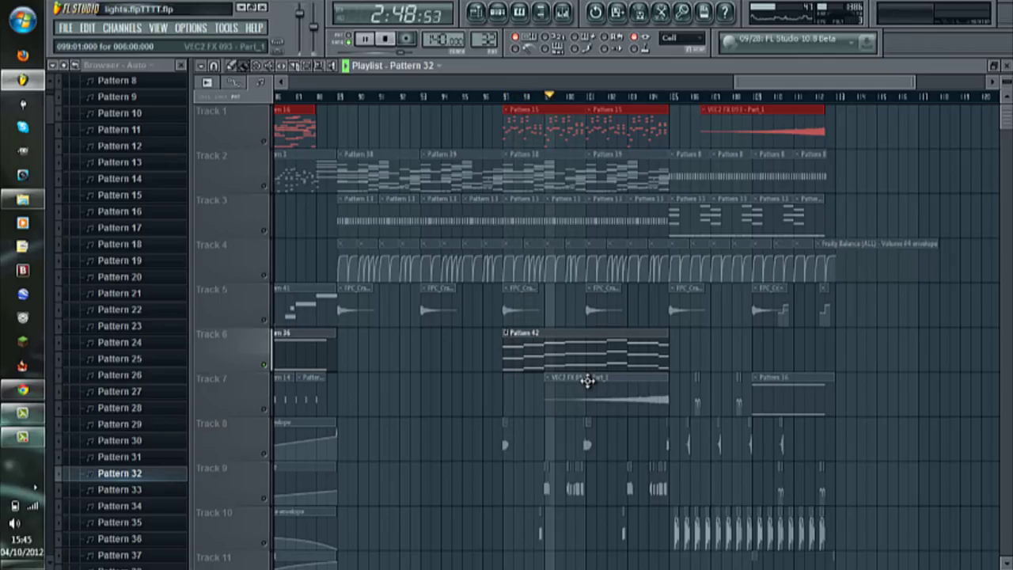
{"action": "key", "text": "space"}
Step: Turn all tracks back on and play the full arrangement from bar 97
{"action": "right_click", "coordinate": [265, 365]}
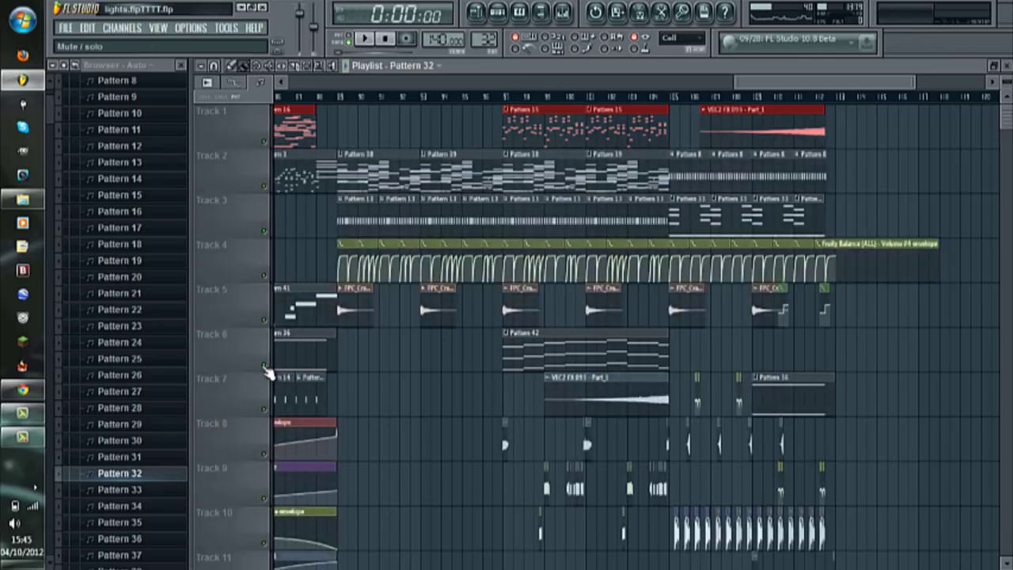
{"action": "left_click", "coordinate": [511, 97]}
{"action": "key", "text": "space"}
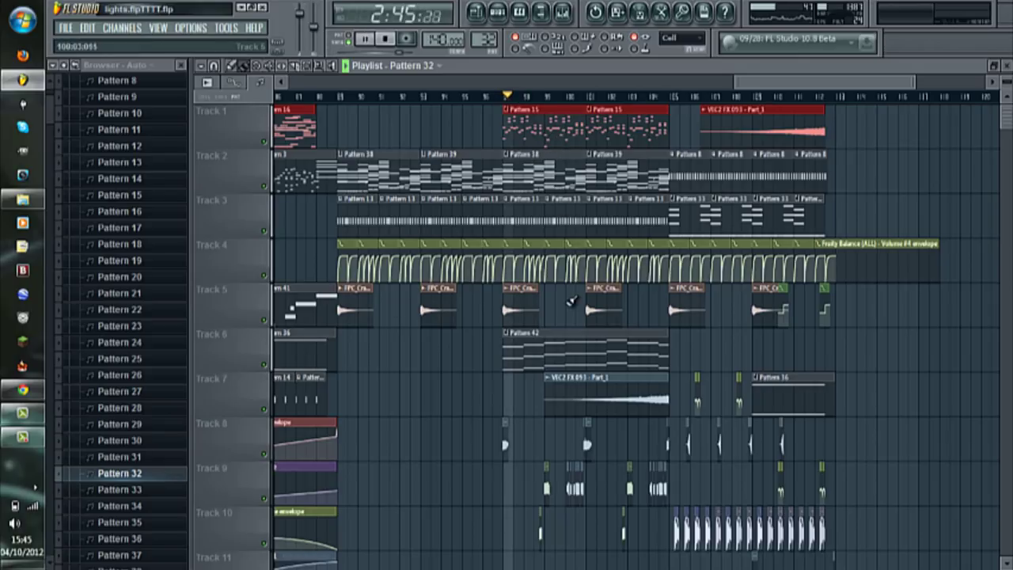
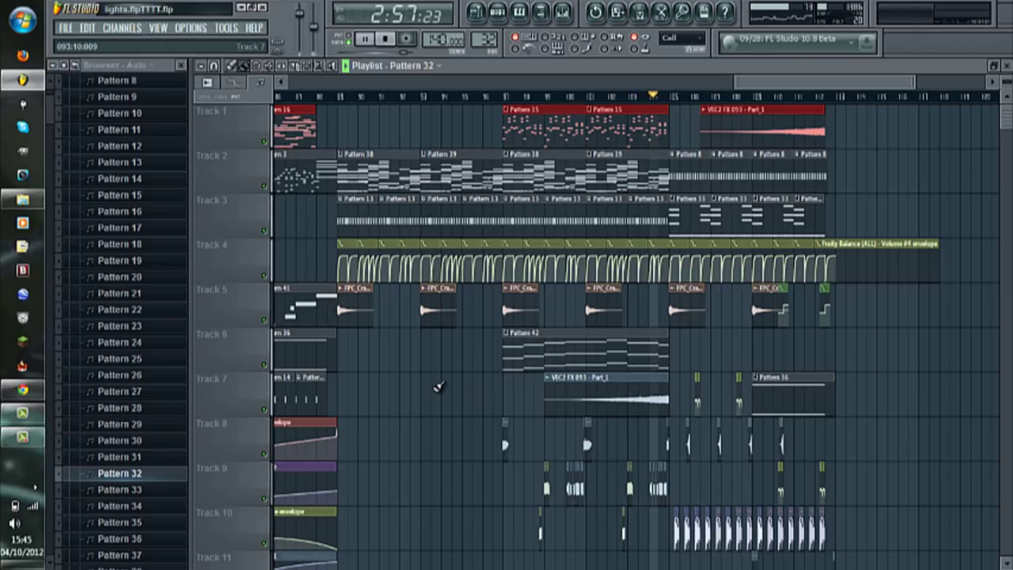
Step: Stop the full playback, solo Track 2 and play its Pattern 38 clip from bar 89
{"action": "key", "text": "space"}
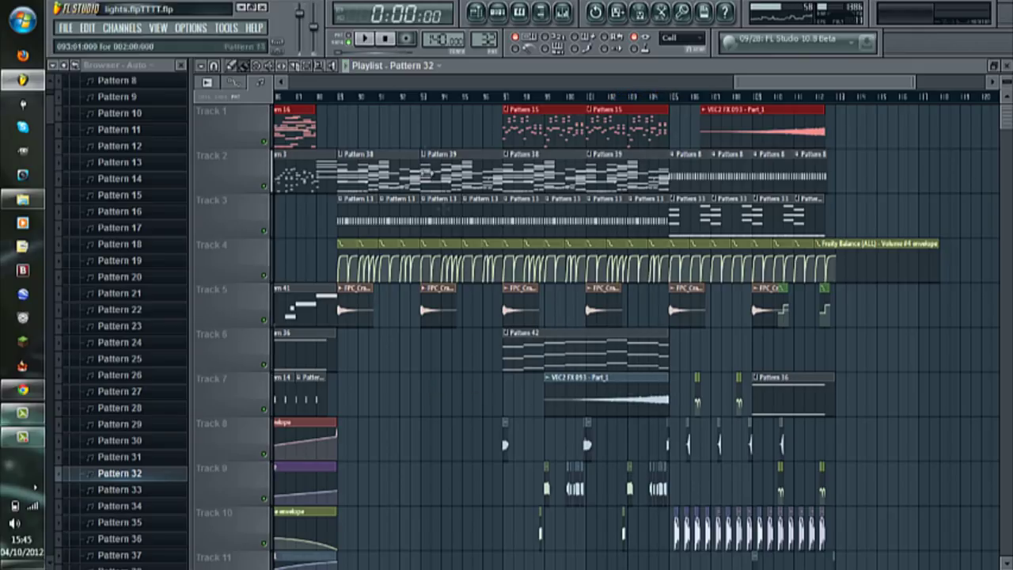
{"action": "scroll", "coordinate": [538, 416], "scroll_direction": "down", "scroll_amount": 3}
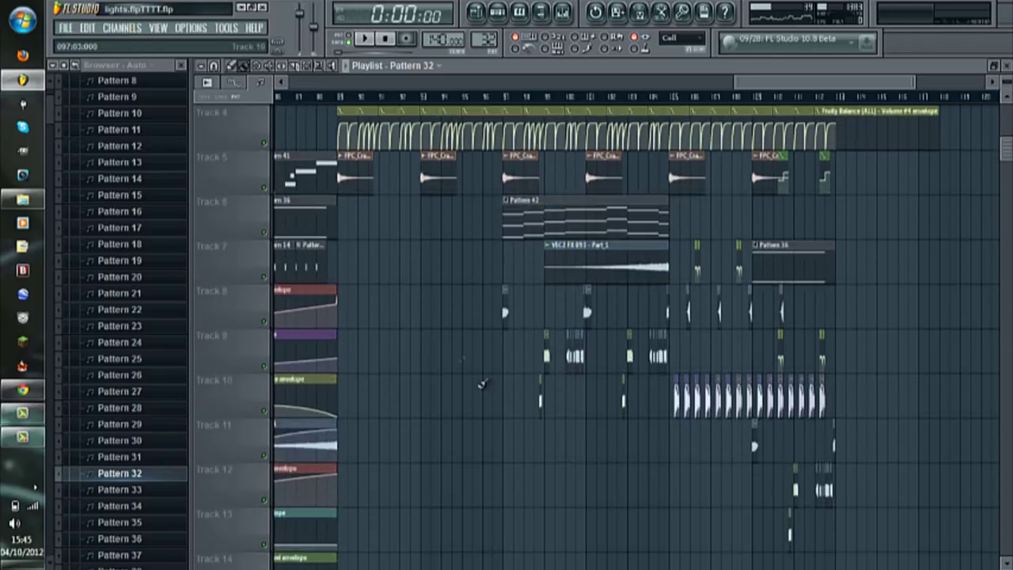
{"action": "scroll", "coordinate": [582, 403], "scroll_direction": "up", "scroll_amount": 3}
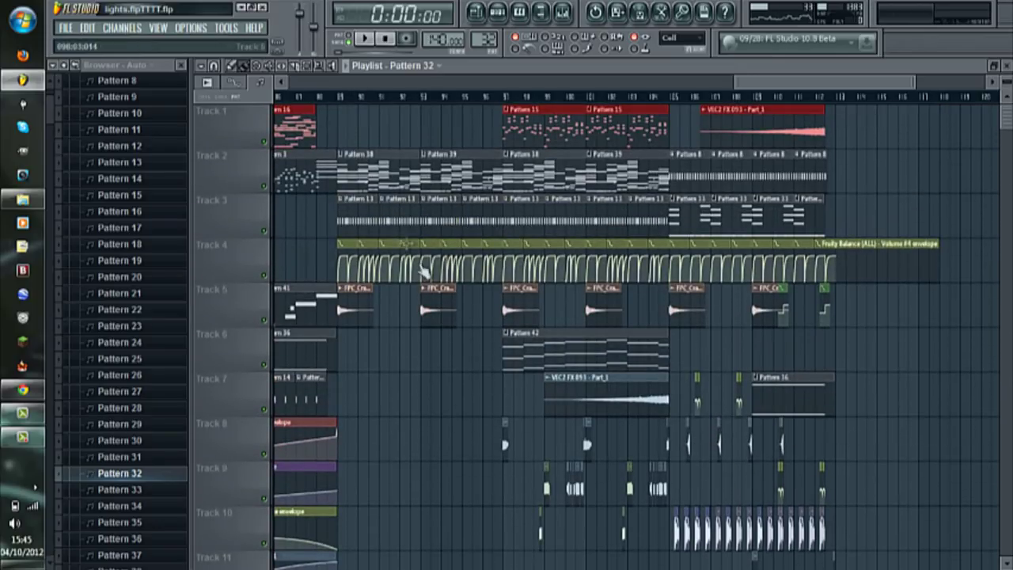
{"action": "right_click", "coordinate": [265, 188]}
{"action": "left_click", "coordinate": [339, 95]}
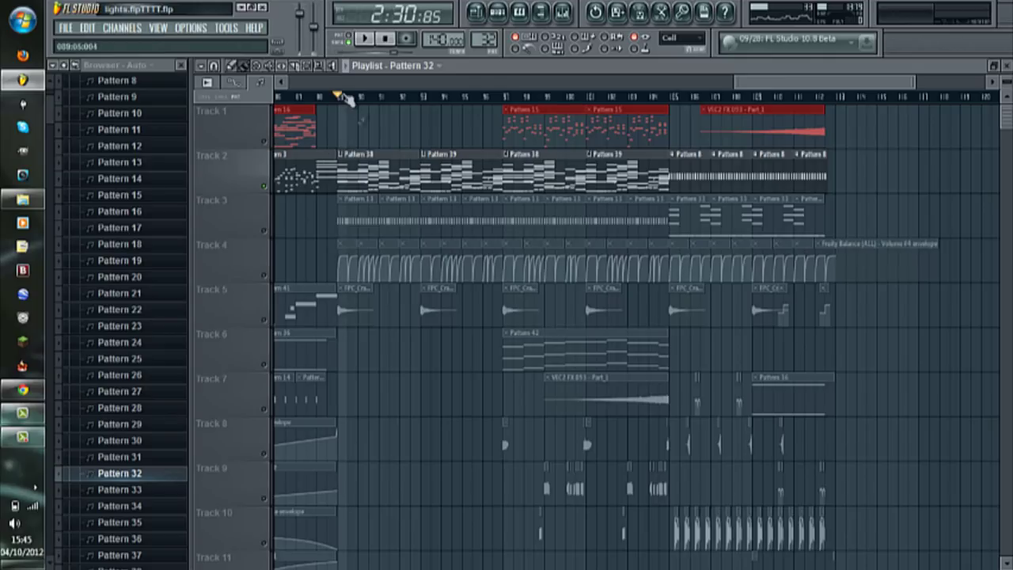
{"action": "key", "text": "space"}
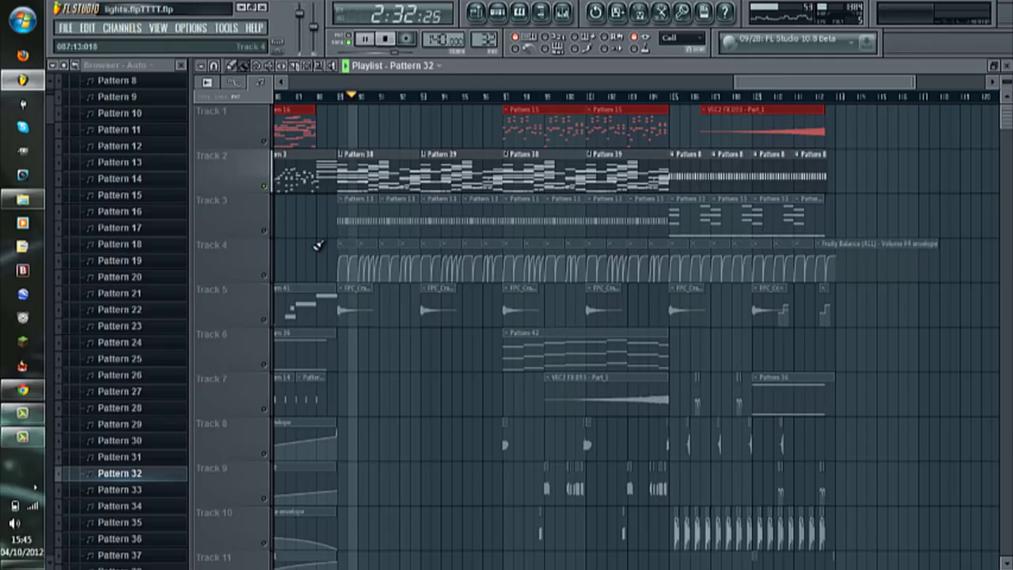
{"action": "scroll", "coordinate": [317, 206], "scroll_direction": "up", "scroll_amount": 4}
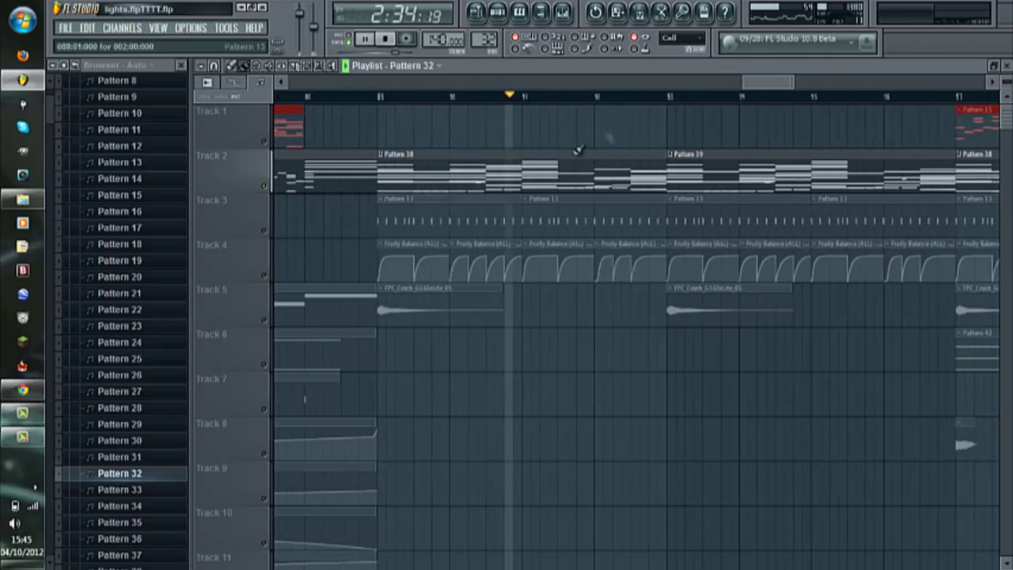
Step: Stop playback, select the Pattern 38 clip on Track 2 and open its Kontakt 5 #4 notes in the piano roll
{"action": "left_click", "coordinate": [499, 14]}
{"action": "key", "text": "space"}
{"action": "scroll", "coordinate": [530, 356], "scroll_direction": "down", "scroll_amount": 8}
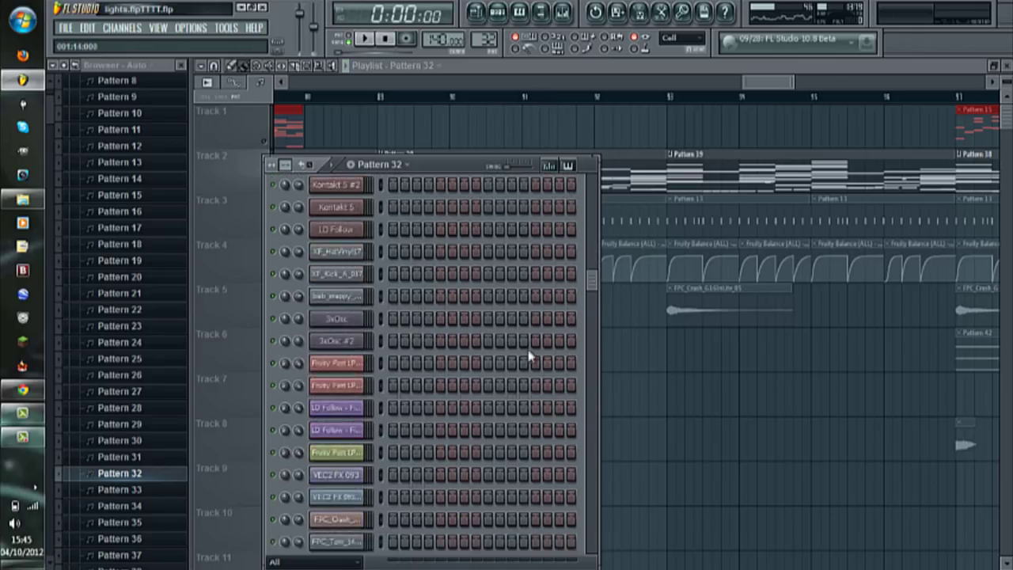
{"action": "key", "text": "F6"}
{"action": "left_click", "coordinate": [383, 172]}
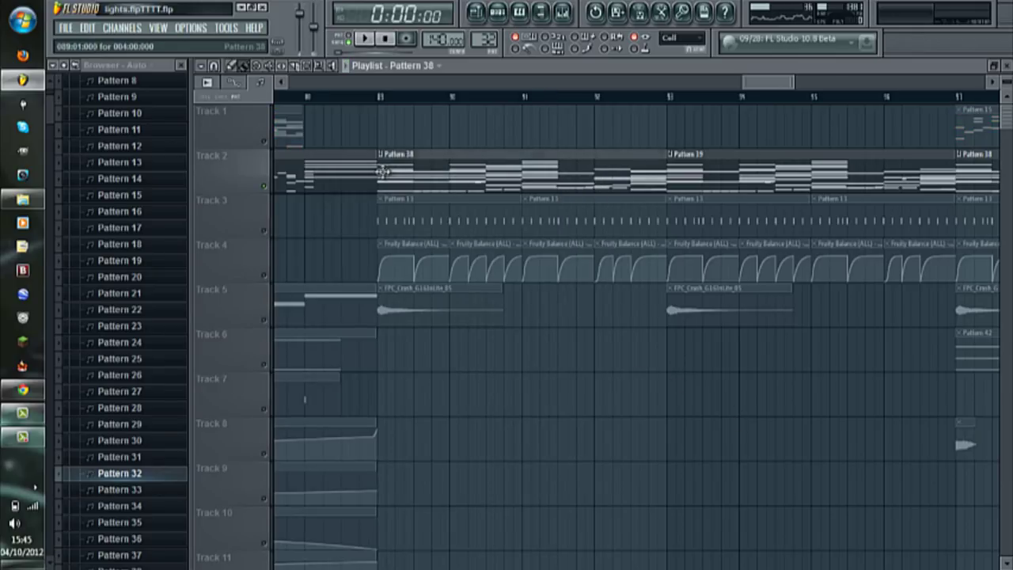
{"action": "double_click", "coordinate": [430, 172]}
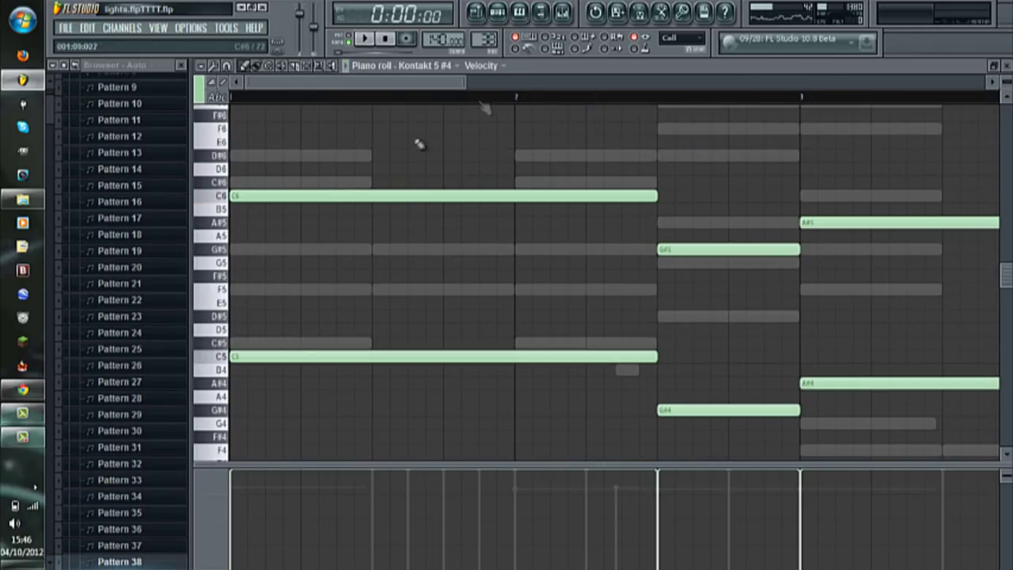
Step: Switch to pattern playback and show Pattern 38's note-bearing channels in the step sequencer, starting from Kontakt 5 #4
{"action": "left_click", "coordinate": [507, 14]}
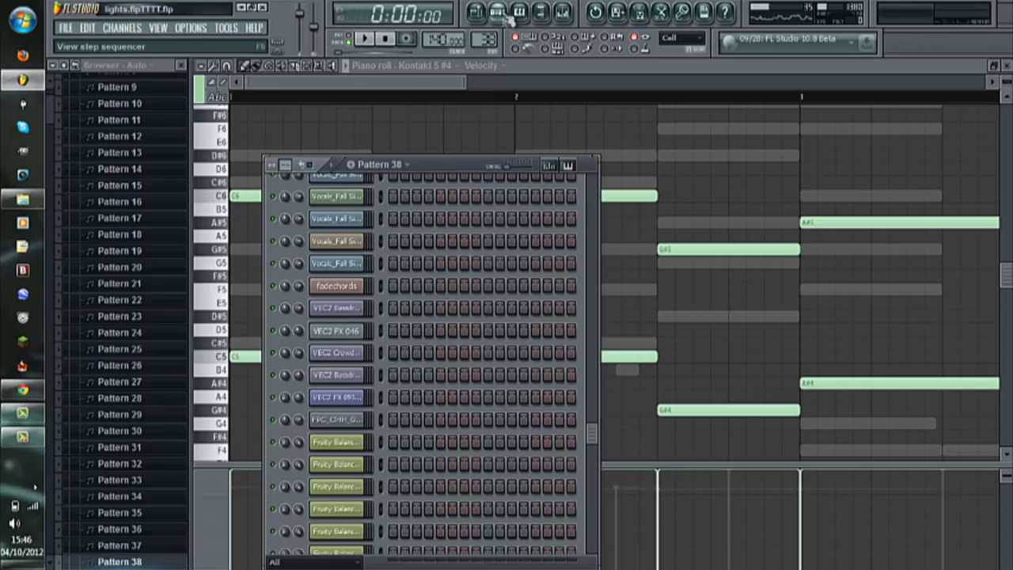
{"action": "left_click", "coordinate": [364, 38]}
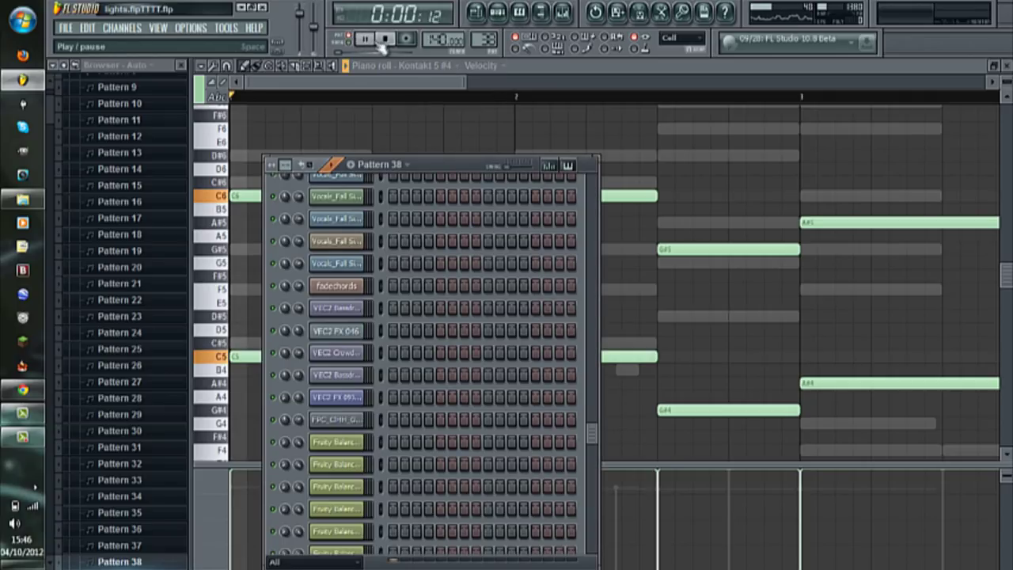
{"action": "left_click", "coordinate": [385, 38]}
{"action": "key", "text": "F6"}
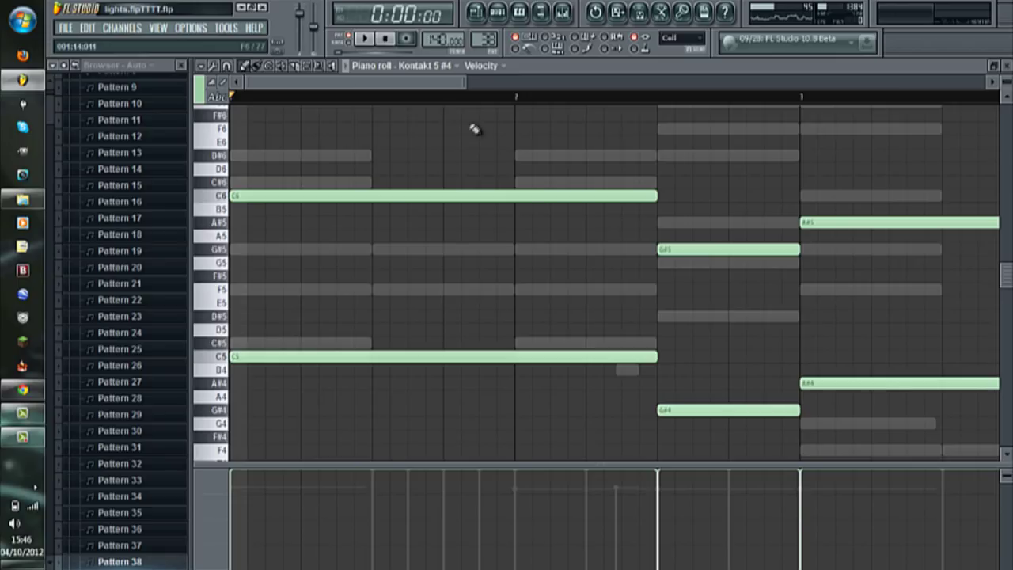
{"action": "left_click", "coordinate": [506, 14]}
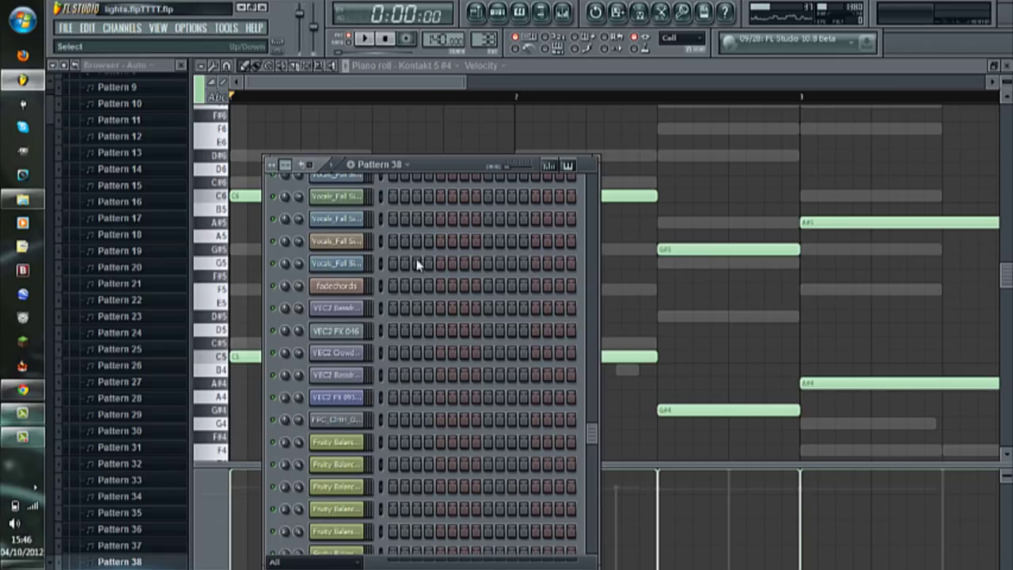
{"action": "scroll", "coordinate": [423, 269], "scroll_direction": "up", "scroll_amount": 10}
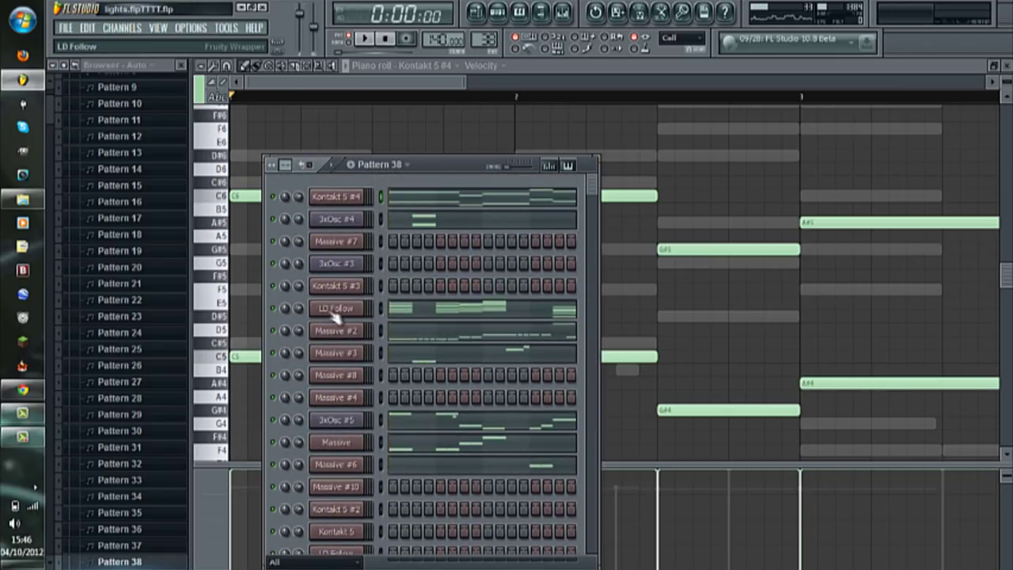
Step: Solo and play the 3xOsc #4 channel of Pattern 38, and do the same with LD Follow
{"action": "key", "text": "space"}
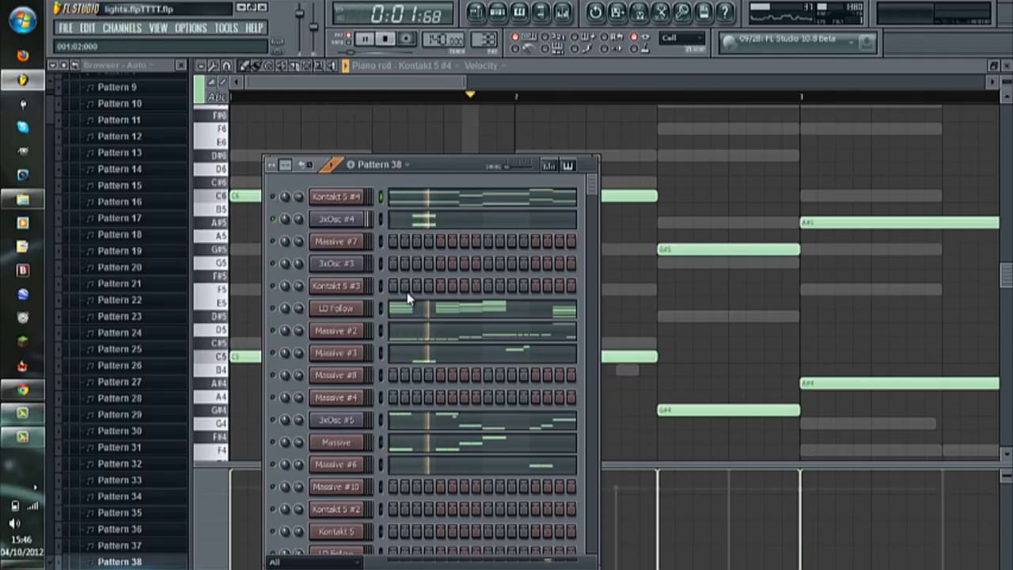
{"action": "key", "text": "space"}
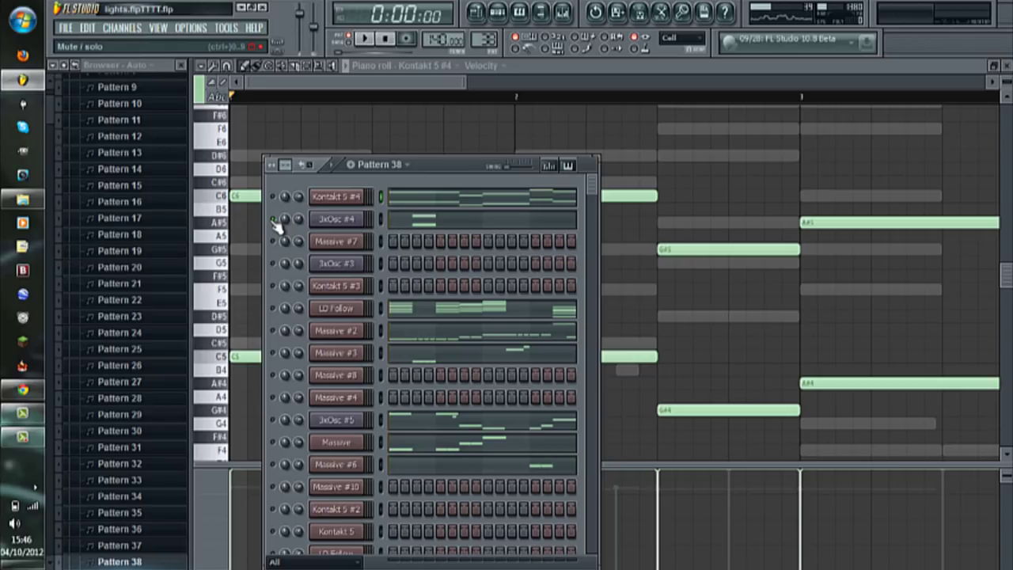
{"action": "right_click", "coordinate": [274, 309]}
{"action": "key", "text": "space"}
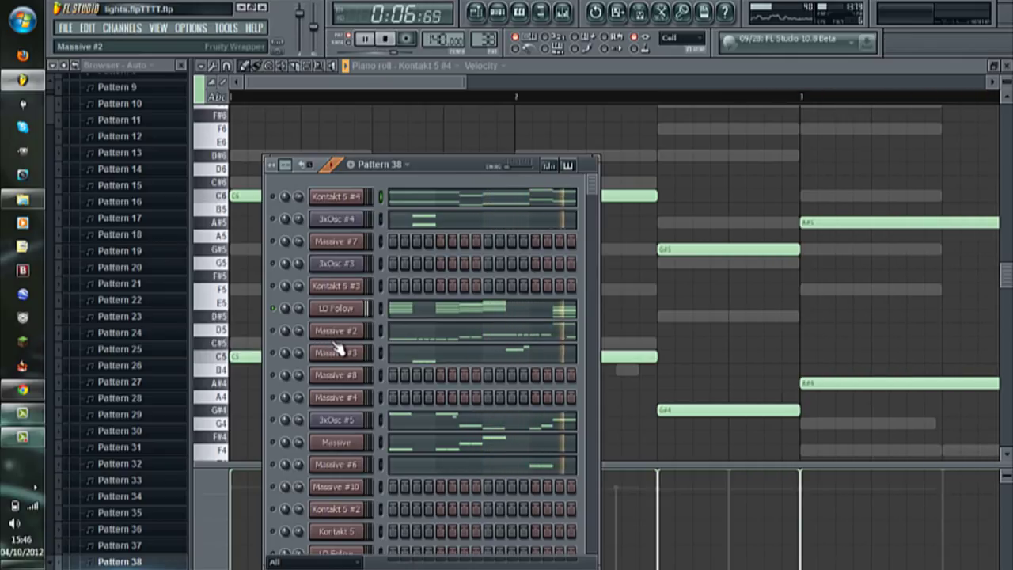
{"action": "key", "text": "space"}
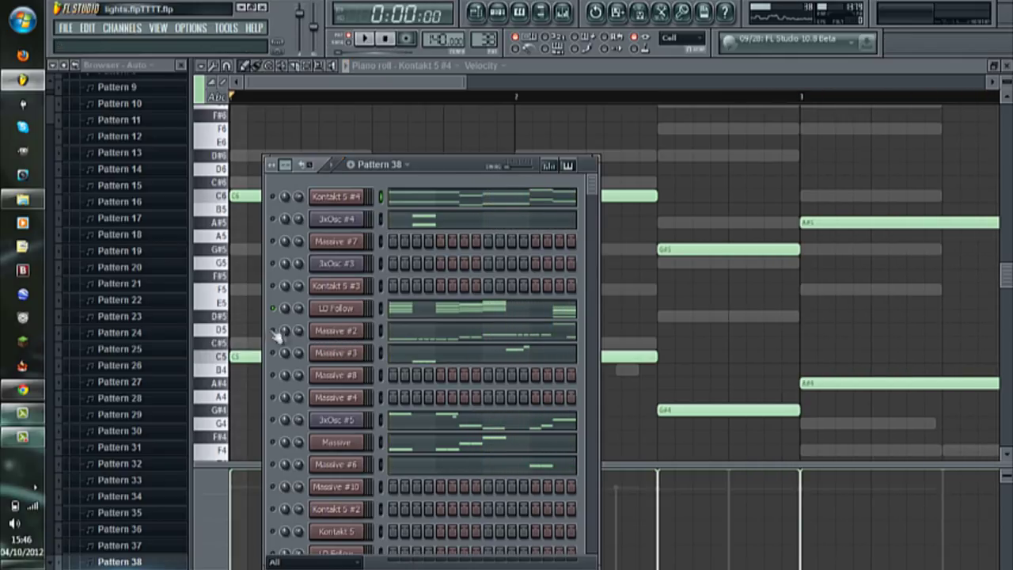
Step: Audition Pattern 38's Massive #2 and Massive #3 channels one at a time, stopping playback after each
{"action": "key", "text": "space"}
{"action": "key", "text": "space"}
{"action": "right_click", "coordinate": [273, 352]}
{"action": "key", "text": "space"}
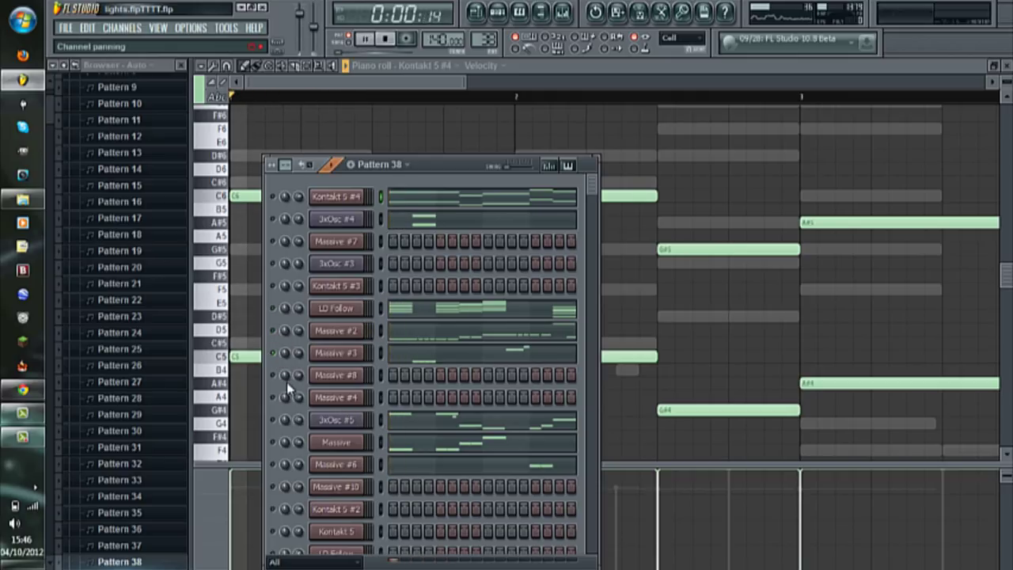
{"action": "key", "text": "space"}
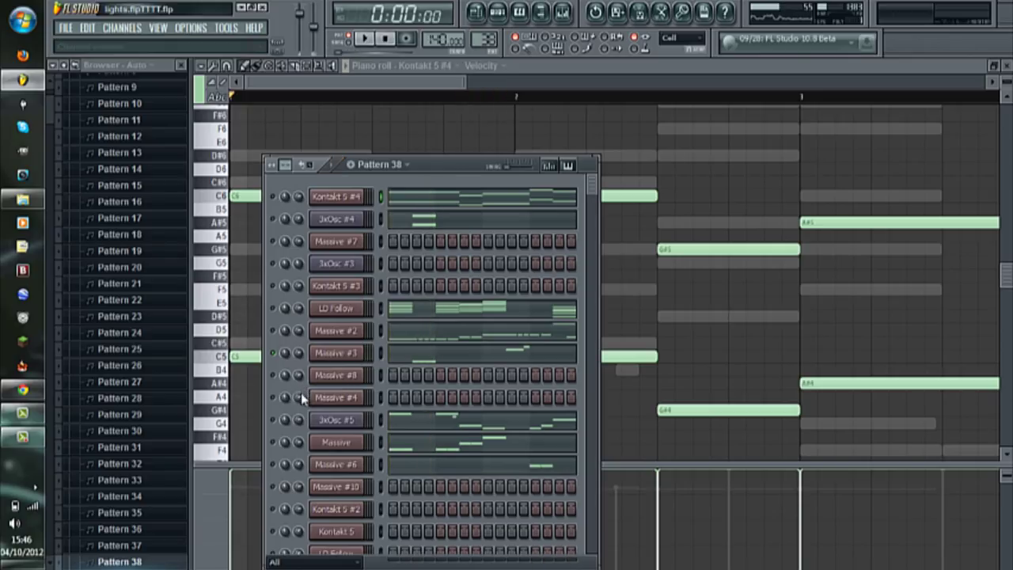
Step: Solo and play Pattern 38's 3xOsc #5 channel, followed by its Massive channel, and stop playback
{"action": "right_click", "coordinate": [274, 419]}
{"action": "key", "text": "space"}
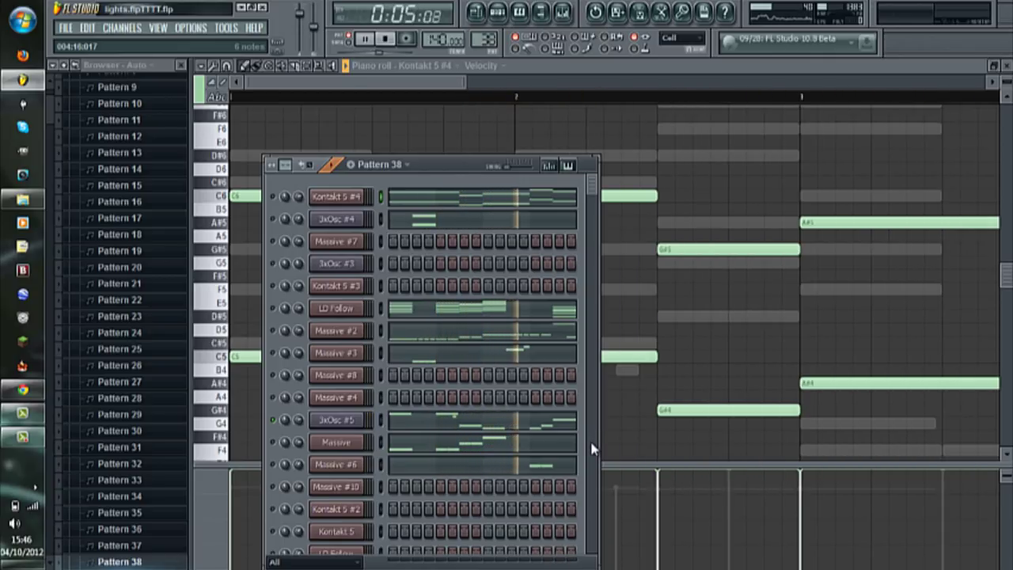
{"action": "right_click", "coordinate": [274, 442]}
{"action": "key", "text": "space"}
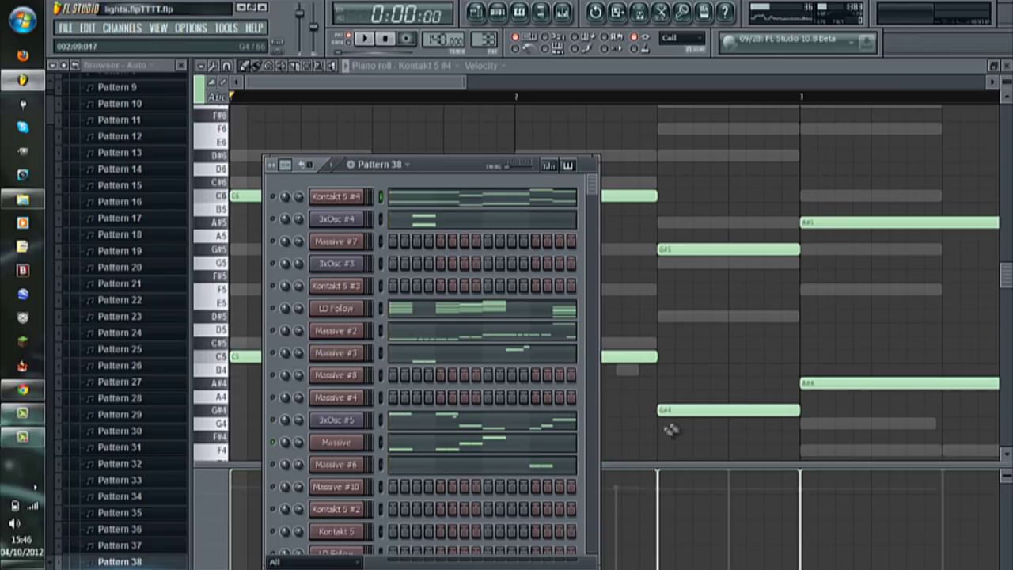
{"action": "key", "text": "space"}
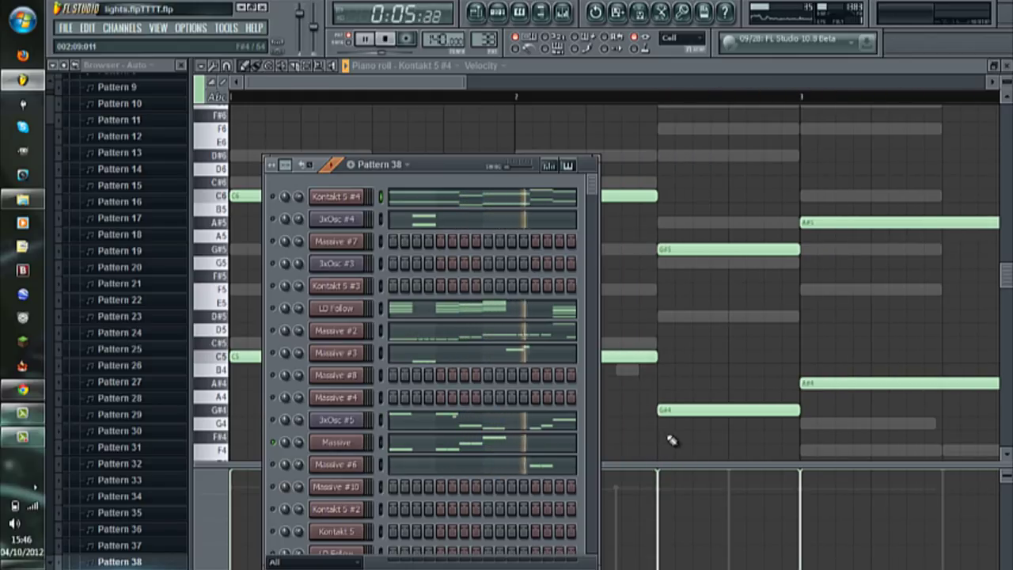
{"action": "key", "text": "space"}
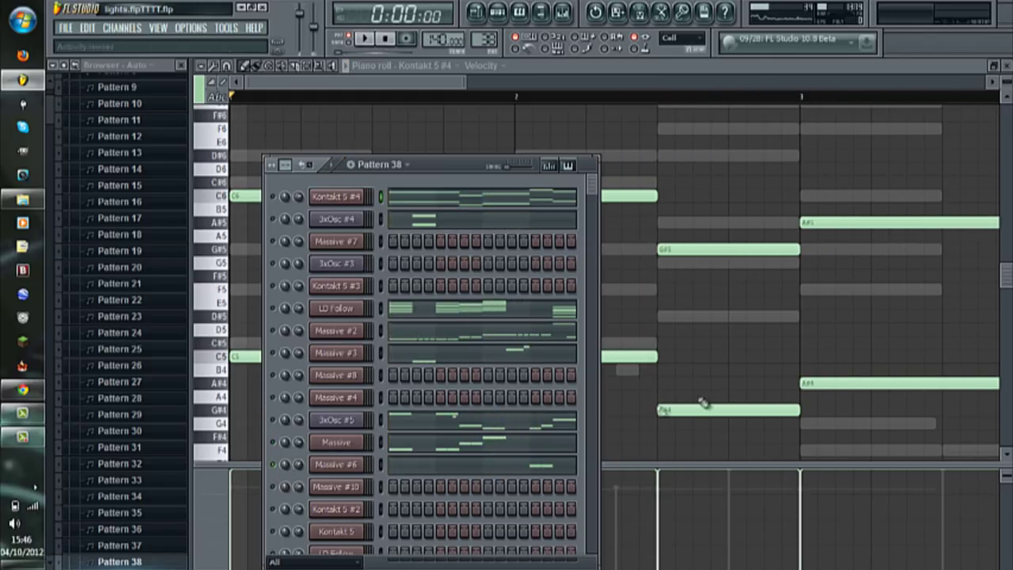
Step: Play Pattern 38 with only Massive #6 soloed, stop playback, and turn all channels back on
{"action": "key", "text": "space"}
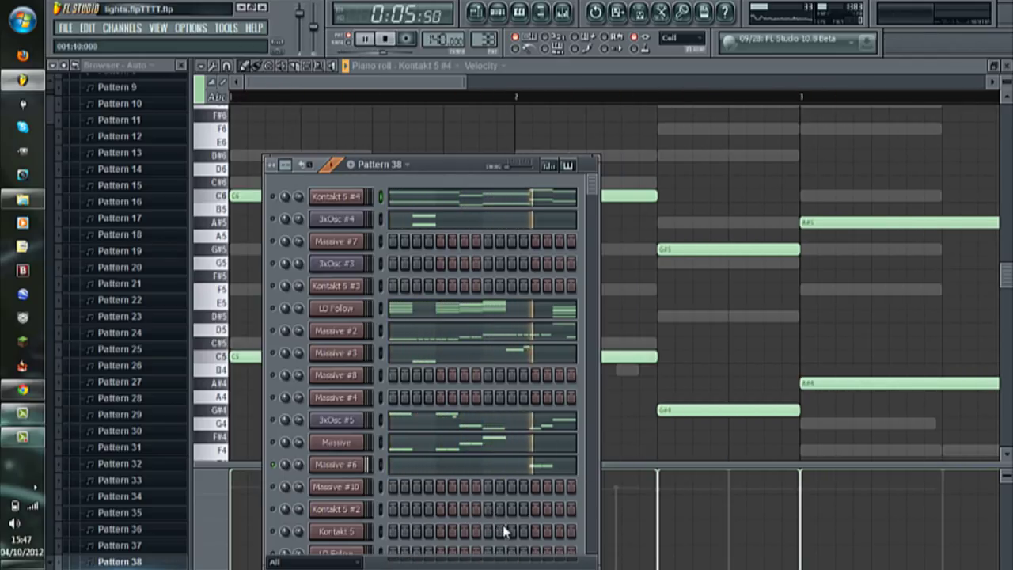
{"action": "key", "text": "space"}
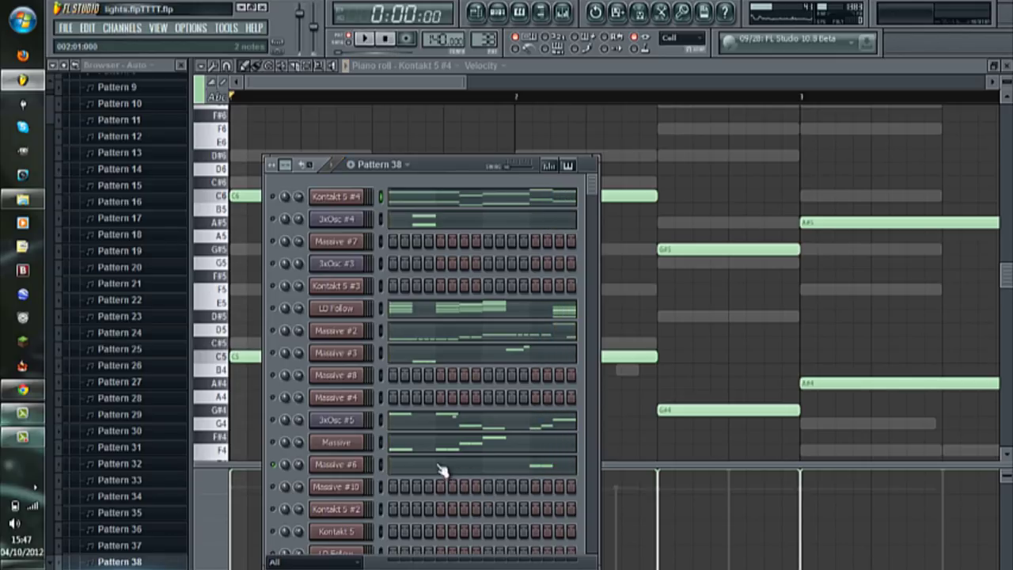
{"action": "scroll", "coordinate": [389, 464], "scroll_direction": "down", "scroll_amount": 3}
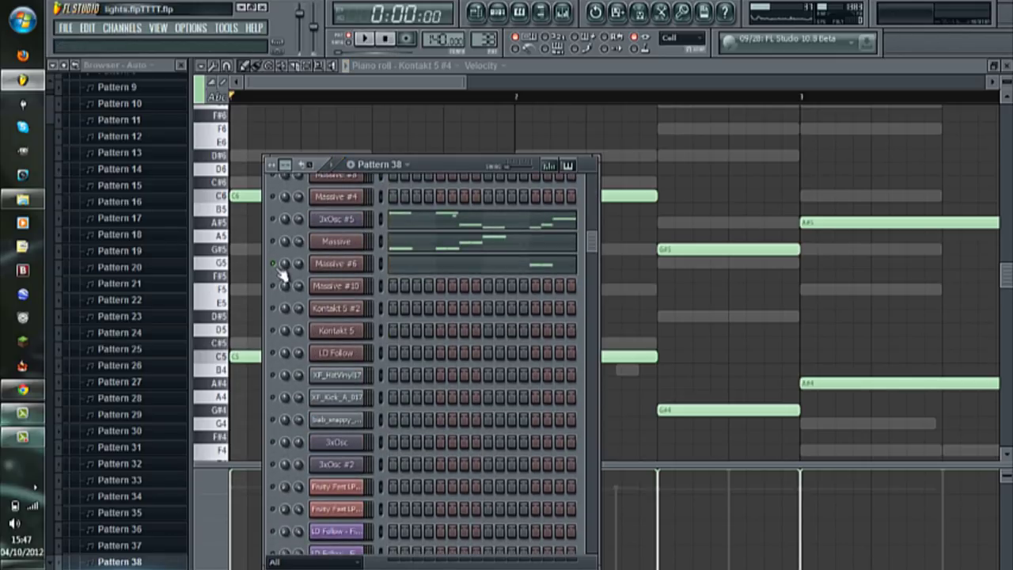
{"action": "scroll", "coordinate": [536, 419], "scroll_direction": "up", "scroll_amount": 4}
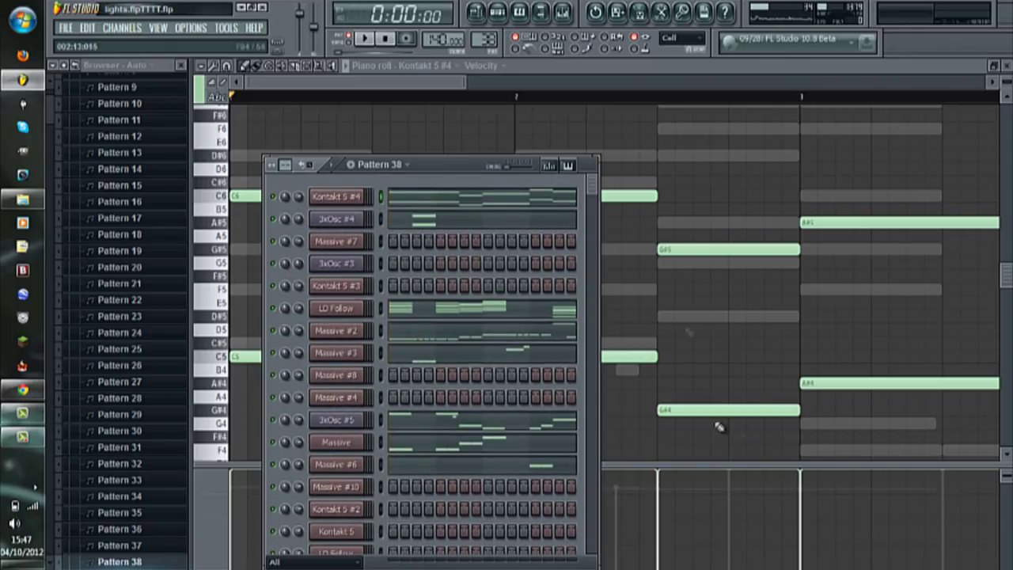
Step: Return to the playlist, turn all tracks back on, and show the arrangement's final section
{"action": "left_click", "coordinate": [476, 11]}
{"action": "scroll", "coordinate": [655, 309], "scroll_direction": "down", "scroll_amount": 2}
{"action": "right_click", "coordinate": [263, 187]}
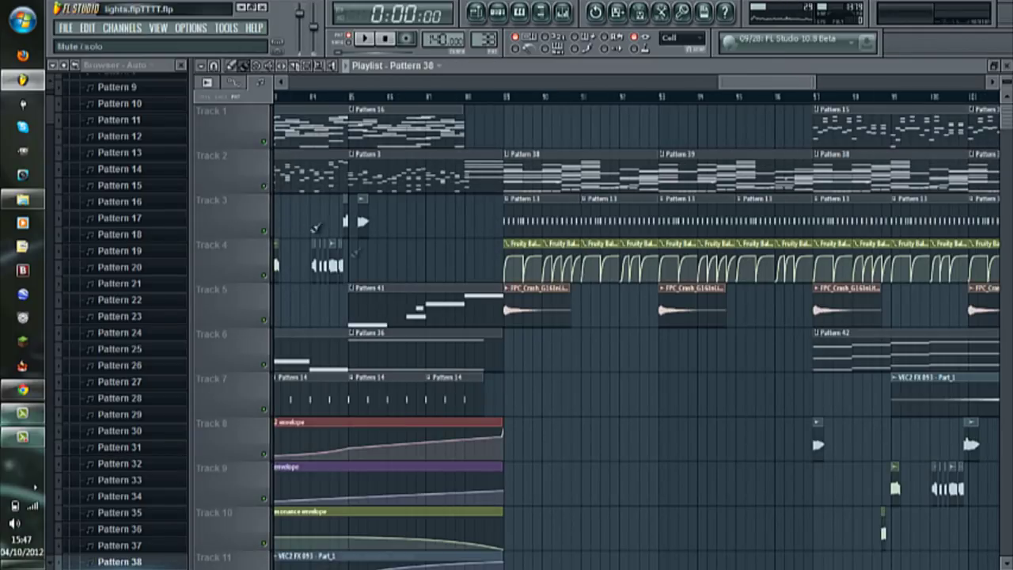
{"action": "scroll", "coordinate": [744, 312], "scroll_direction": "down", "scroll_amount": 1}
{"action": "scroll", "coordinate": [745, 311], "scroll_direction": "down", "scroll_amount": 3}
{"action": "scroll", "coordinate": [924, 415], "scroll_direction": "up", "scroll_amount": 2}
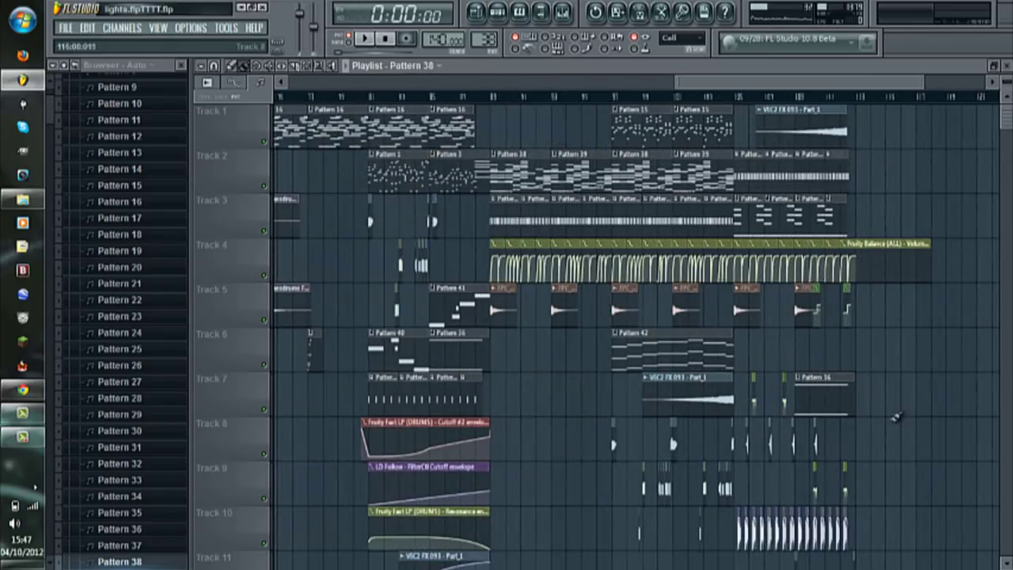